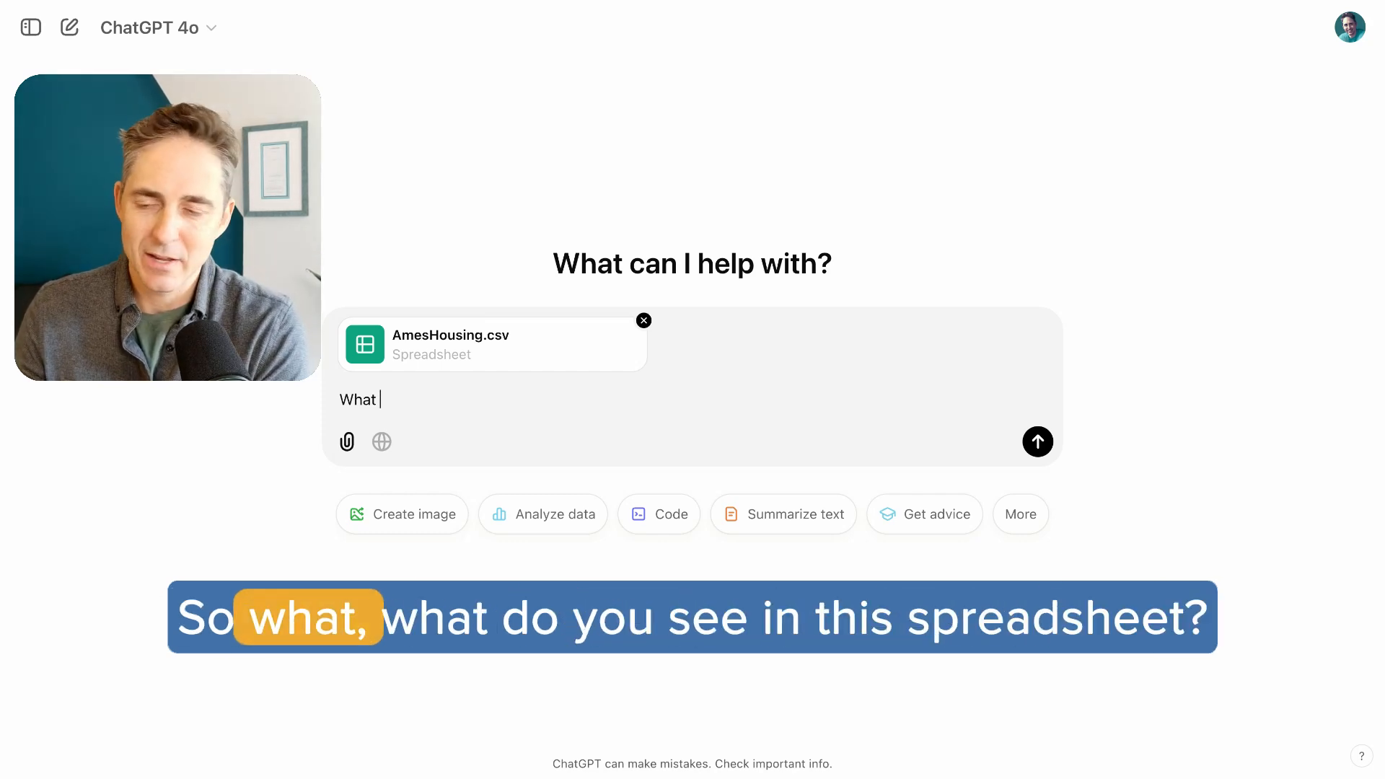
Complete and send the prompt "What do you see in this spreadsheet?" with the attached AmesHousing.csv
{"action": "type", "text": "do you see in t"}
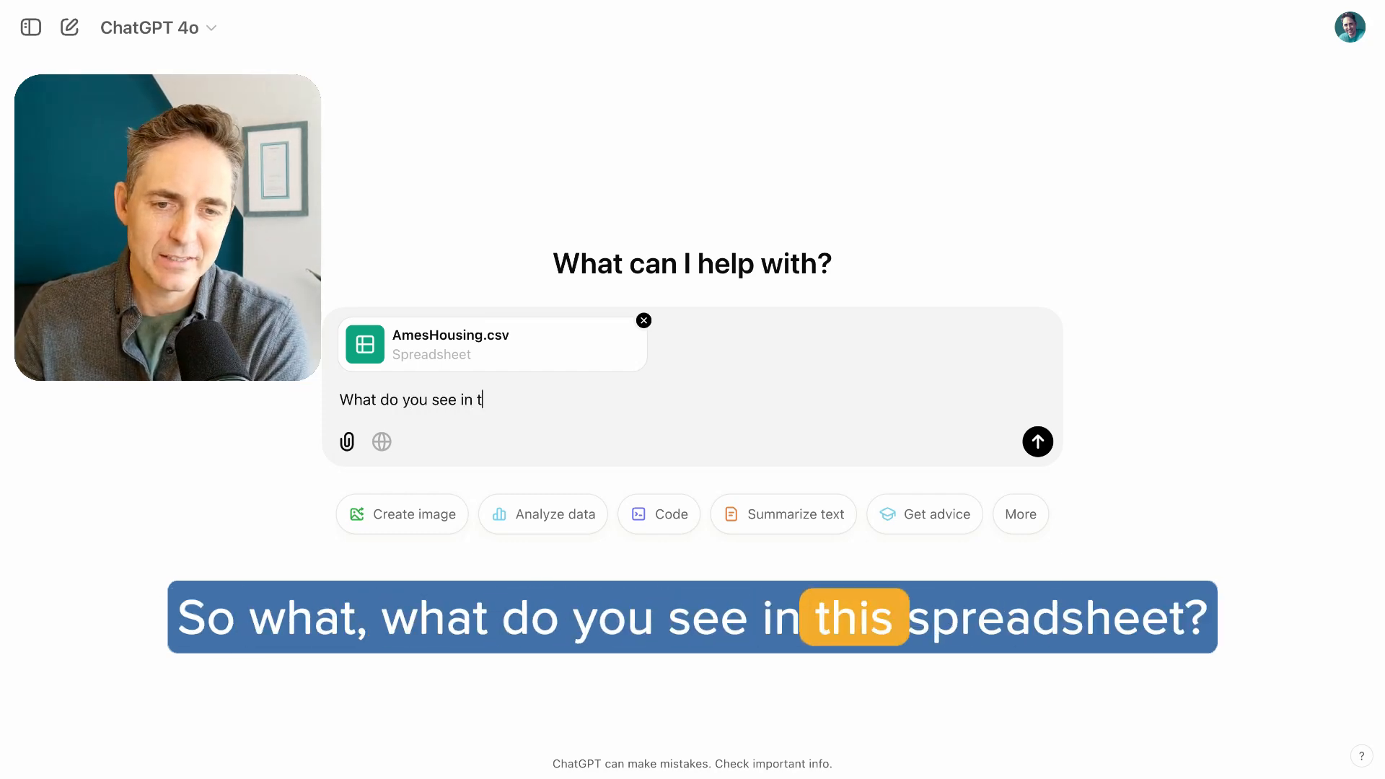
{"action": "type", "text": "his spreas"}
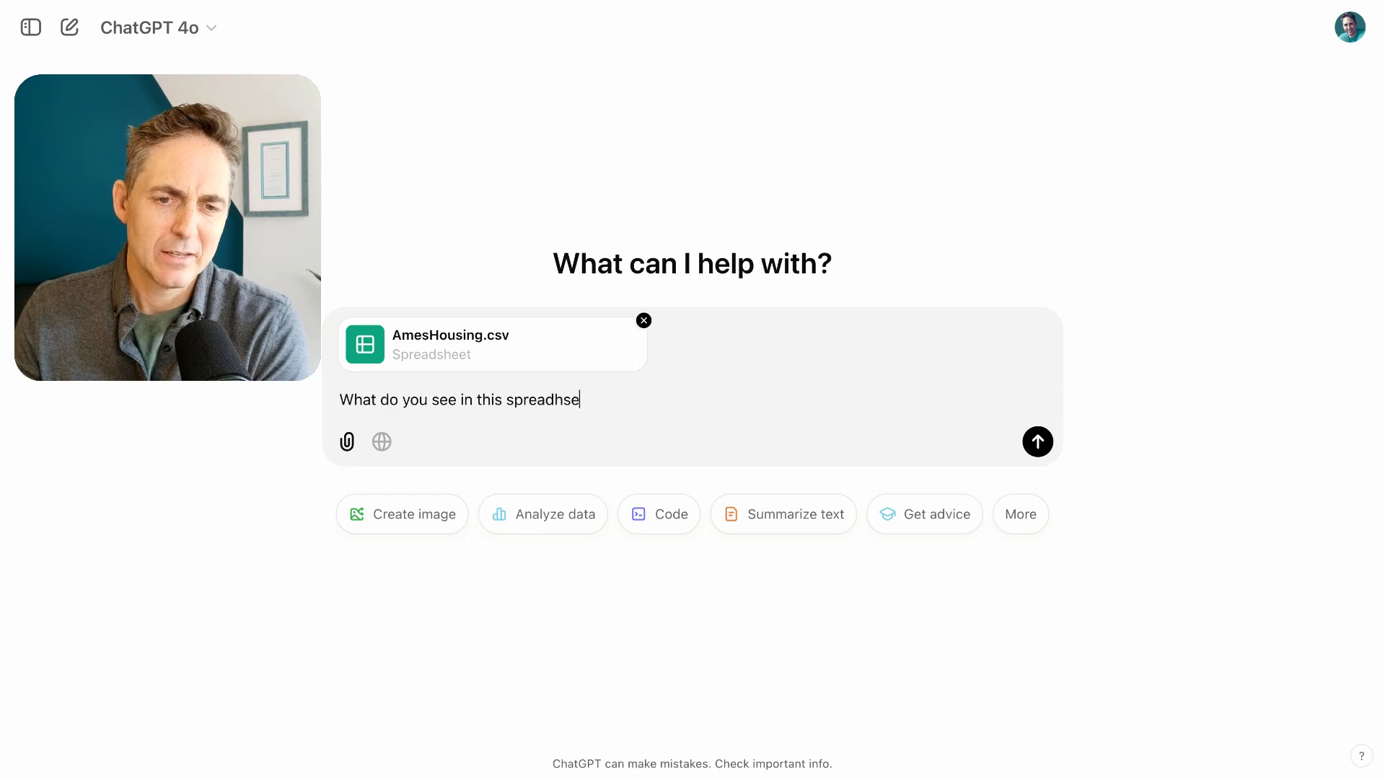
{"action": "key", "text": "BackSpace"}
{"action": "key", "text": "BackSpace"}
{"action": "key", "text": "BackSpace"}
{"action": "key", "text": "BackSpace"}
{"action": "key", "text": "BackSpace"}
{"action": "type", "text": "she"}
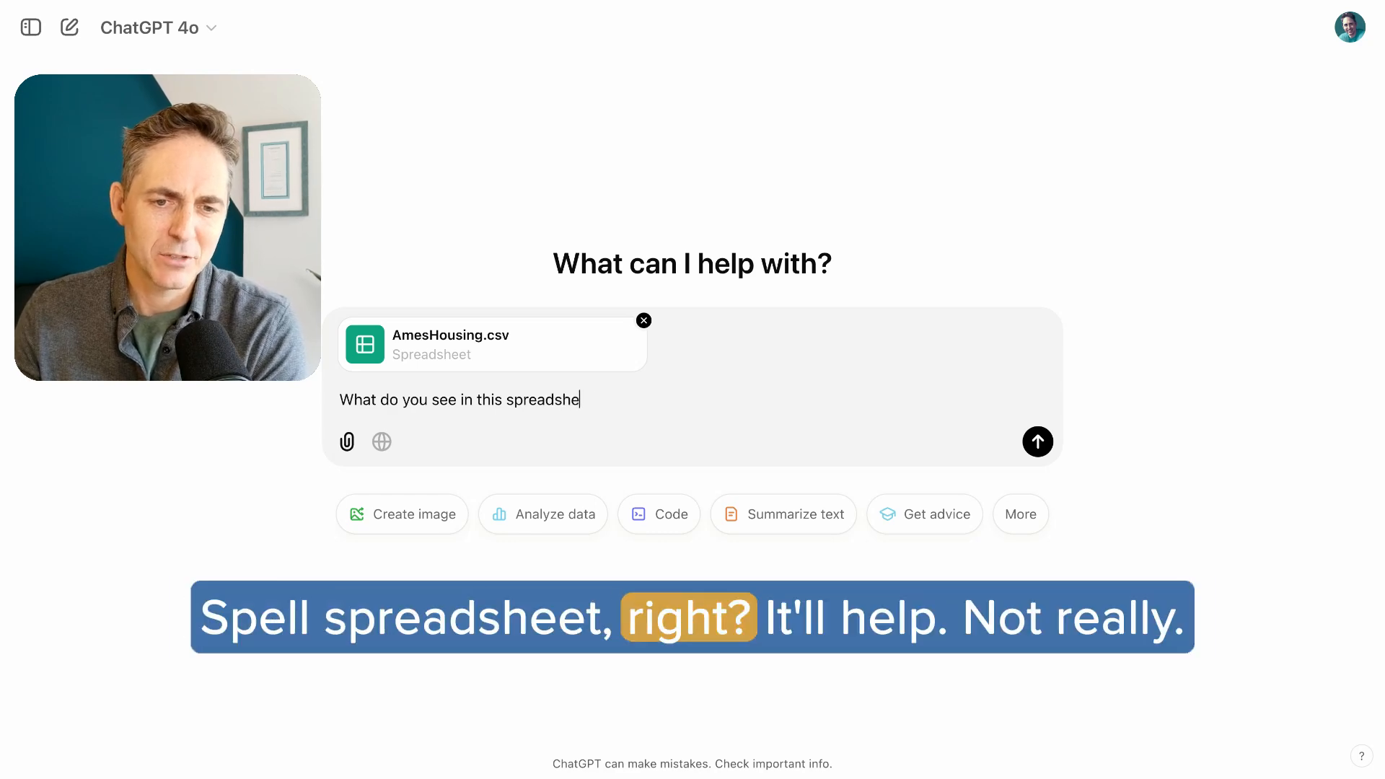
{"action": "type", "text": "et?"}
{"action": "key", "text": "Return"}
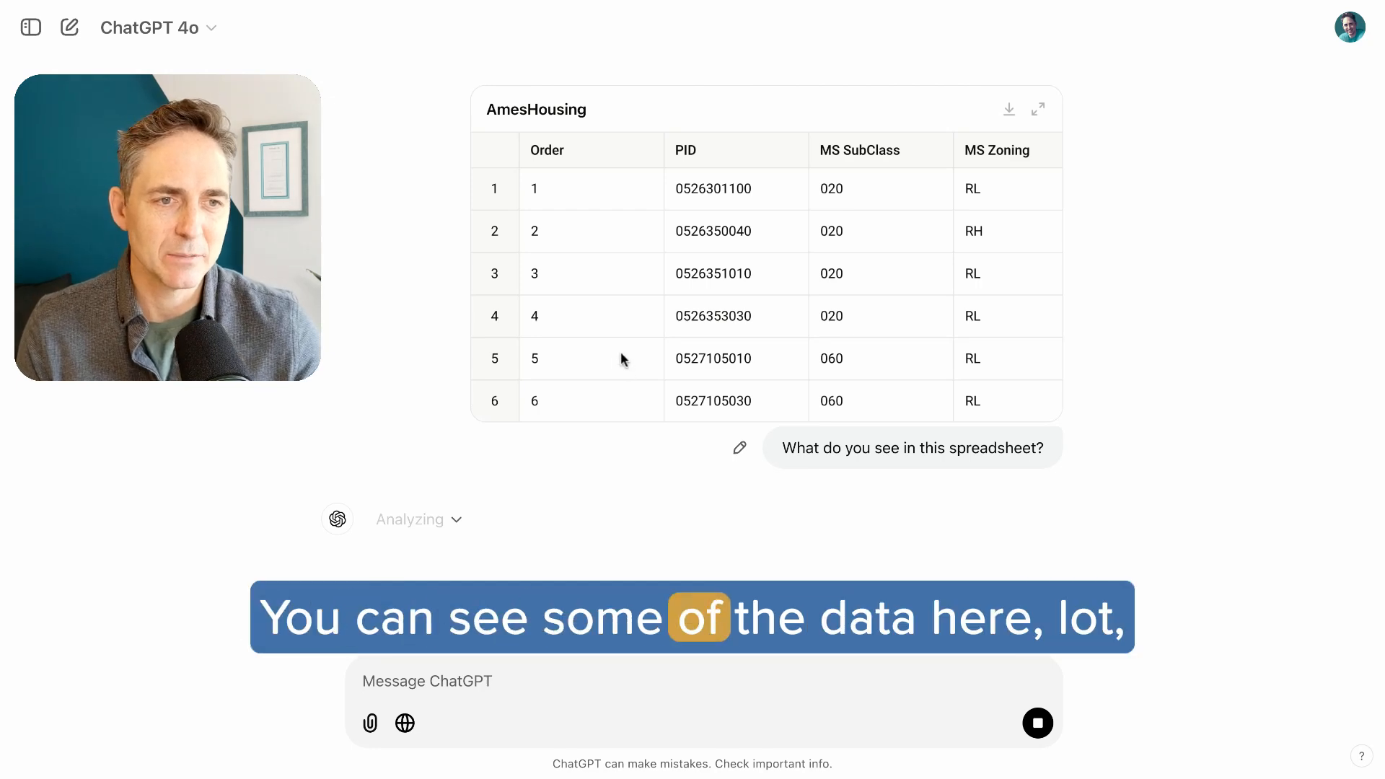
Examine the columns in the AmesHousing table preview and read the overview of the dataset's structure
{"action": "scroll", "coordinate": [618, 360], "scroll_direction": "right", "scroll_amount": 3}
{"action": "scroll", "coordinate": [624, 358], "scroll_direction": "right", "scroll_amount": 2}
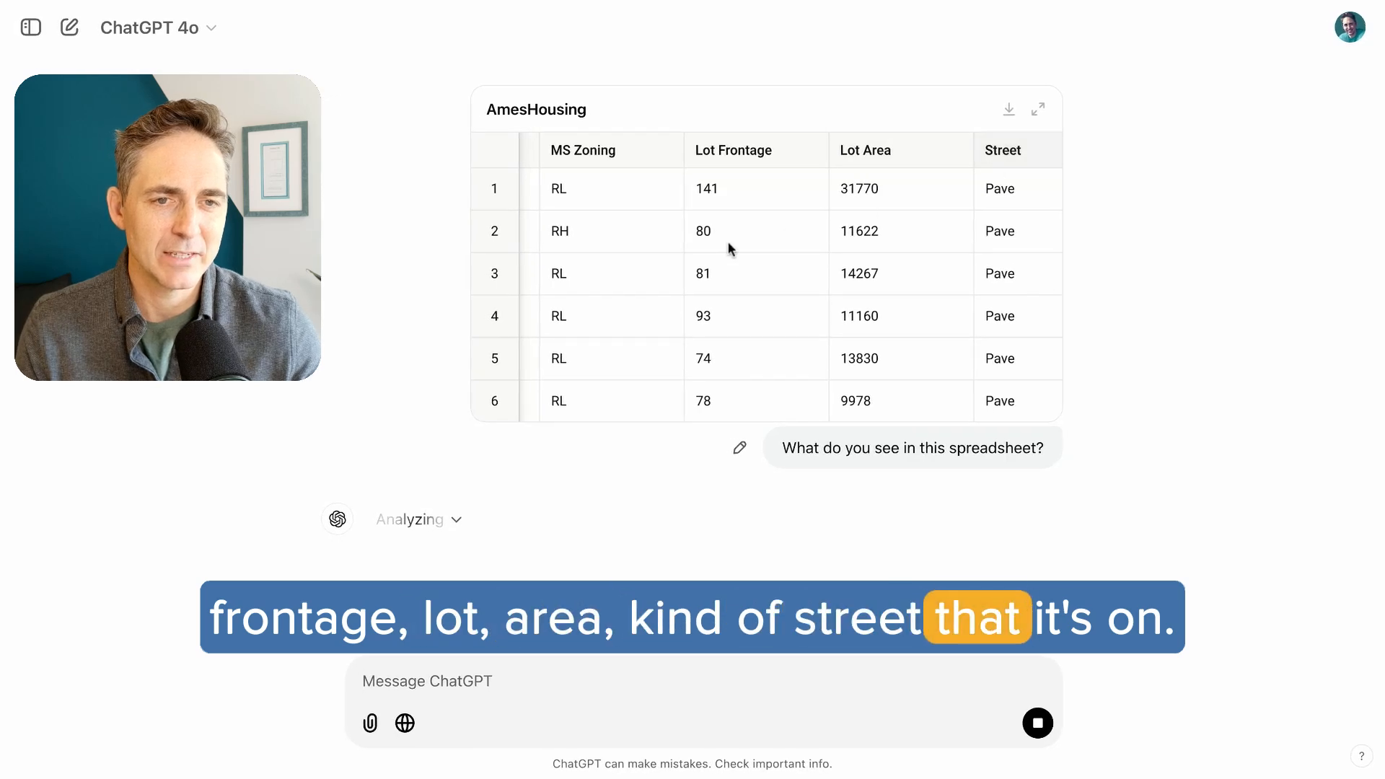
{"action": "scroll", "coordinate": [716, 257], "scroll_direction": "left", "scroll_amount": 5}
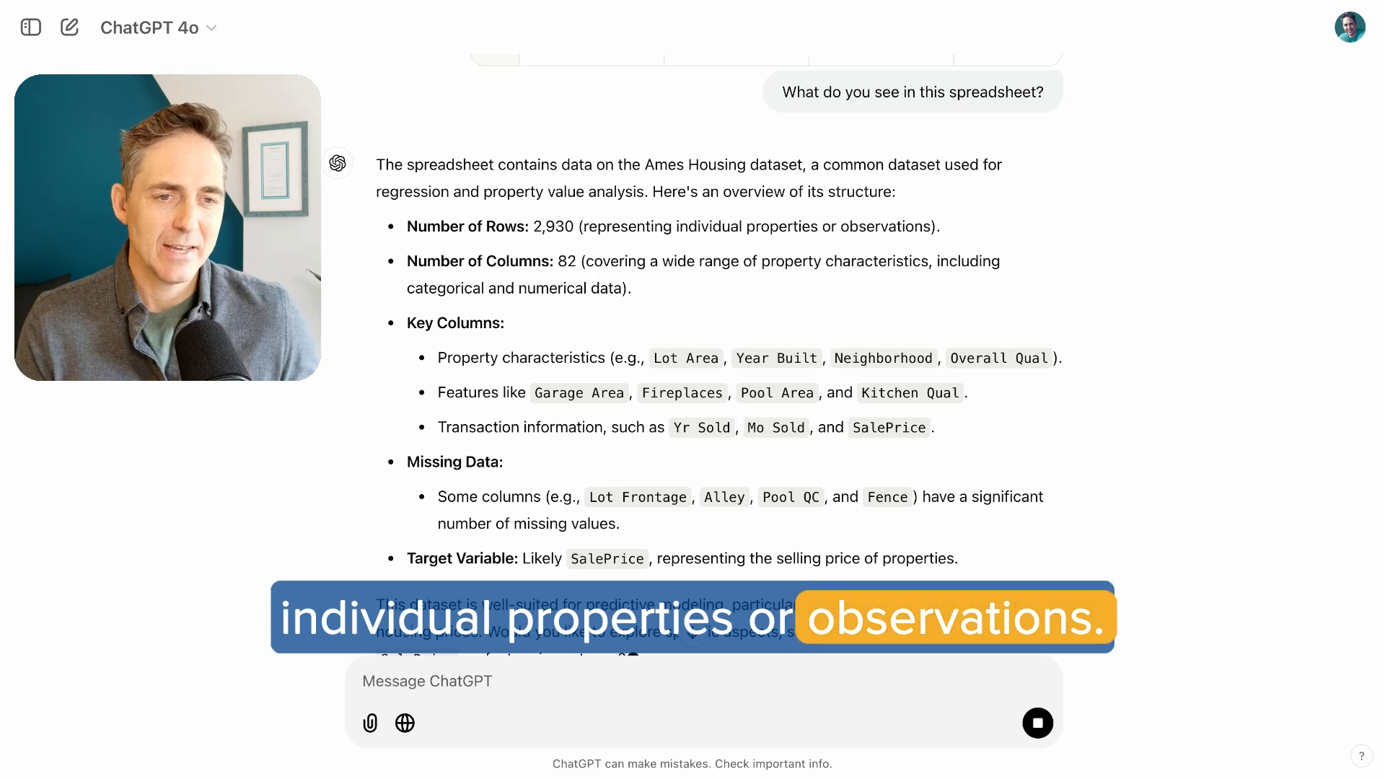
{"action": "scroll", "coordinate": [685, 266], "scroll_direction": "down", "scroll_amount": 2}
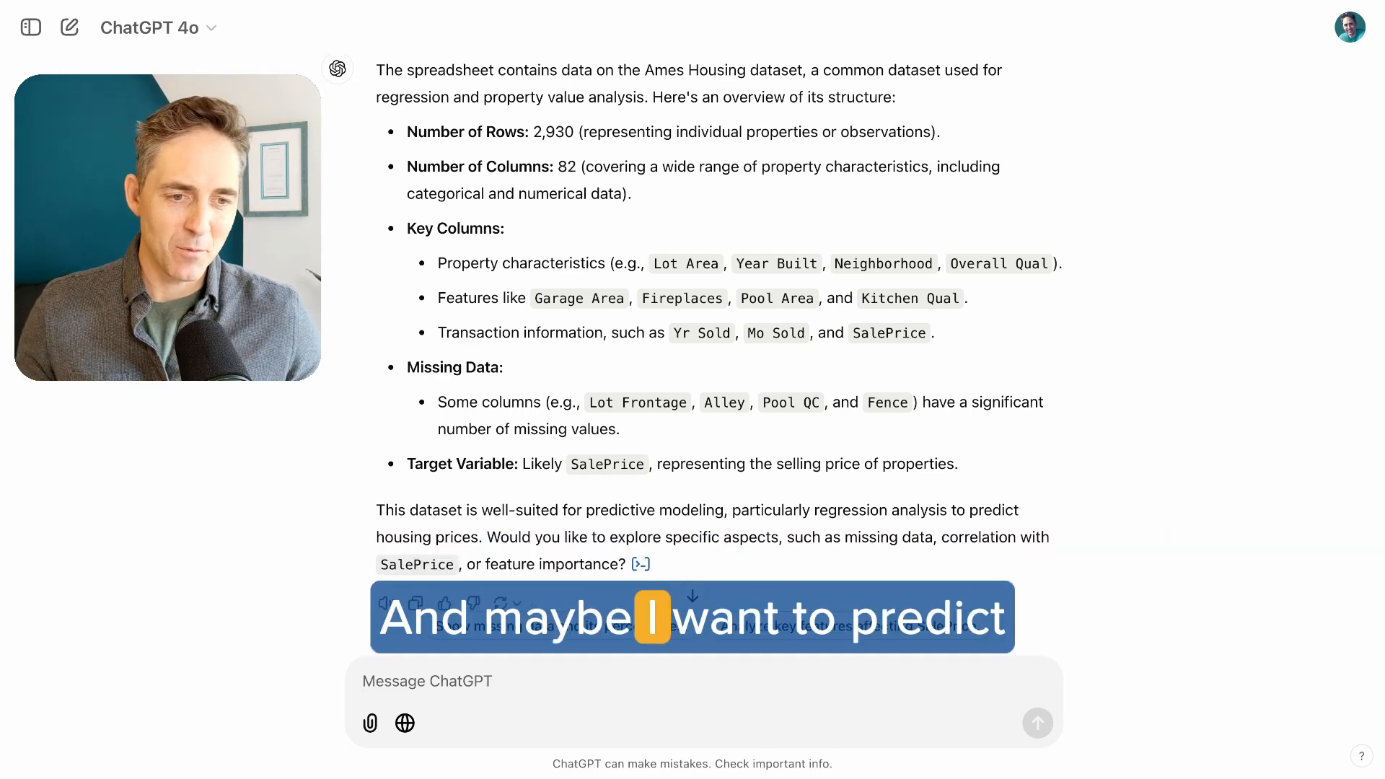
{"action": "scroll", "coordinate": [692, 354], "scroll_direction": "down", "scroll_amount": 1}
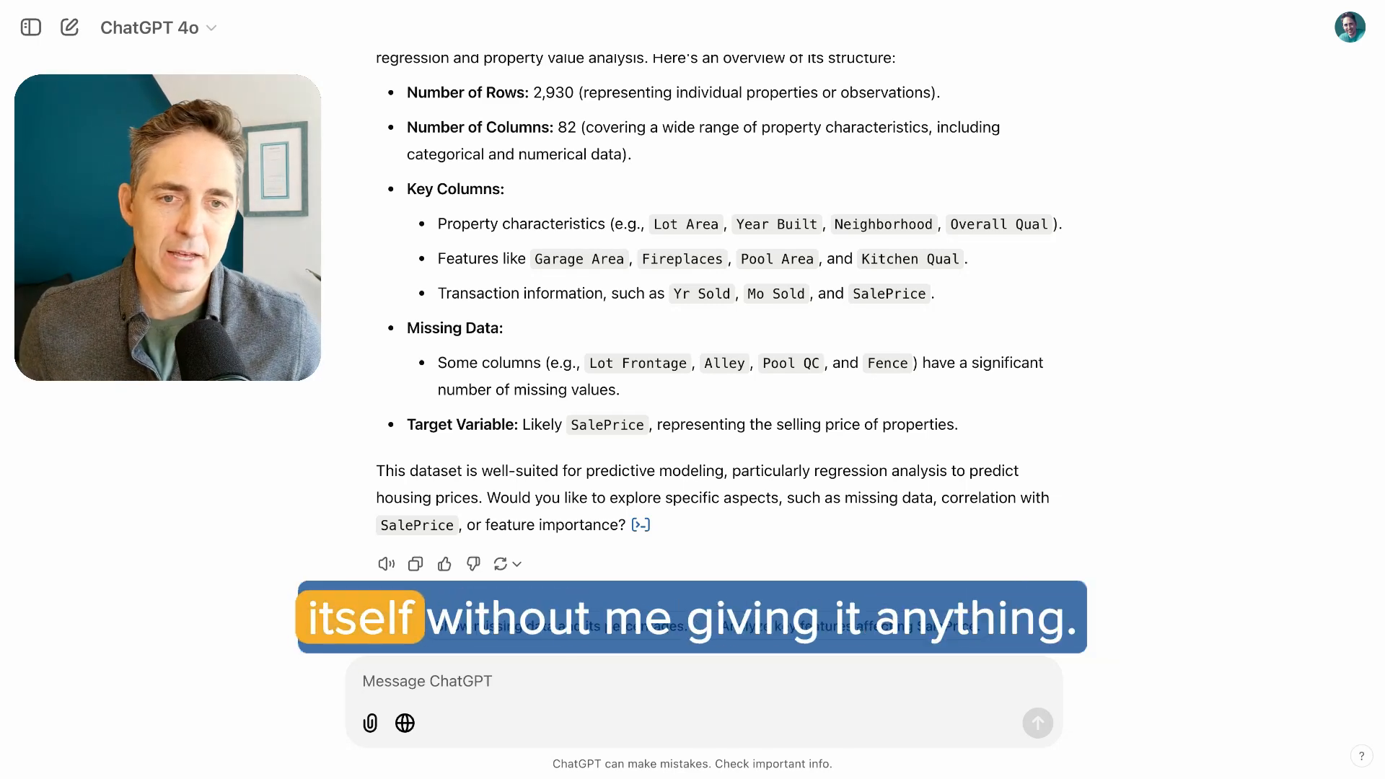
{"action": "scroll", "coordinate": [684, 299], "scroll_direction": "up", "scroll_amount": 3}
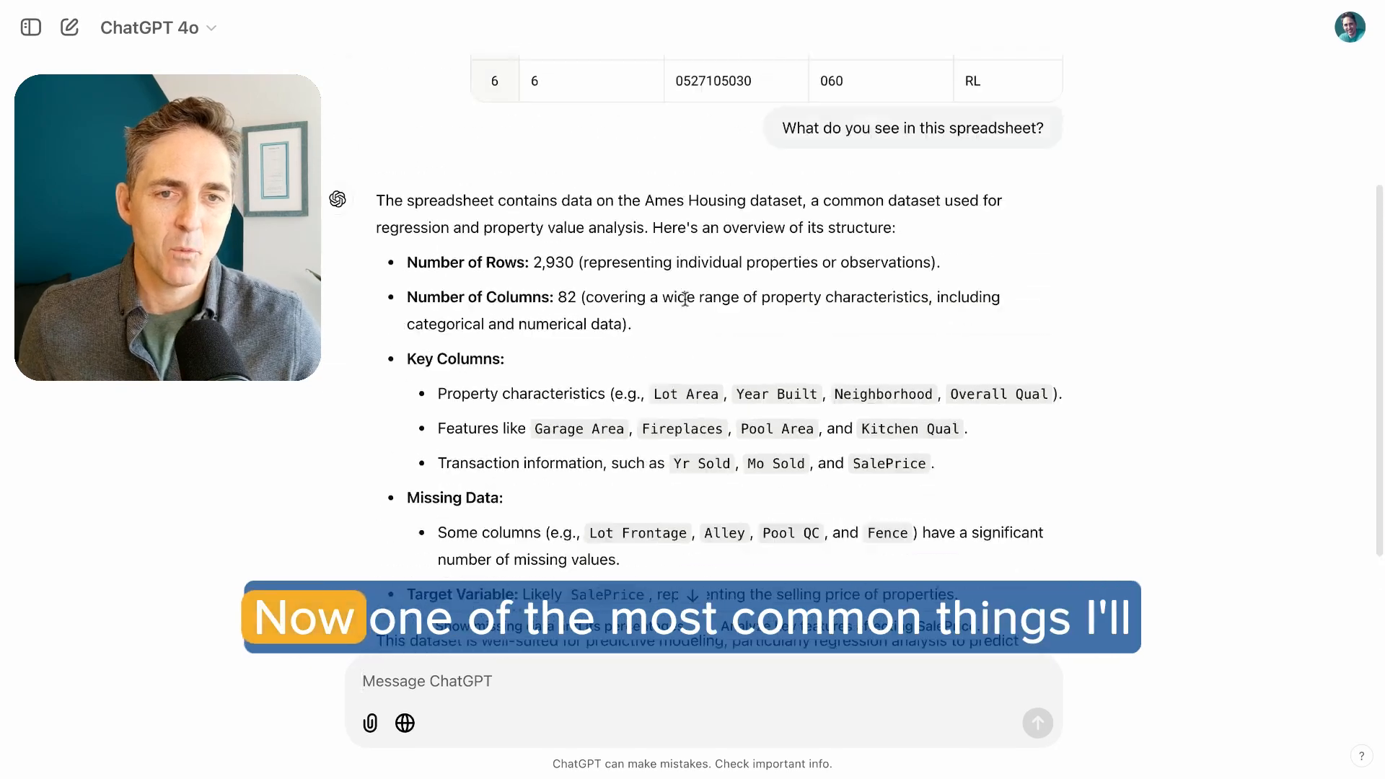
{"action": "scroll", "coordinate": [684, 298], "scroll_direction": "down", "scroll_amount": 3}
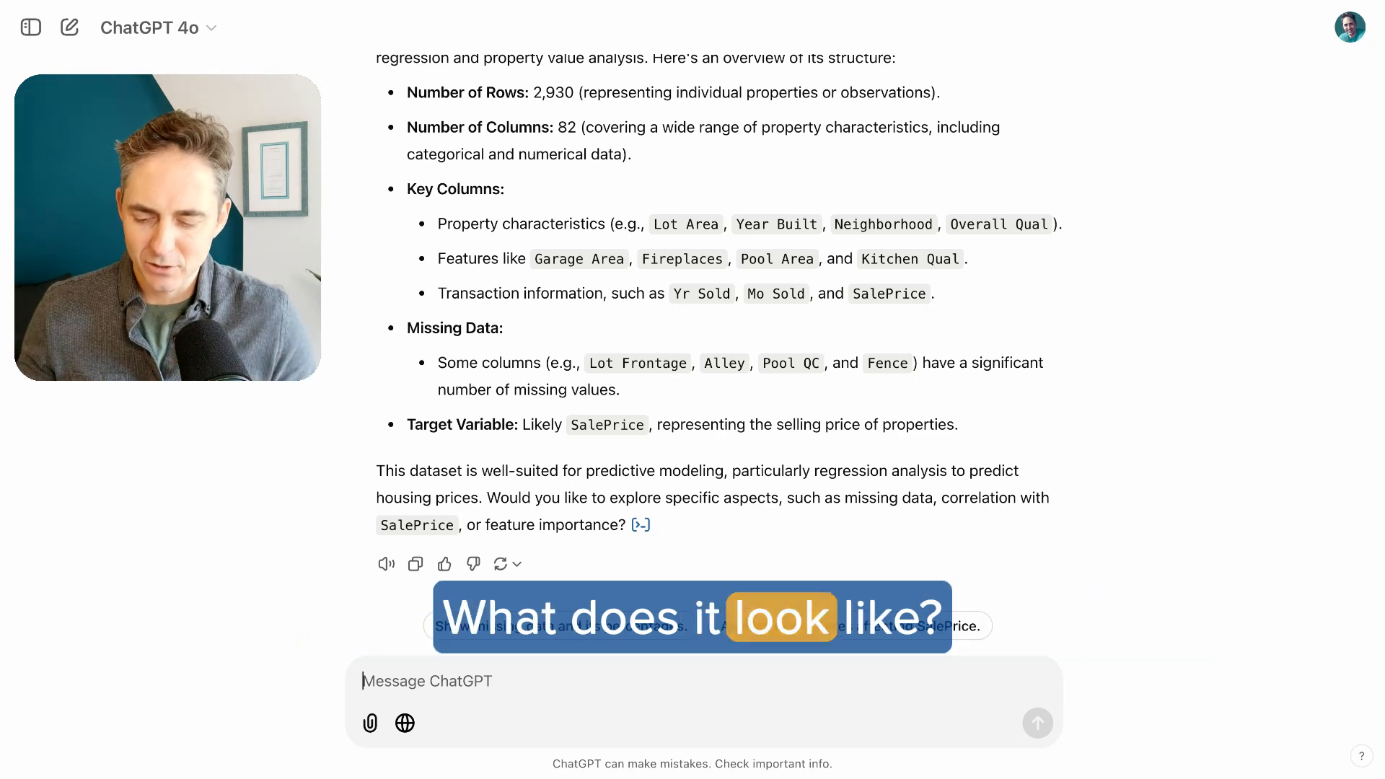
Send the prompt "Can you show me a histogram of the sales prices?"
{"action": "type", "text": "Can you show"}
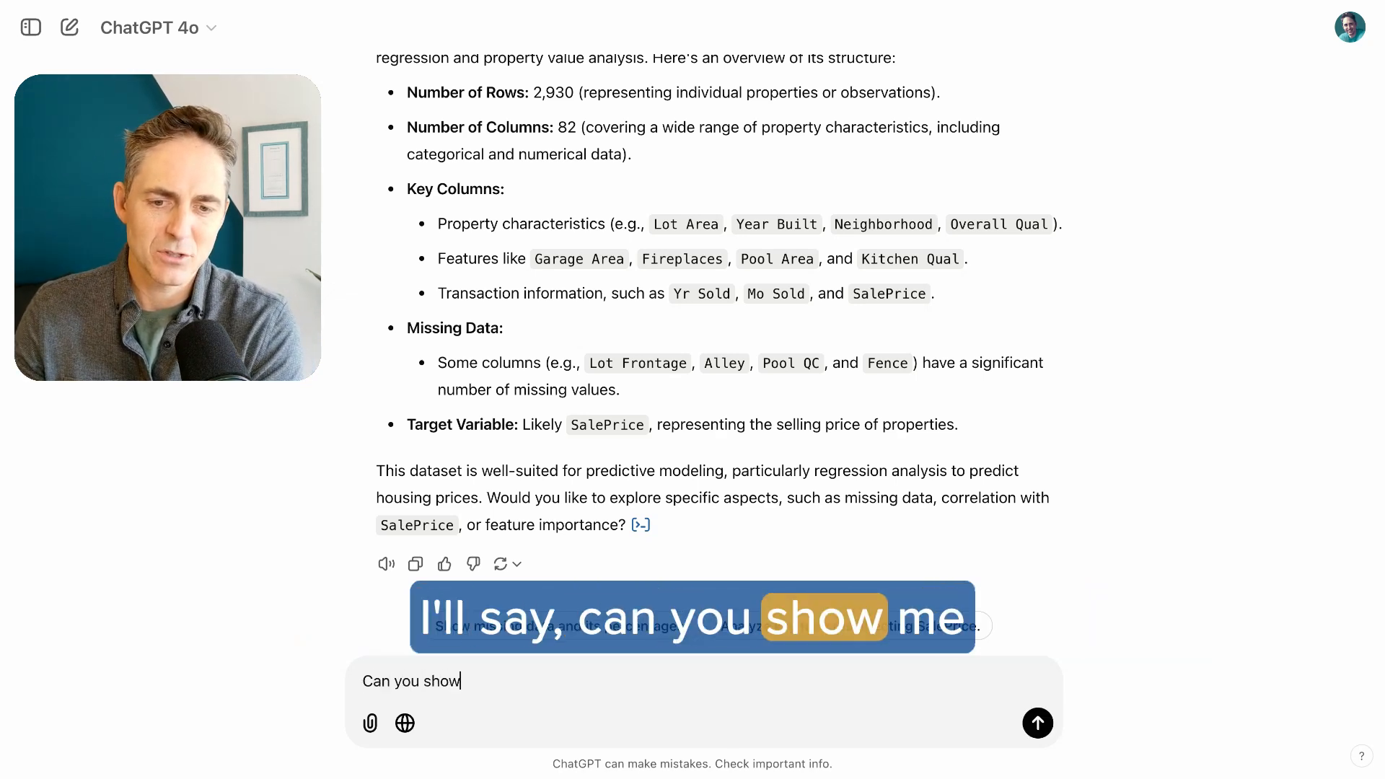
{"action": "type", "text": " me a histor"}
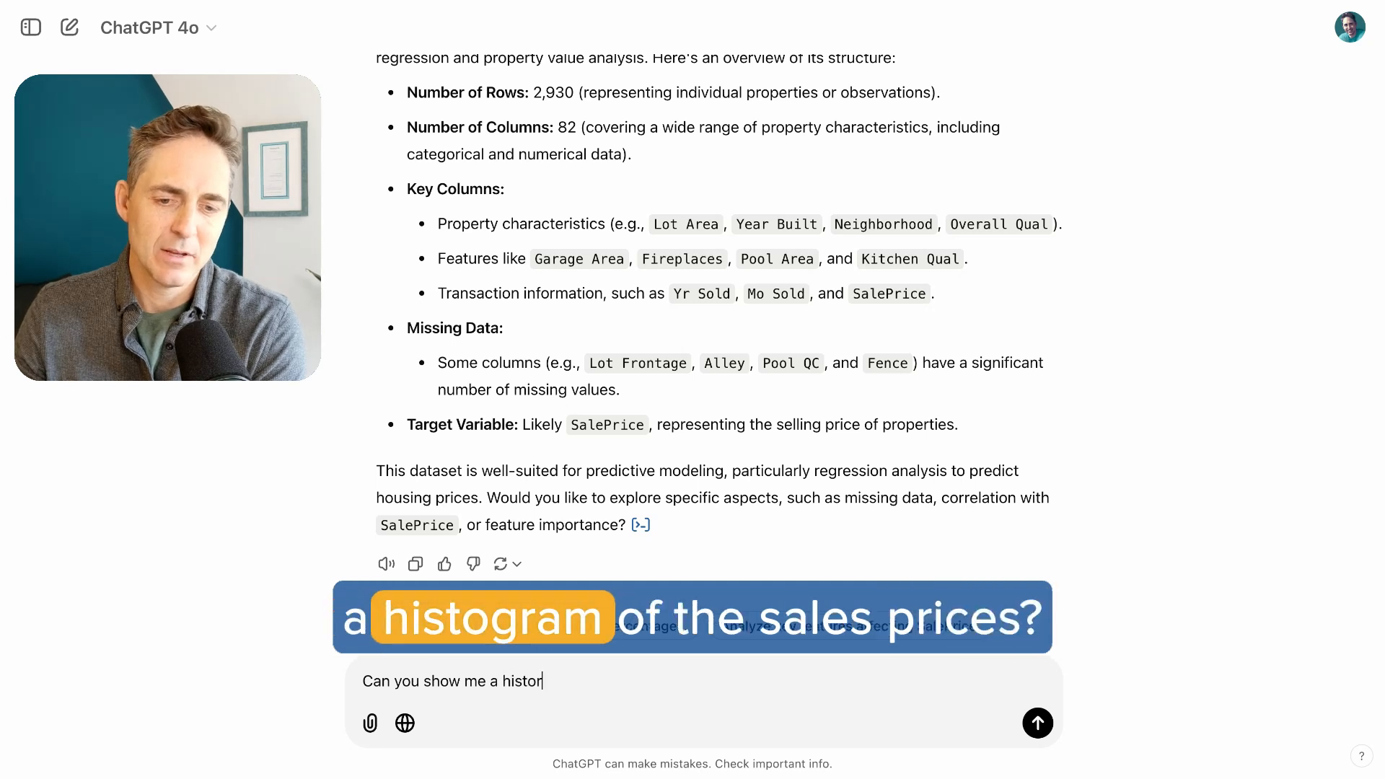
{"action": "key", "text": "BackSpace"}
{"action": "type", "text": "gram of the sal"}
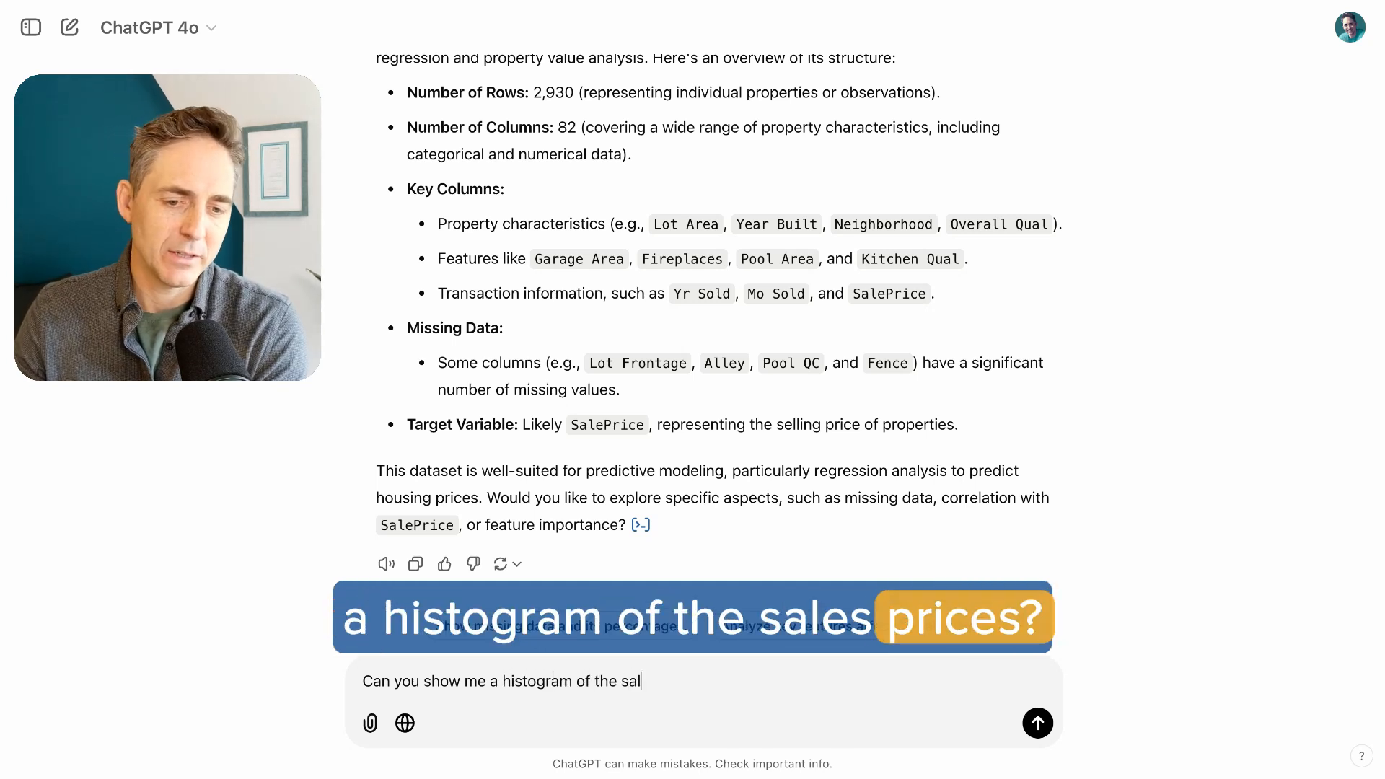
{"action": "type", "text": "es prices?"}
{"action": "key", "text": "Return"}
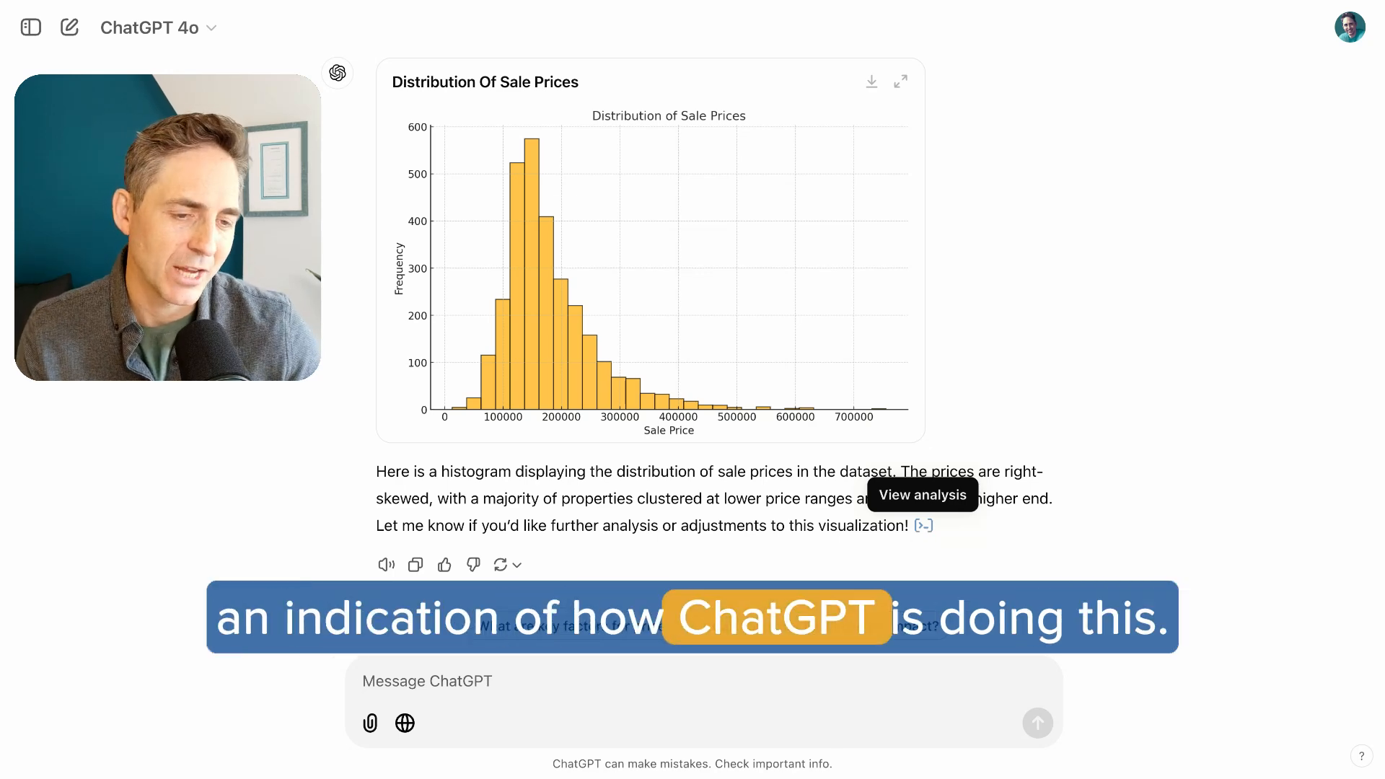
View the Python analysis code behind the sale price histogram, highlight its plotting lines, and return to the conversation
{"action": "left_click", "coordinate": [923, 525]}
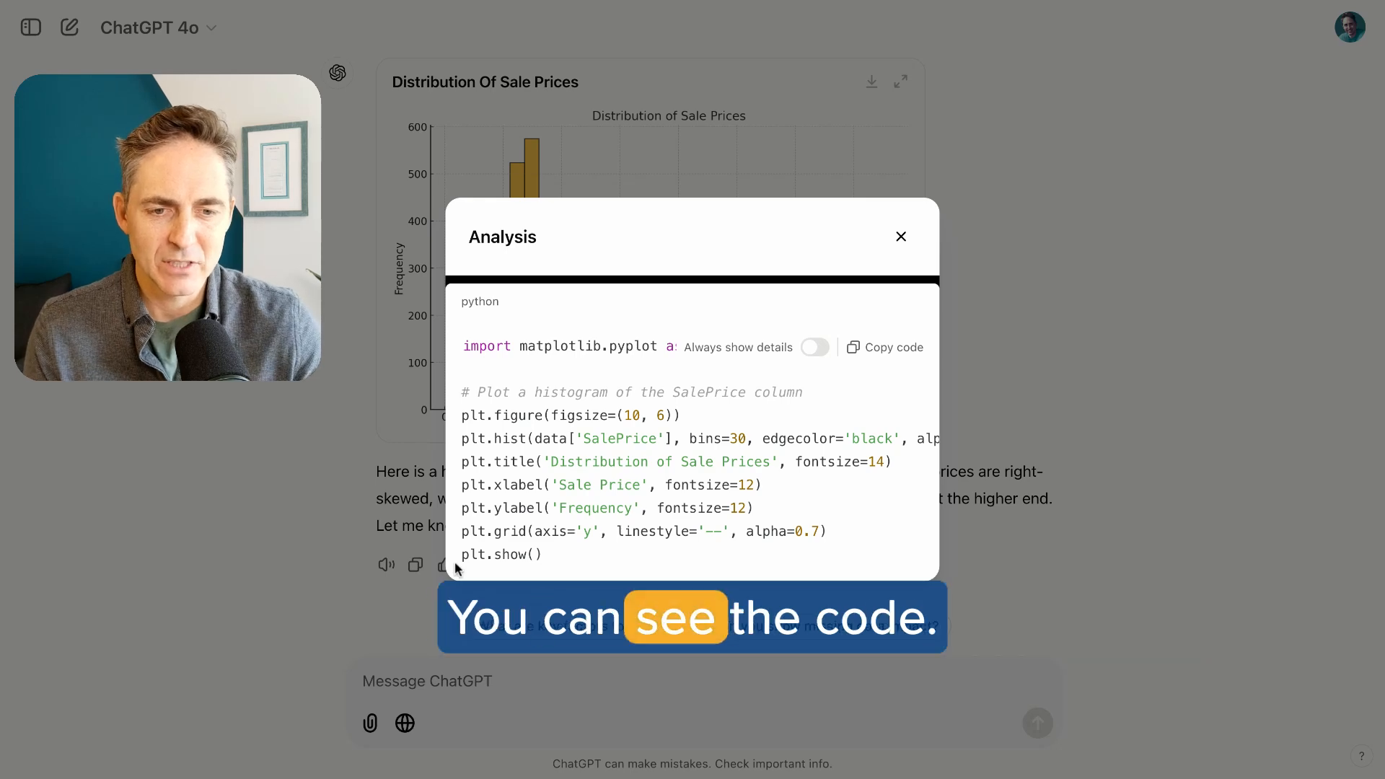
{"action": "left_click_drag", "start_coordinate": [608, 550], "coordinate": [527, 437]}
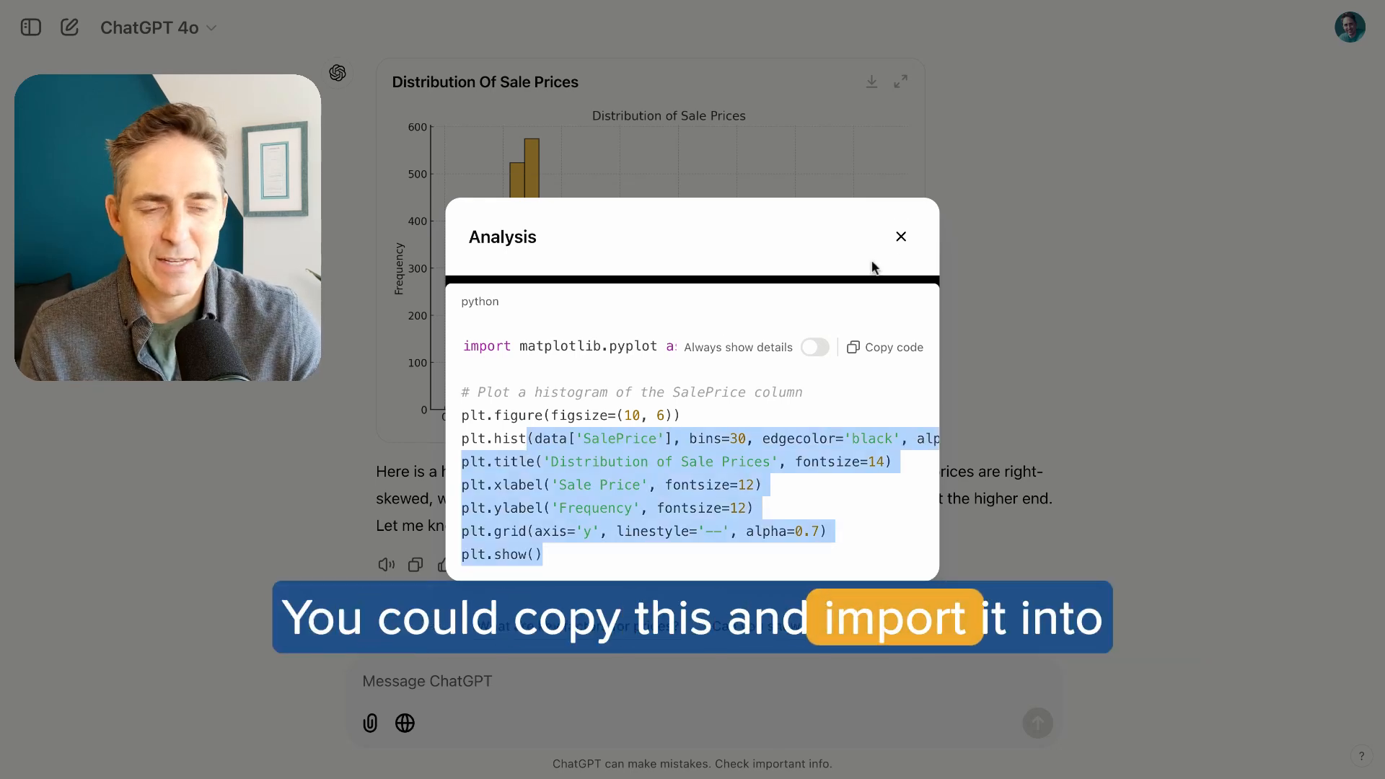
{"action": "left_click", "coordinate": [901, 238]}
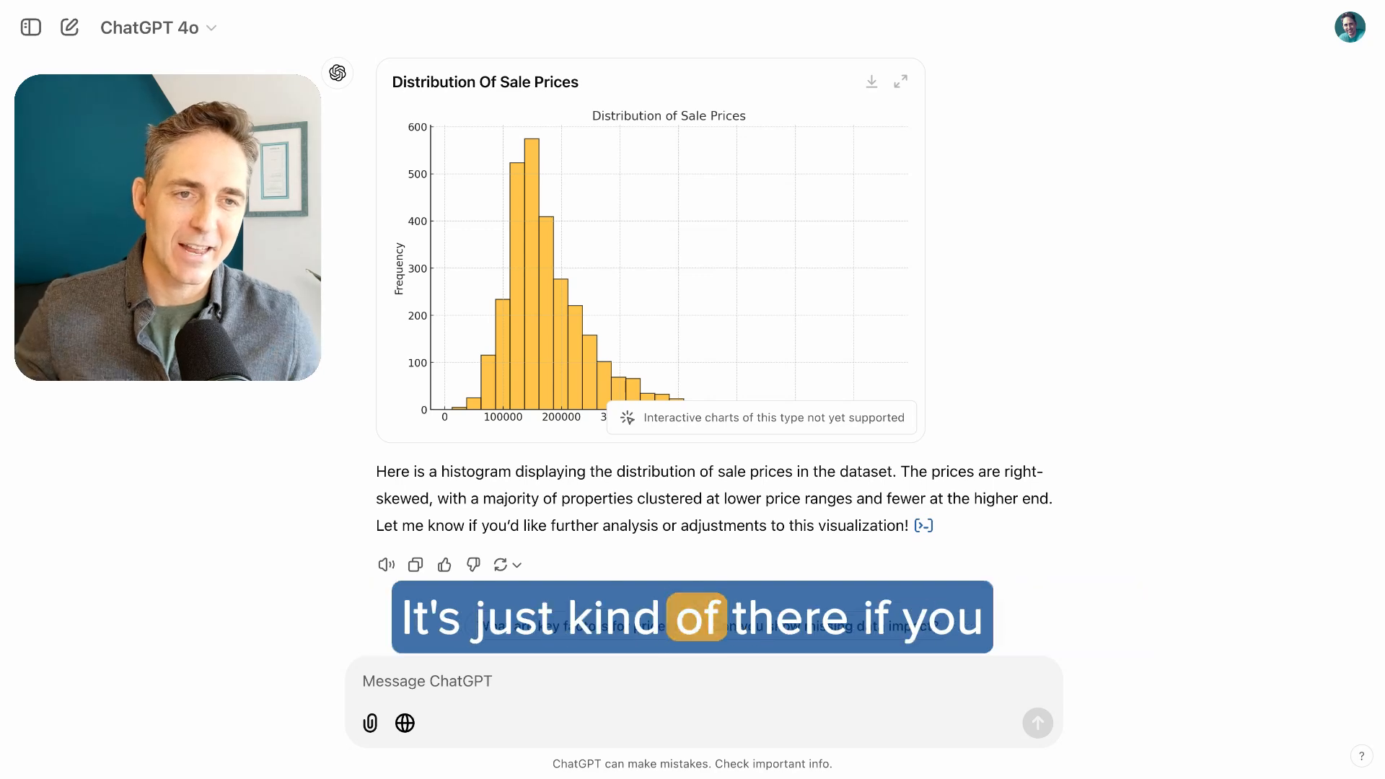
{"action": "scroll", "coordinate": [692, 324], "scroll_direction": "up", "scroll_amount": 5}
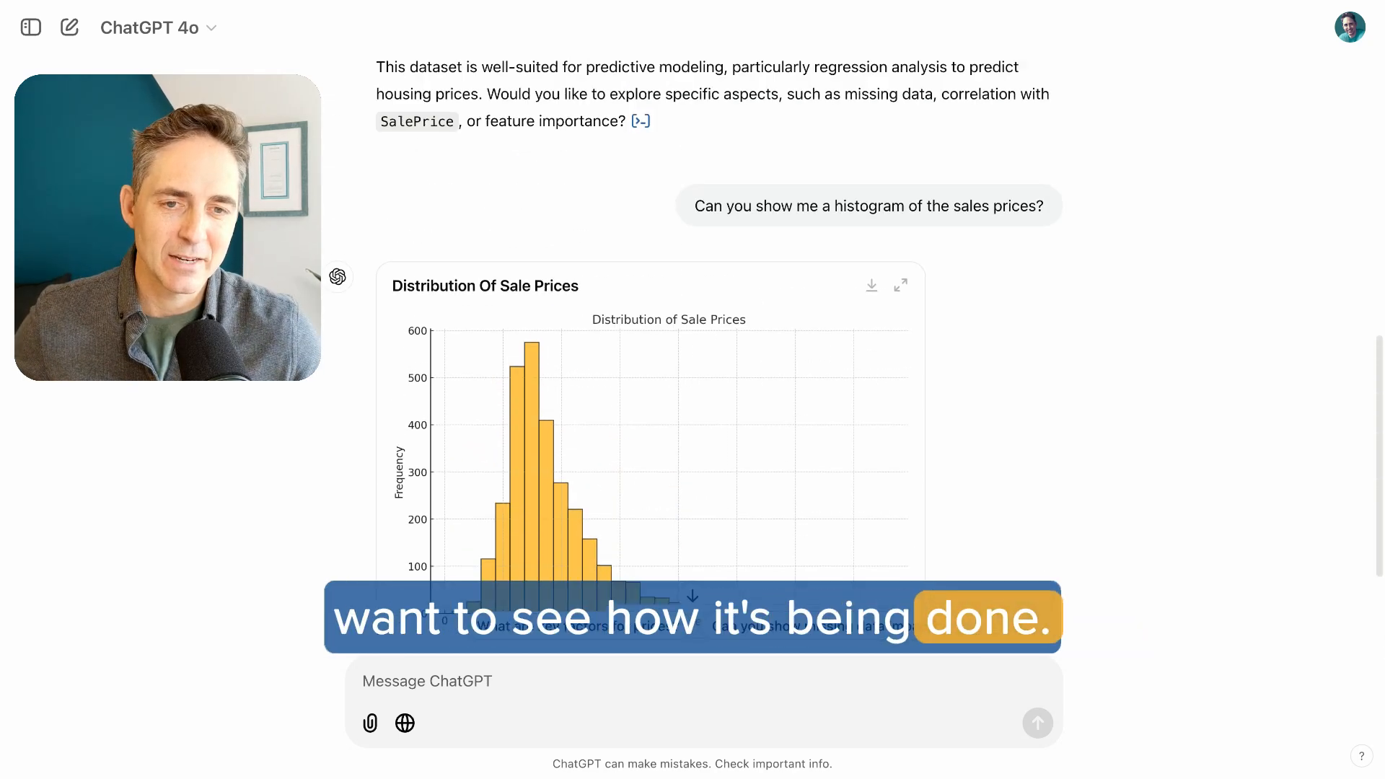
{"action": "scroll", "coordinate": [692, 325], "scroll_direction": "down", "scroll_amount": 5}
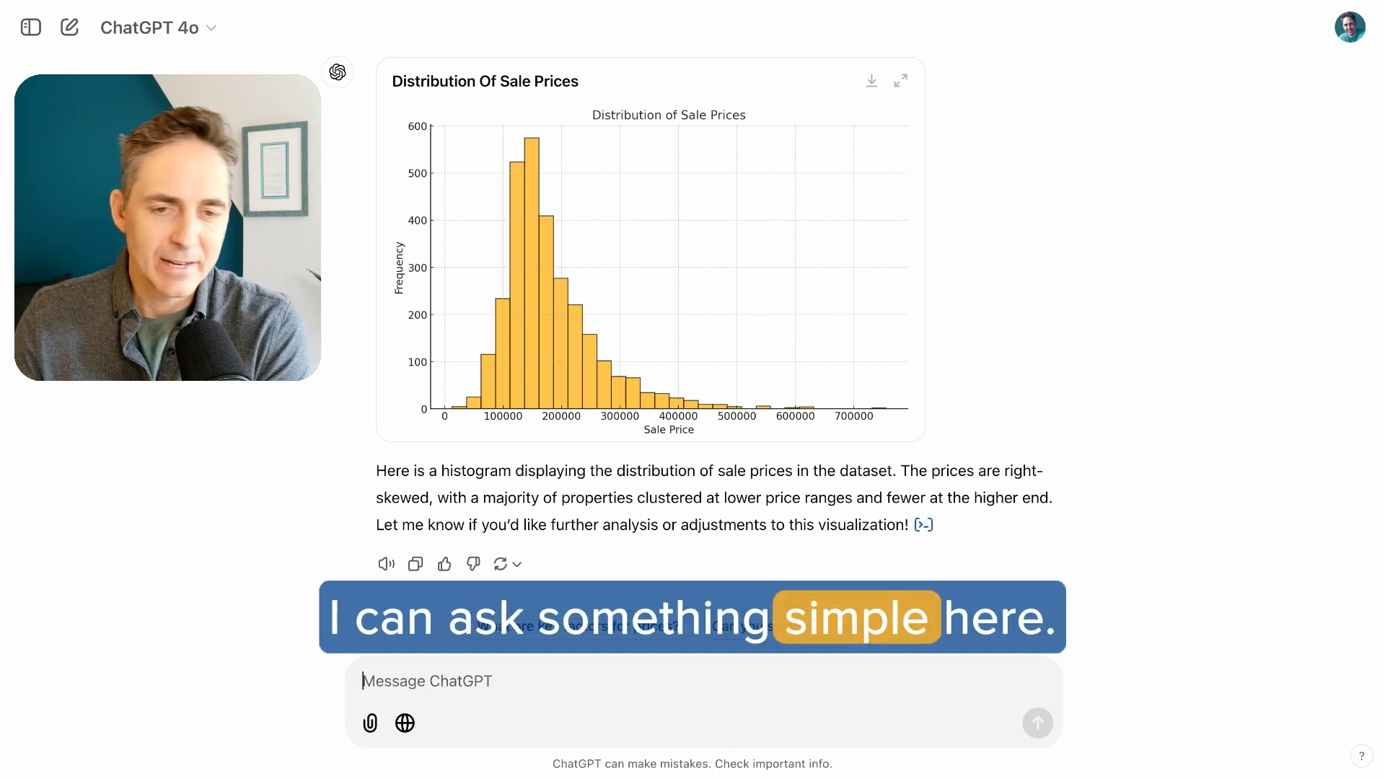
Send the prompt "Can you plot for me sales price versus square footage?"
{"action": "type", "text": "Can you plot for me"}
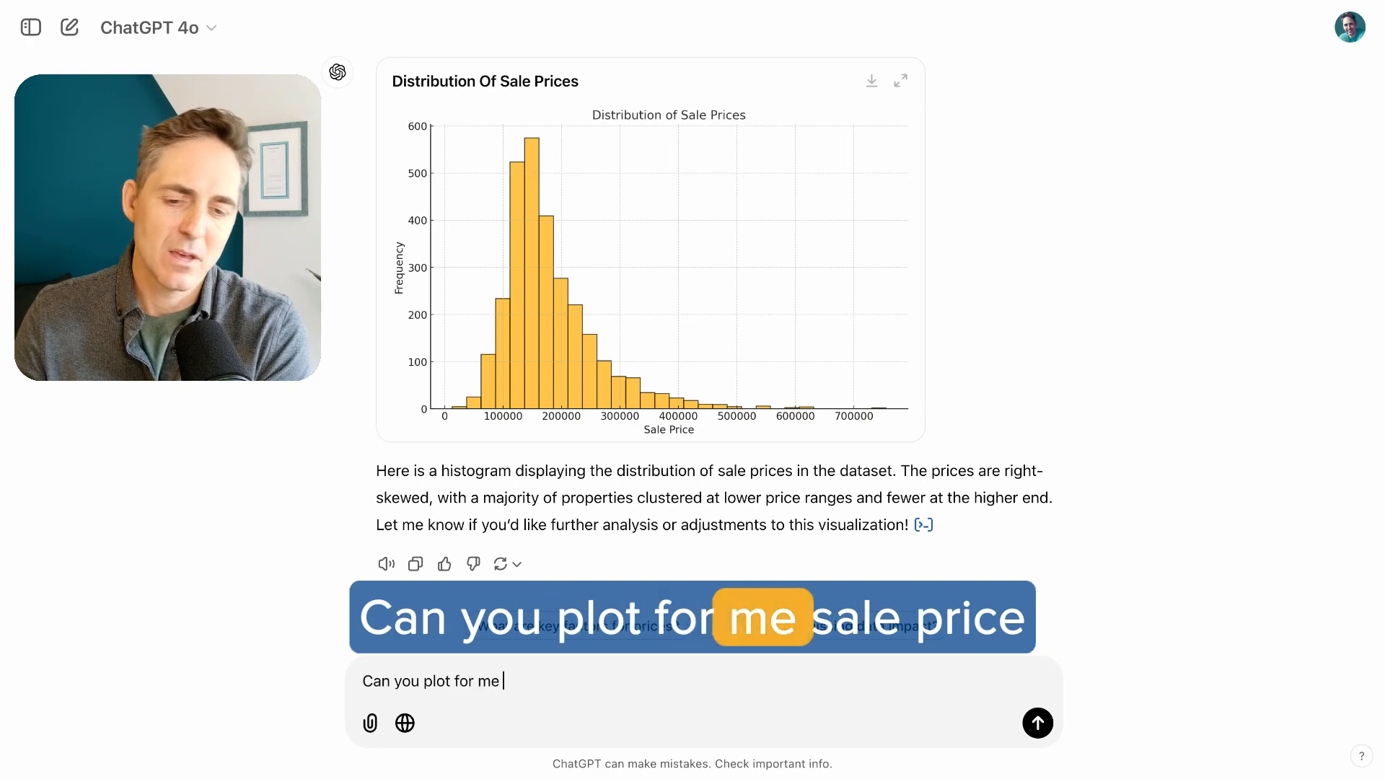
{"action": "type", "text": " slaes p"}
{"action": "key", "text": "BackSpace"}
{"action": "key", "text": "BackSpace"}
{"action": "key", "text": "BackSpace"}
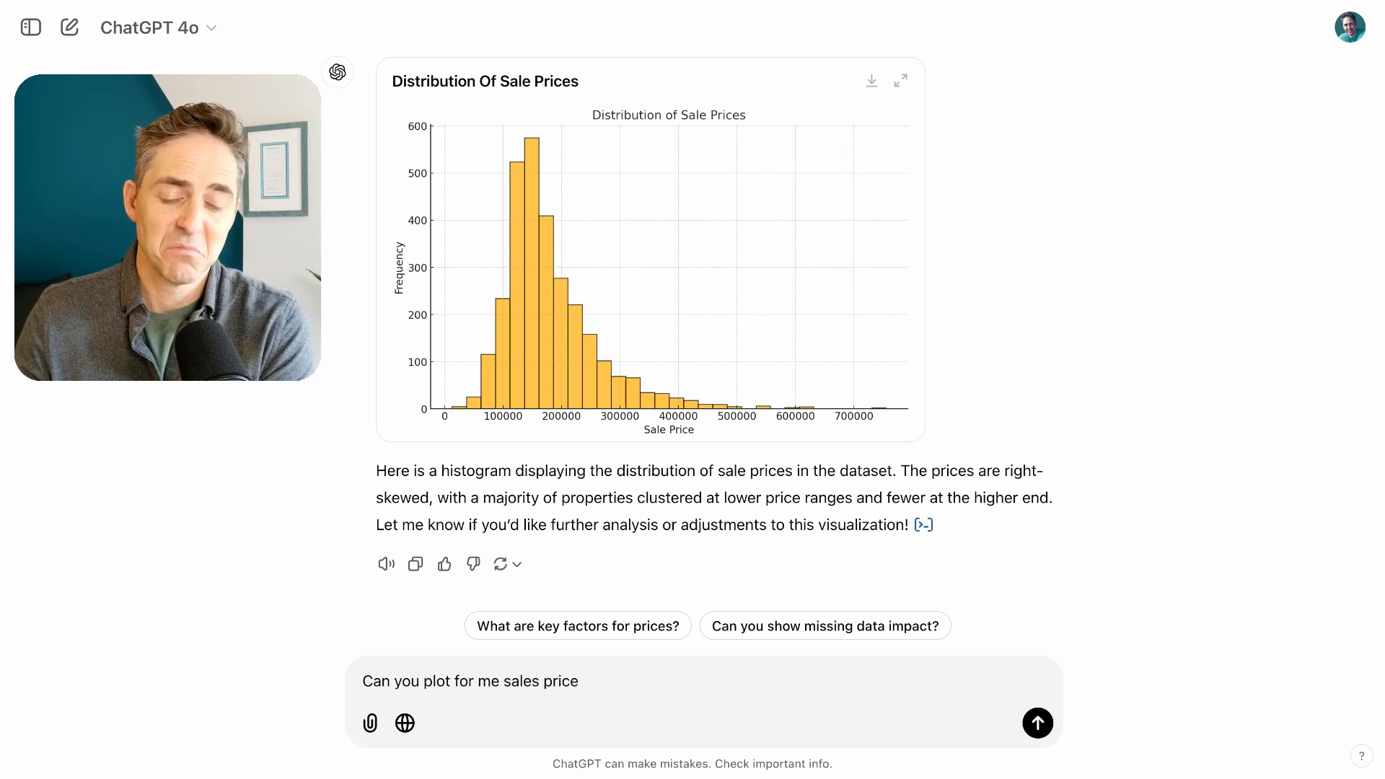
{"action": "type", "text": "verssus"}
{"action": "key", "text": "BackSpace"}
{"action": "key", "text": "BackSpace"}
{"action": "key", "text": "BackSpace"}
{"action": "key", "text": "BackSpace"}
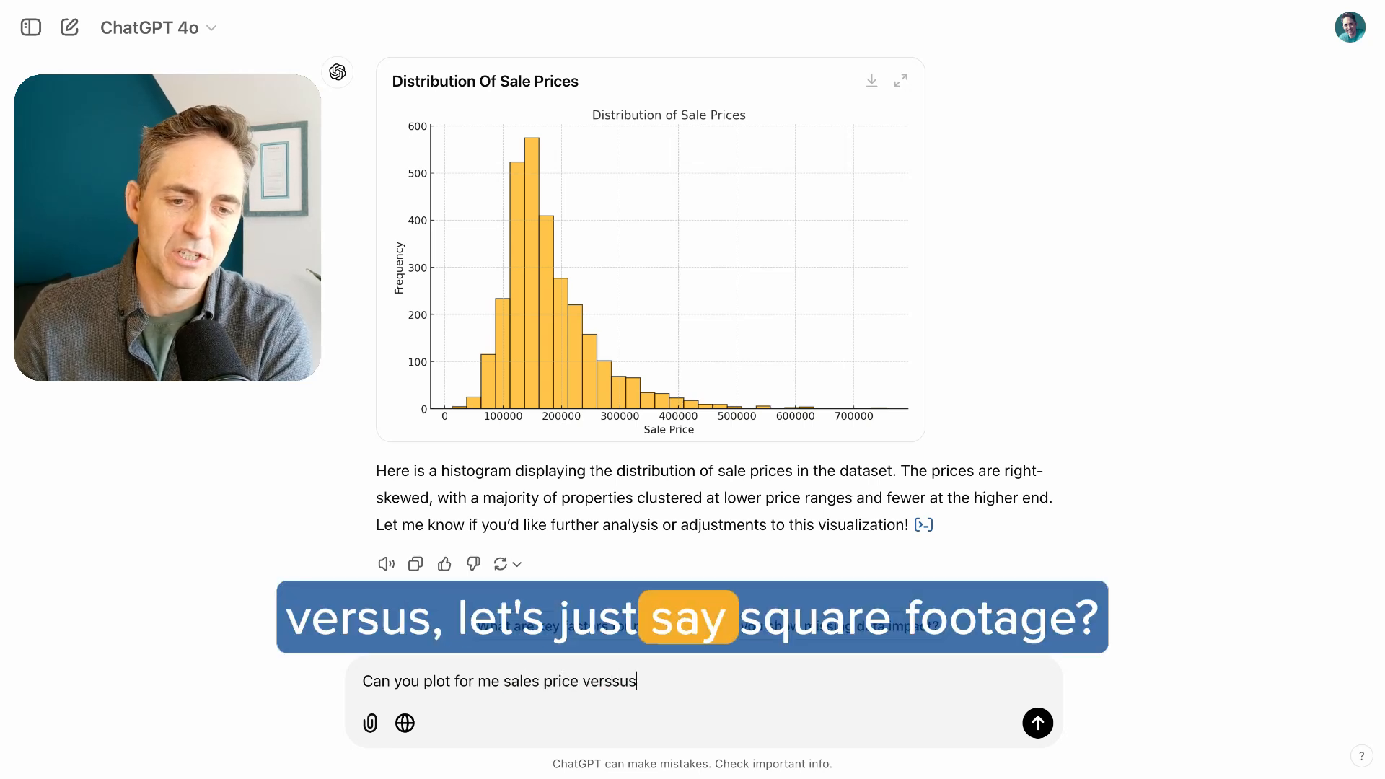
{"action": "type", "text": "sus sq"}
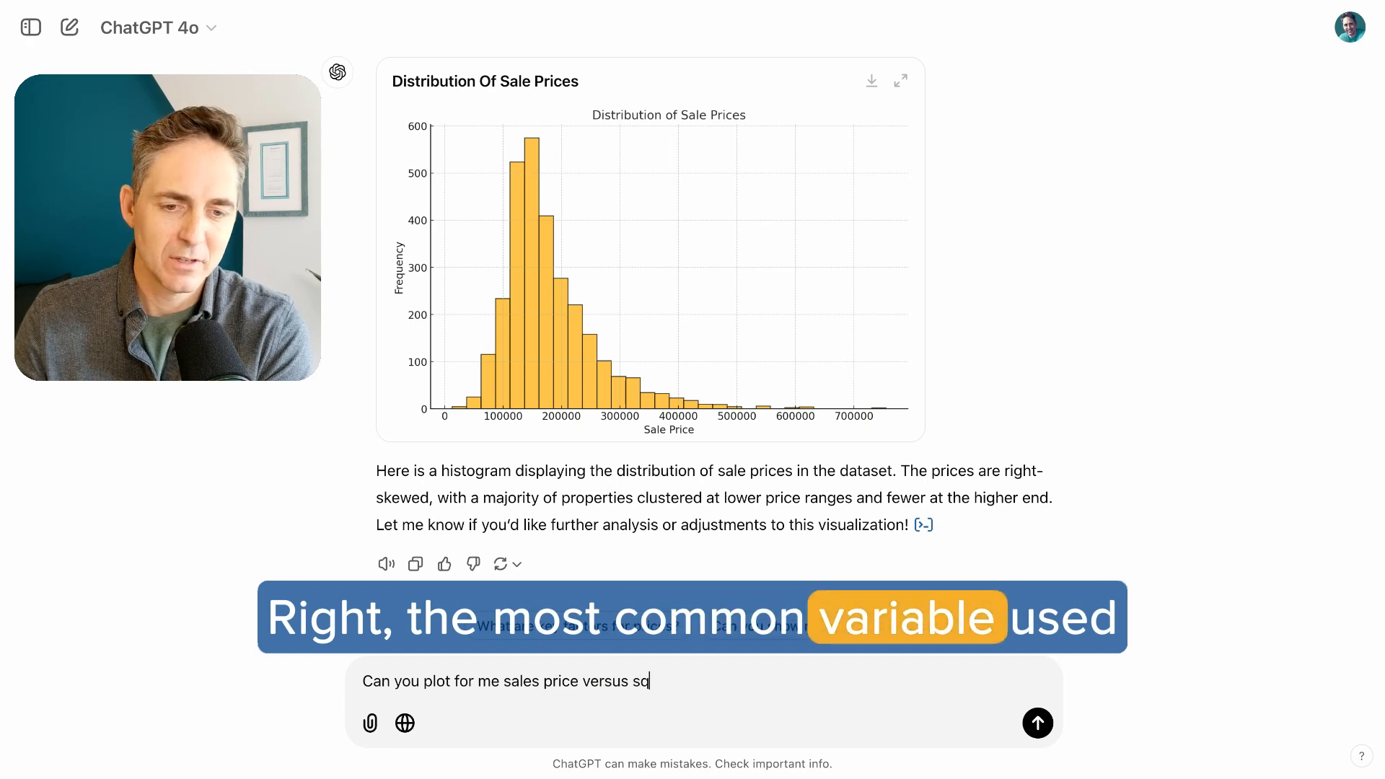
{"action": "type", "text": "uare footage"}
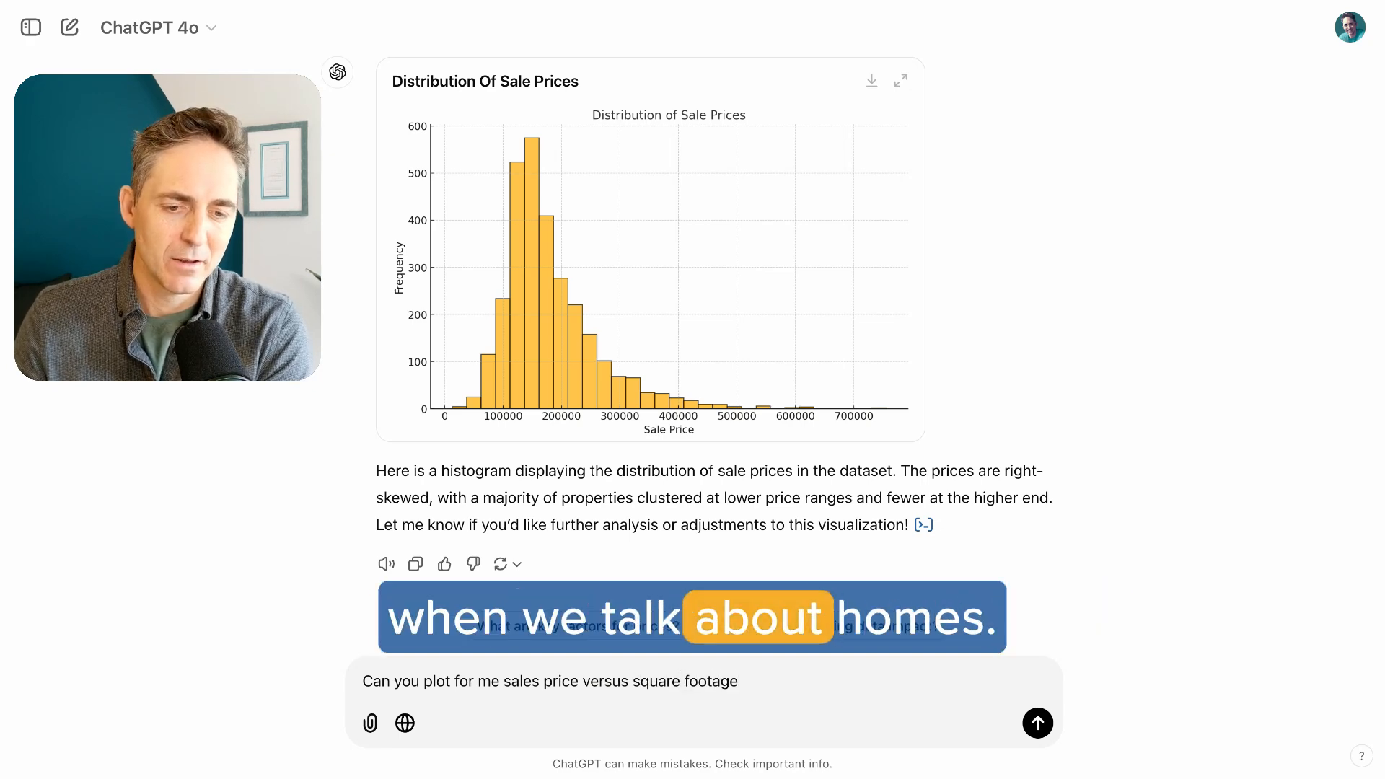
{"action": "type", "text": "?"}
{"action": "key", "text": "Return"}
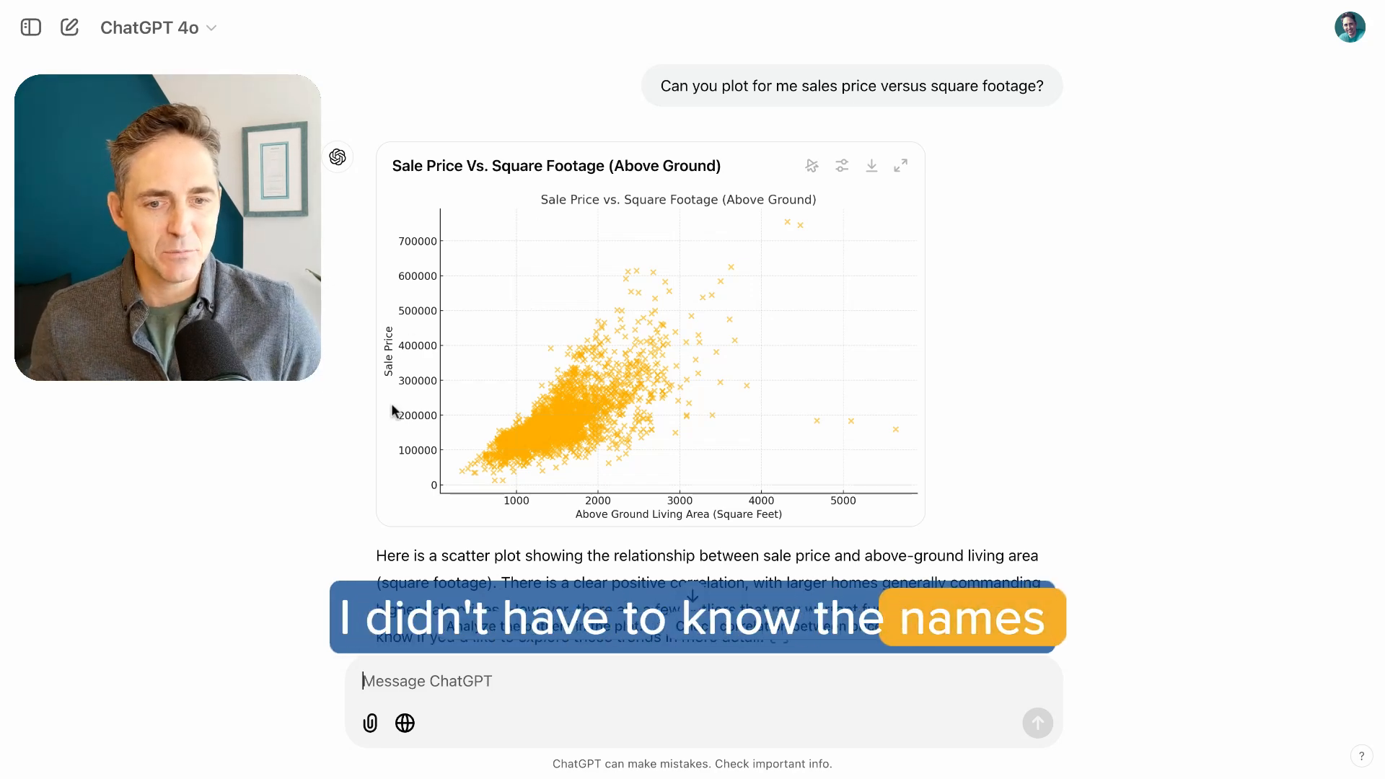
Read the scatter plot explanation and submit the suggested follow-up "Check correlation between price and features."
{"action": "scroll", "coordinate": [678, 361], "scroll_direction": "down", "scroll_amount": 2}
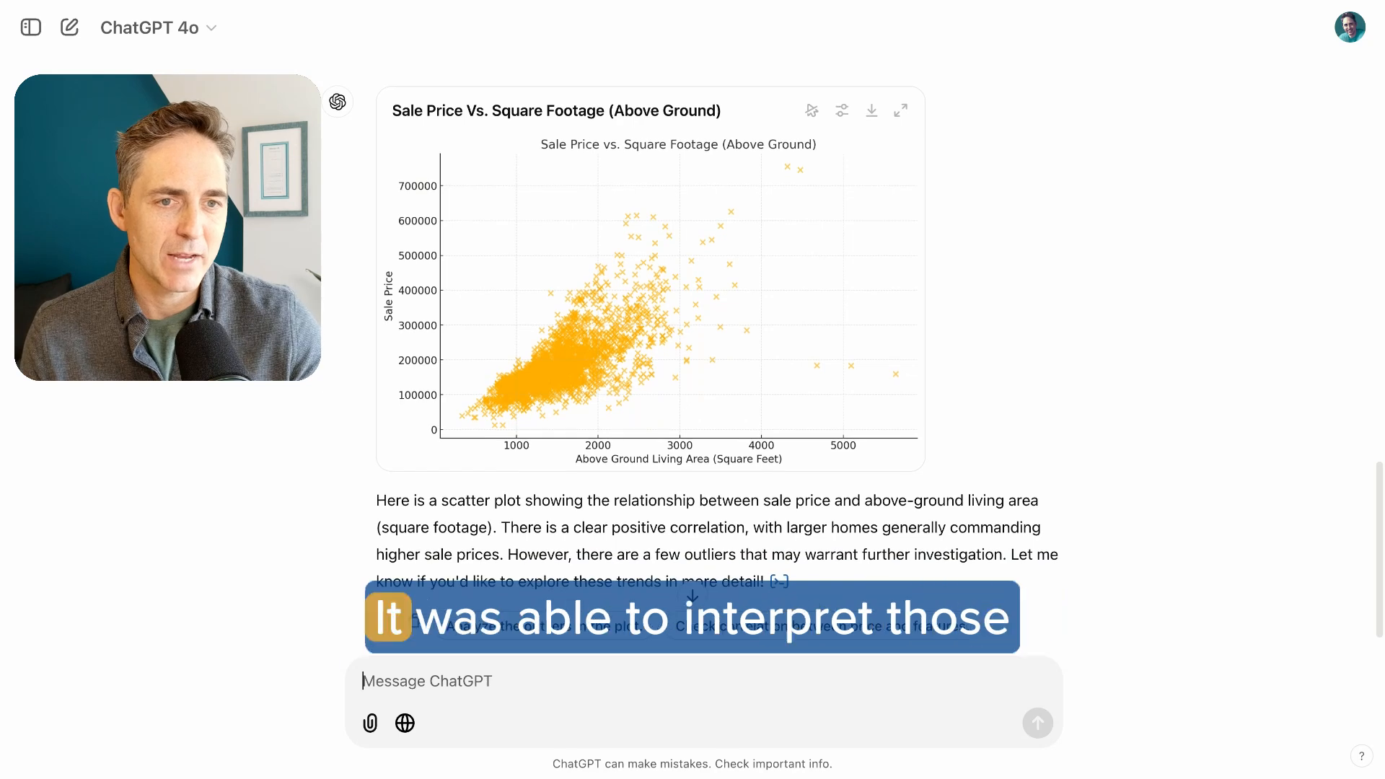
{"action": "scroll", "coordinate": [544, 289], "scroll_direction": "down", "scroll_amount": 2}
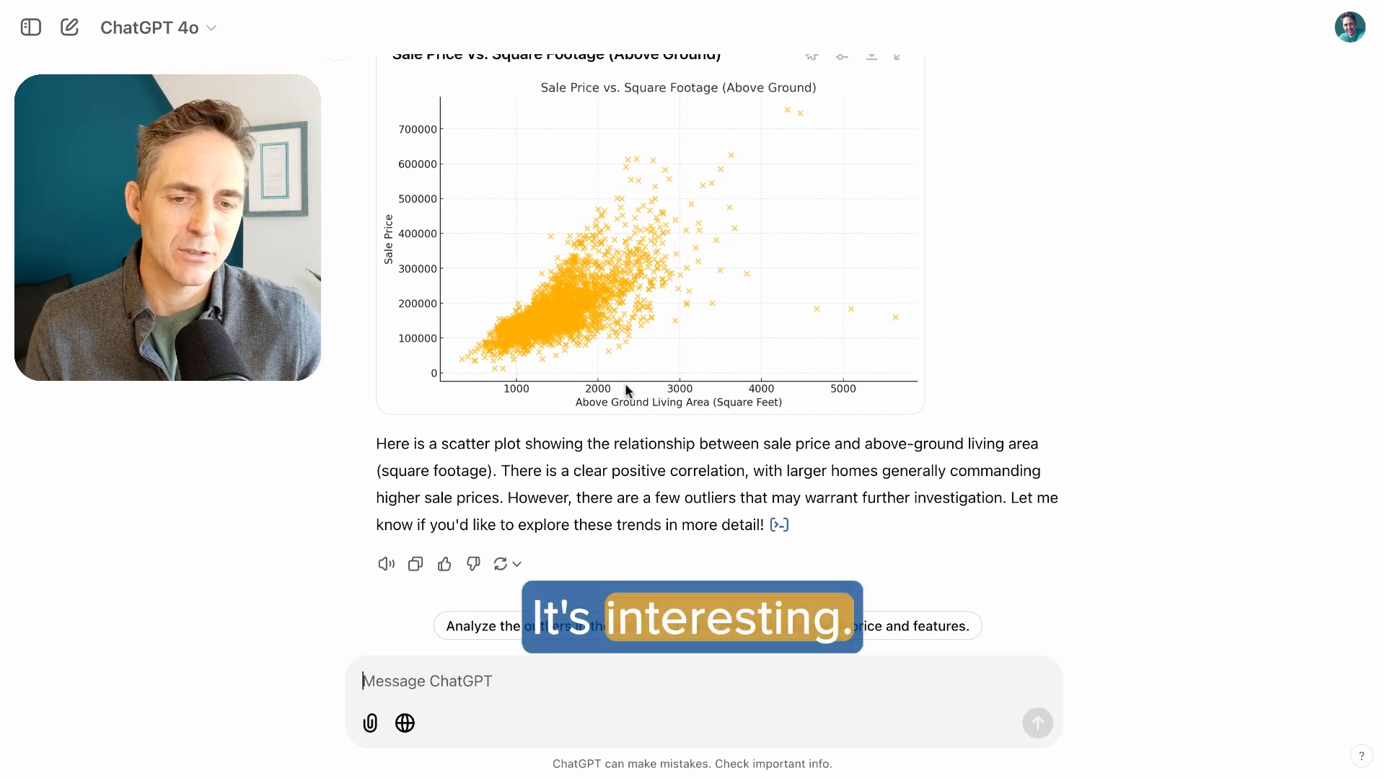
{"action": "left_click", "coordinate": [527, 690]}
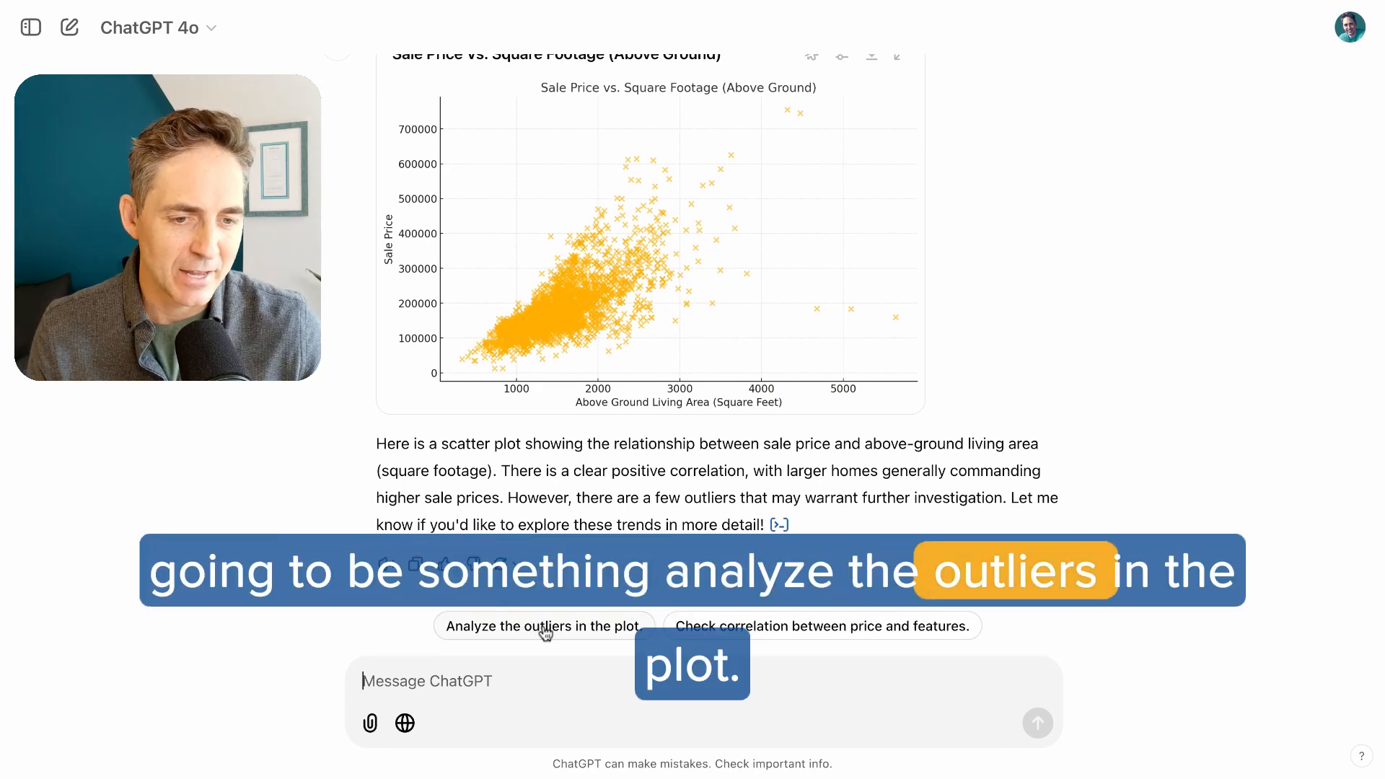
{"action": "left_click", "coordinate": [762, 626]}
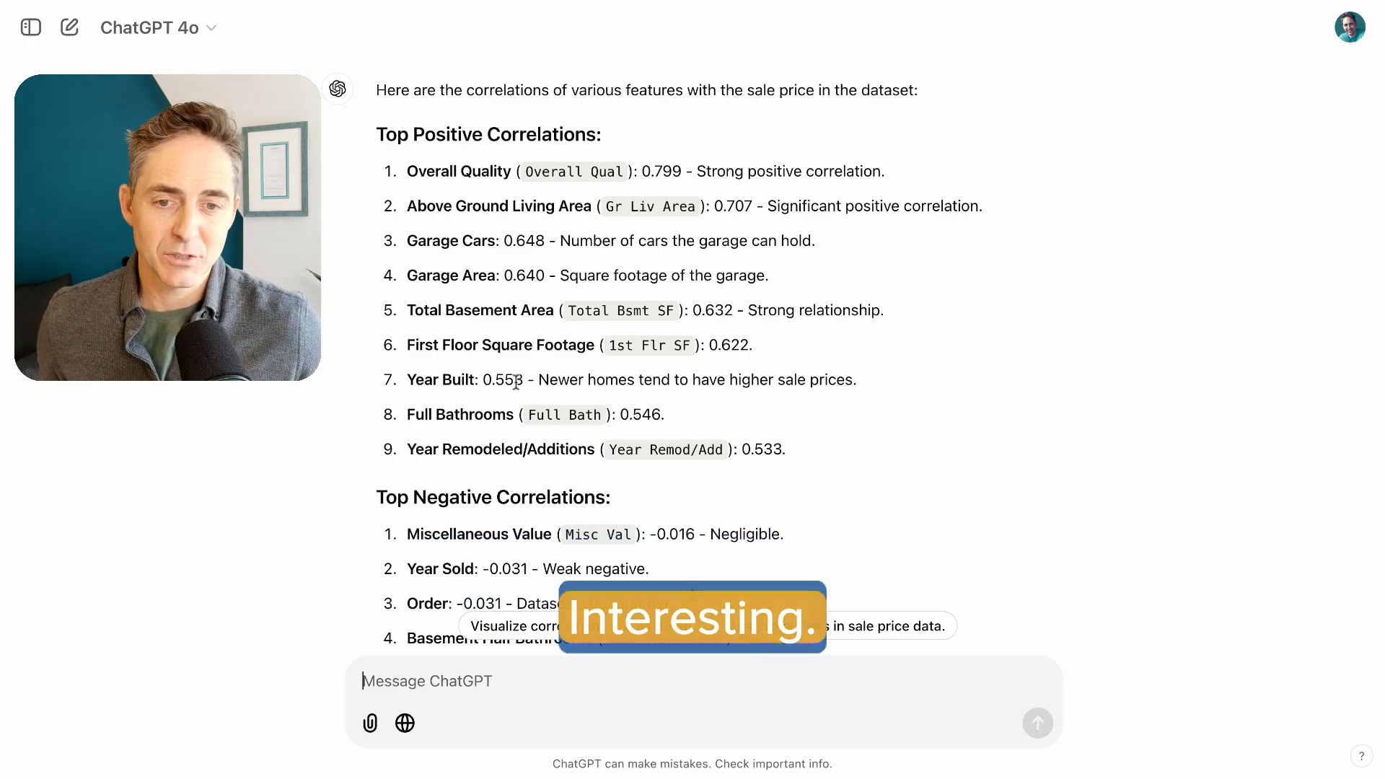
Review the positive and negative correlation lists and submit the suggested follow-up "Visualize correlations in a heatmap."
{"action": "scroll", "coordinate": [510, 395], "scroll_direction": "down", "scroll_amount": 5}
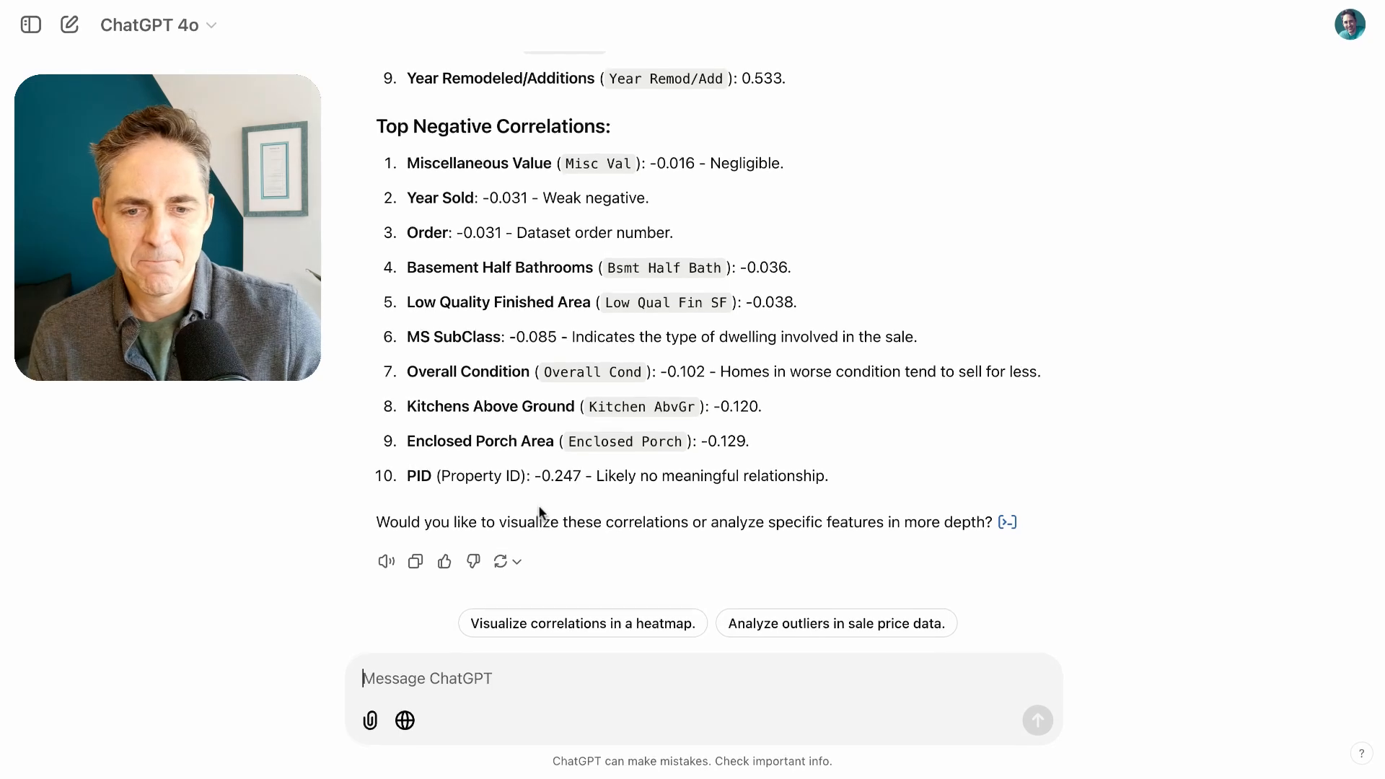
{"action": "scroll", "coordinate": [539, 506], "scroll_direction": "up", "scroll_amount": 1}
{"action": "scroll", "coordinate": [539, 506], "scroll_direction": "down", "scroll_amount": 1}
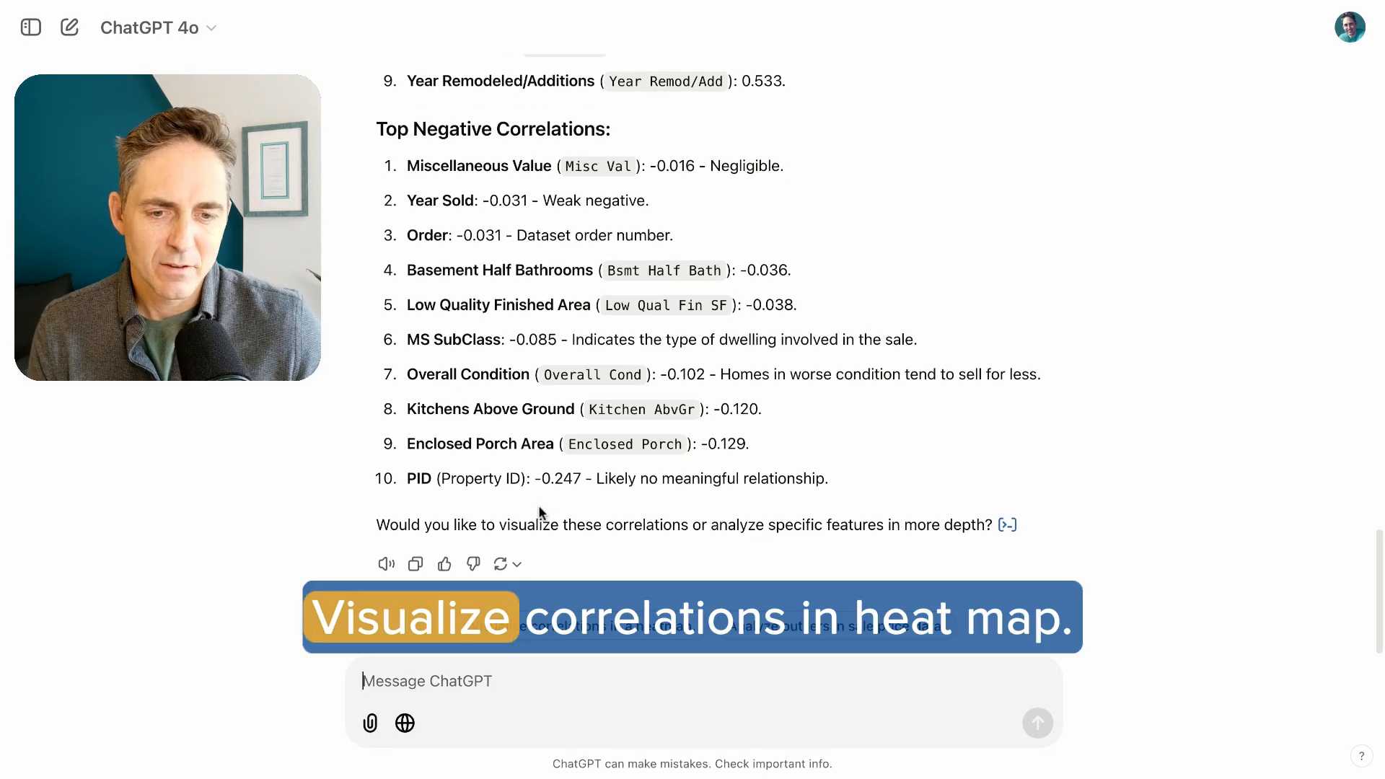
{"action": "left_click", "coordinate": [594, 629]}
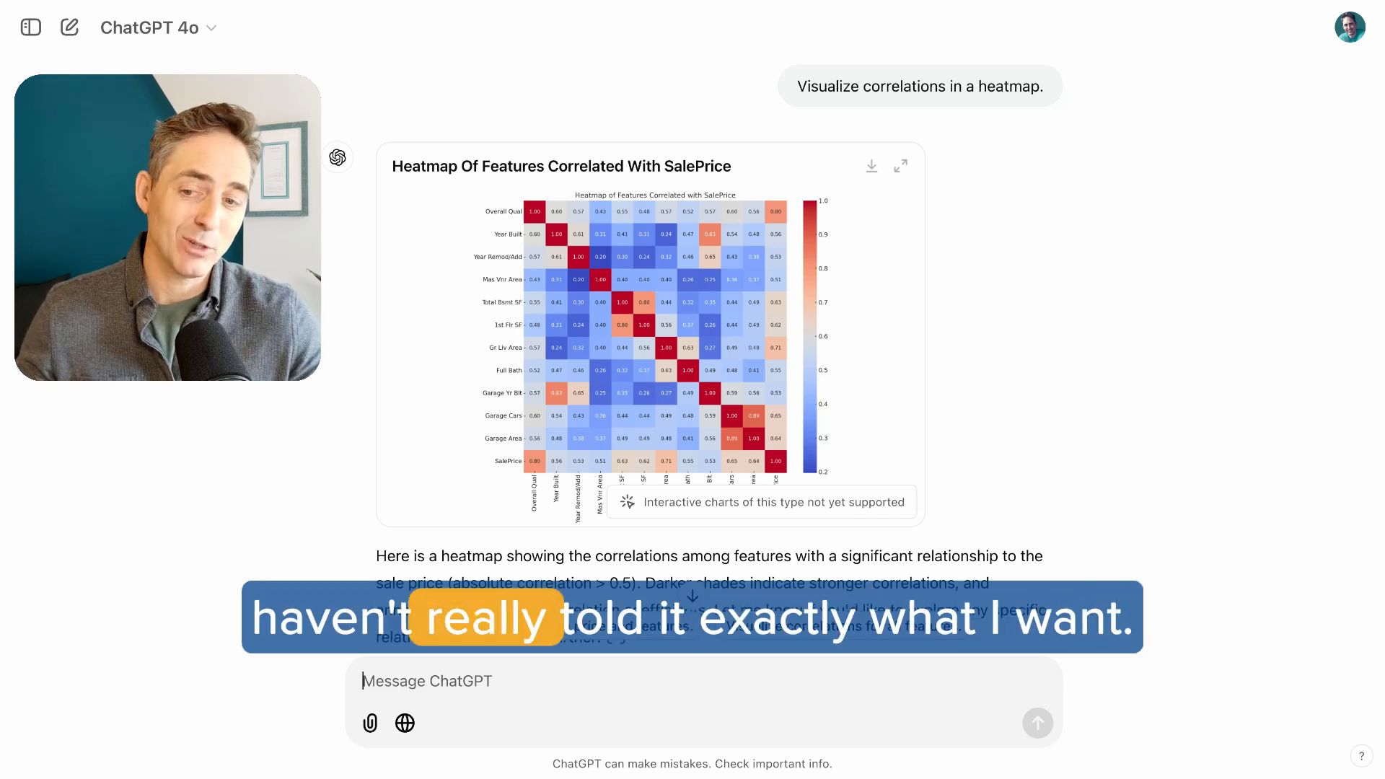
Submit the suggested follow-up "Analyze outliers in price and features." below the heatmap explanation
{"action": "scroll", "coordinate": [692, 347], "scroll_direction": "down", "scroll_amount": 3}
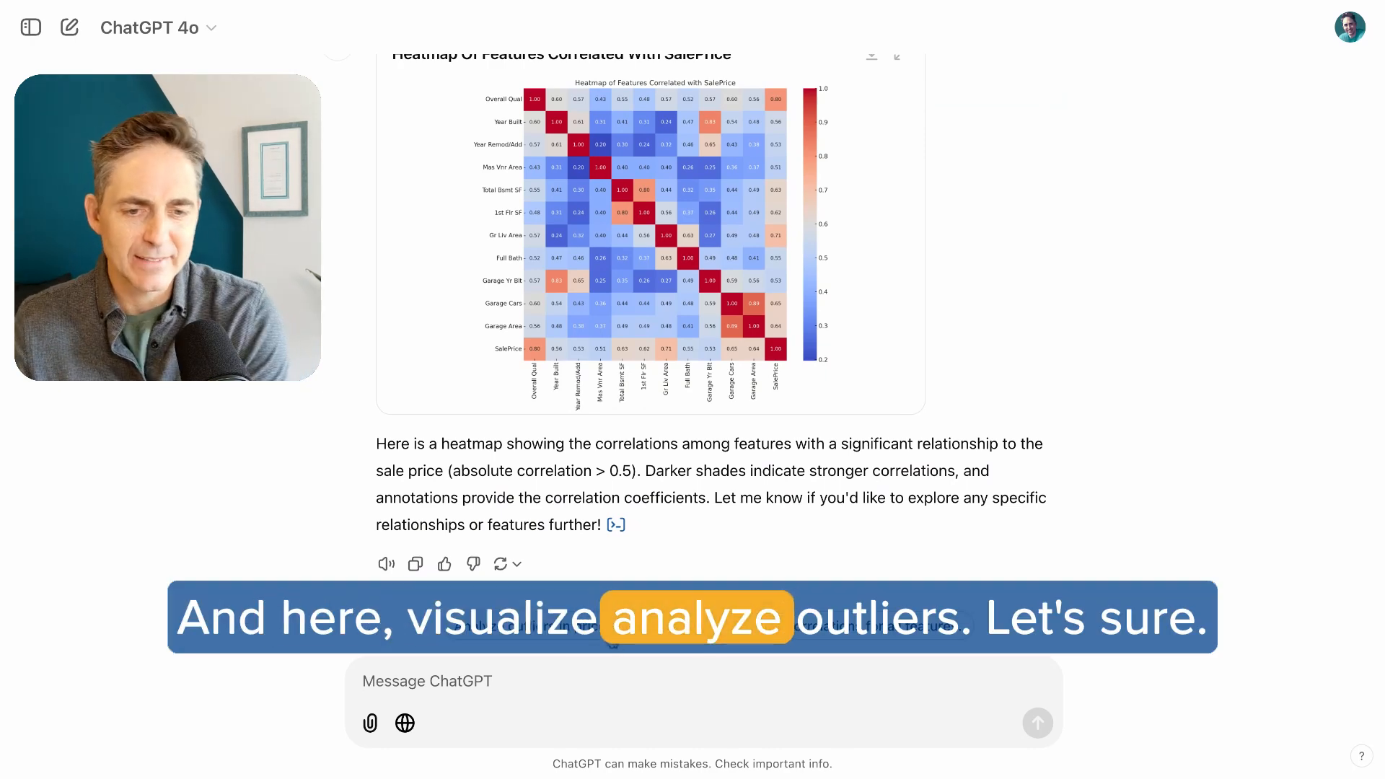
{"action": "left_click", "coordinate": [610, 634]}
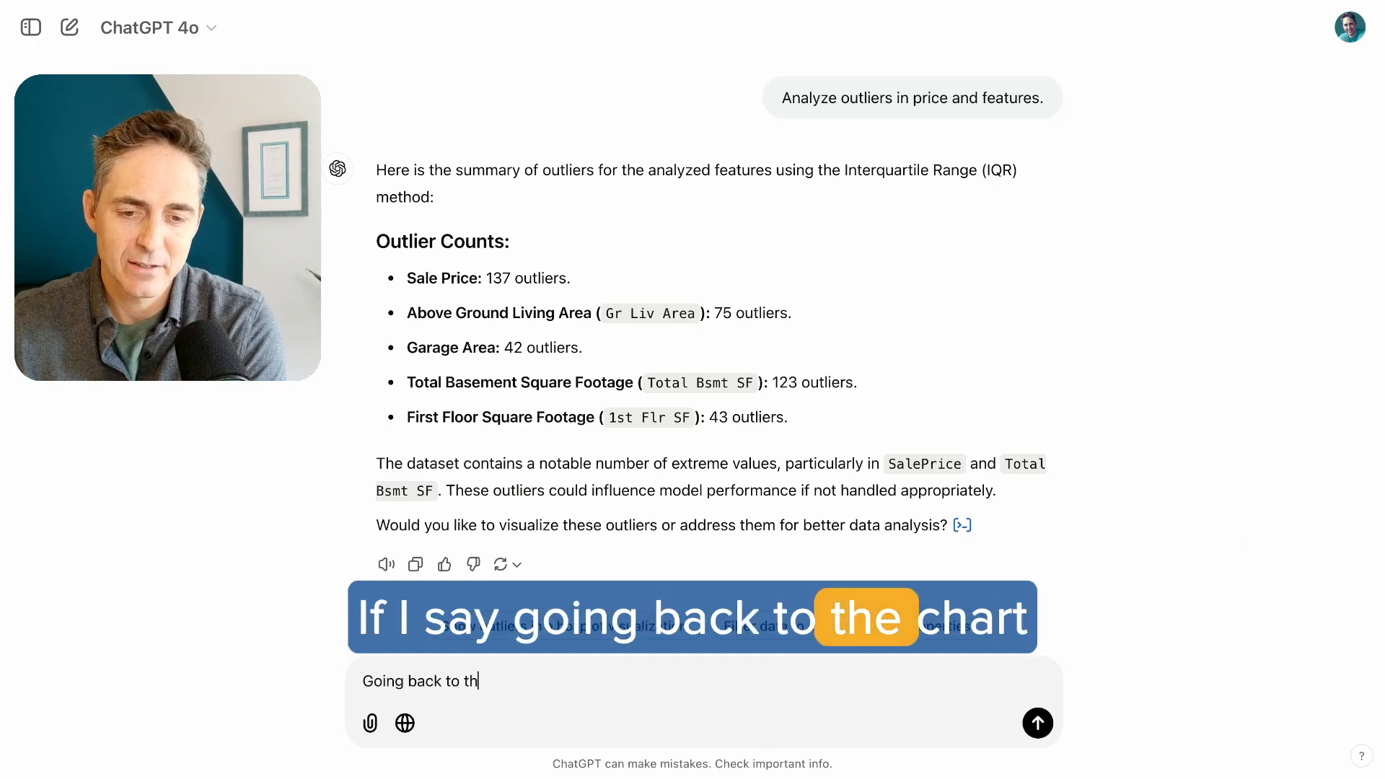
Send the prompt "Going back to the chart of sale price and square footage, can you build a linear regression model for that?"
{"action": "type", "text": "e chart of sl"}
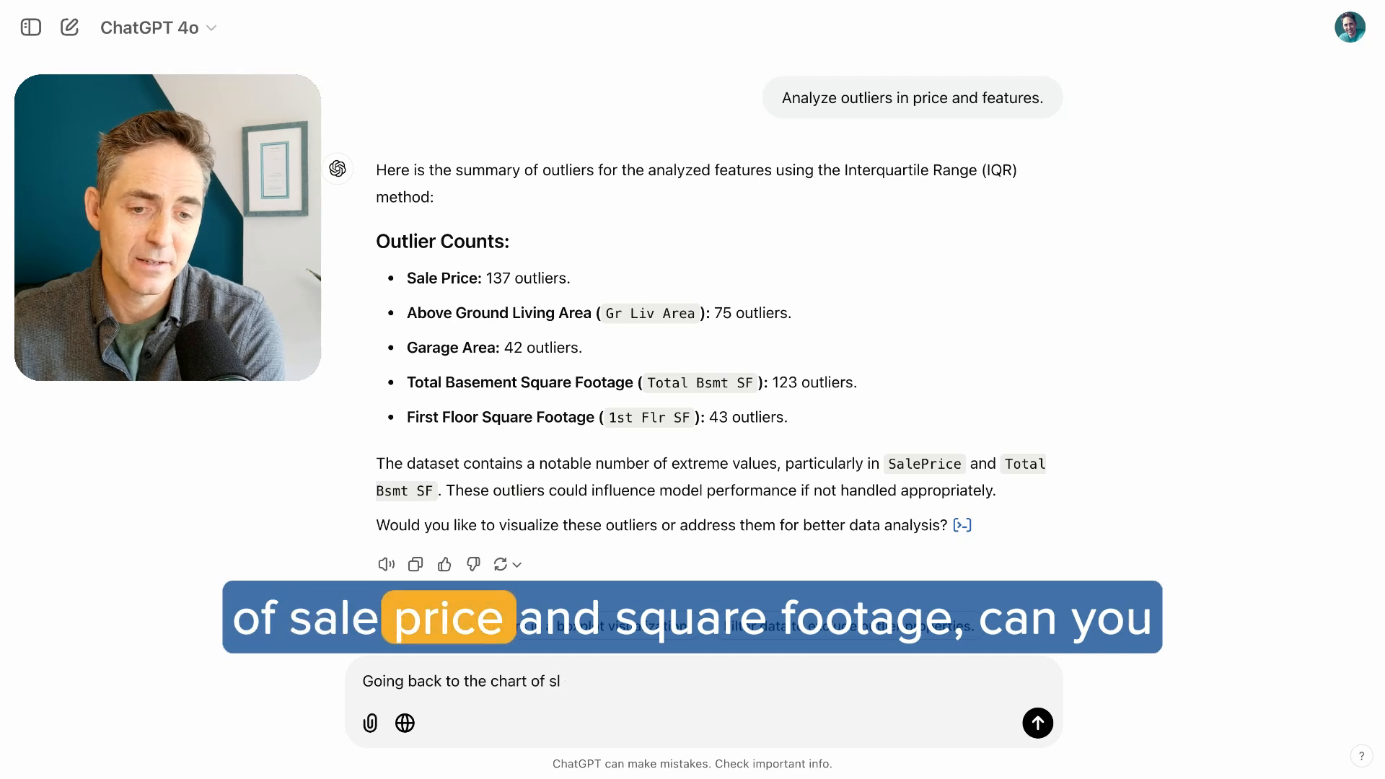
{"action": "type", "text": "ae price and squa"}
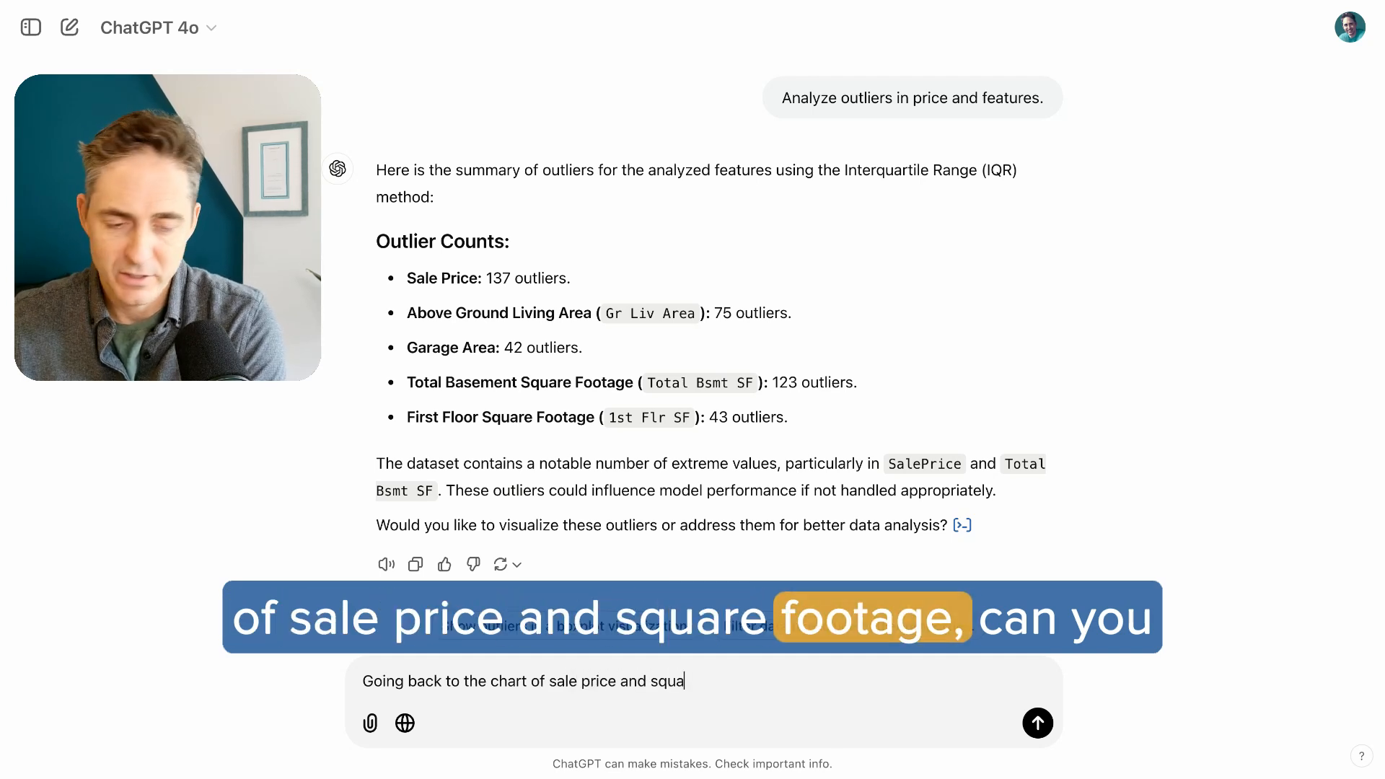
{"action": "type", "text": "re footage, "}
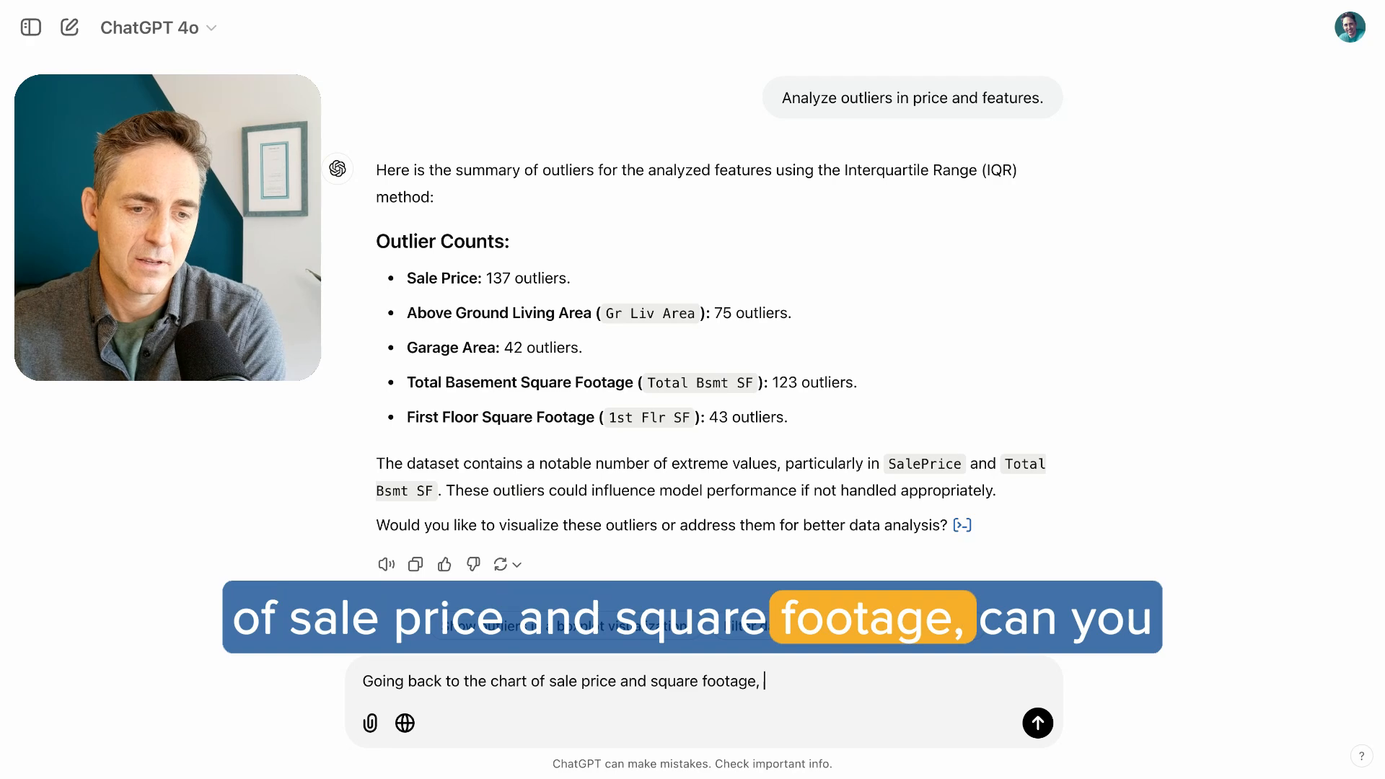
{"action": "type", "text": "can you buil"}
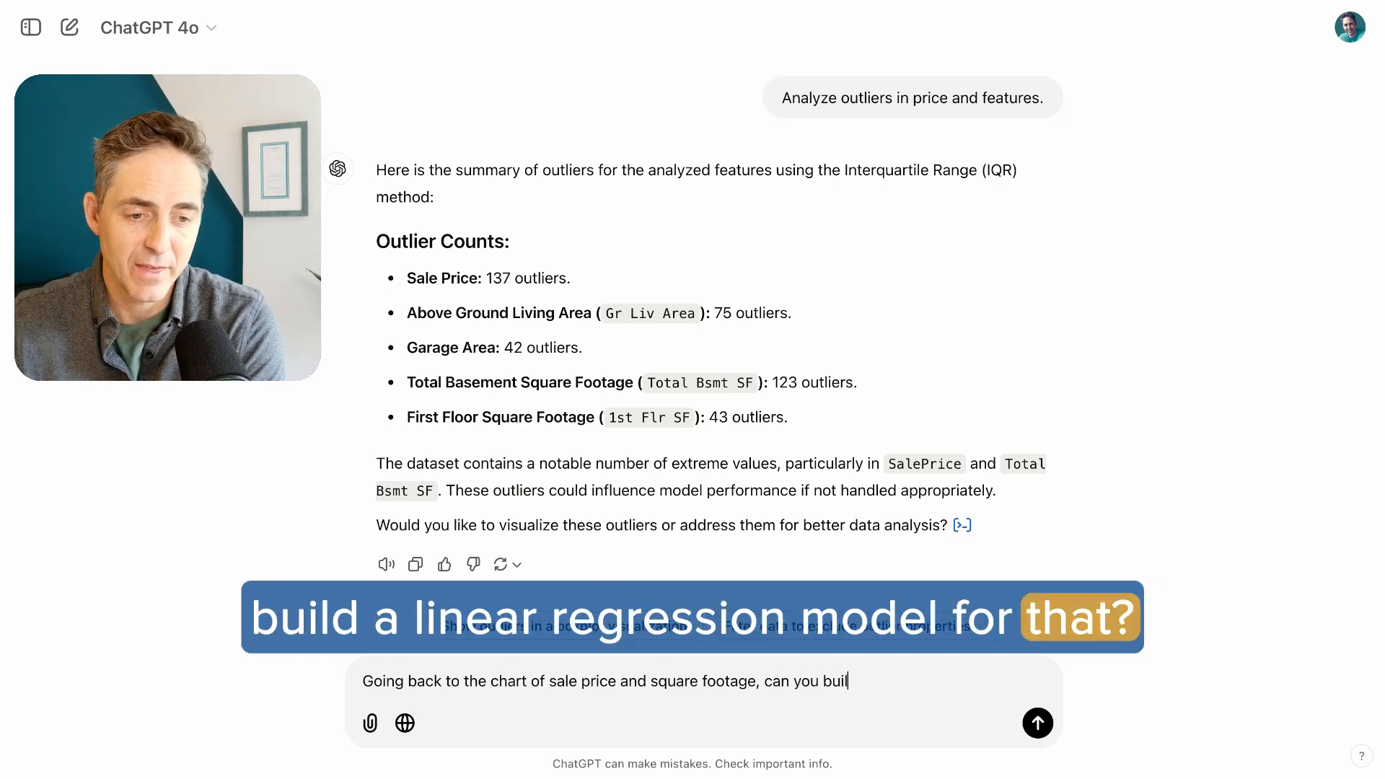
{"action": "type", "text": "d a linear regression"}
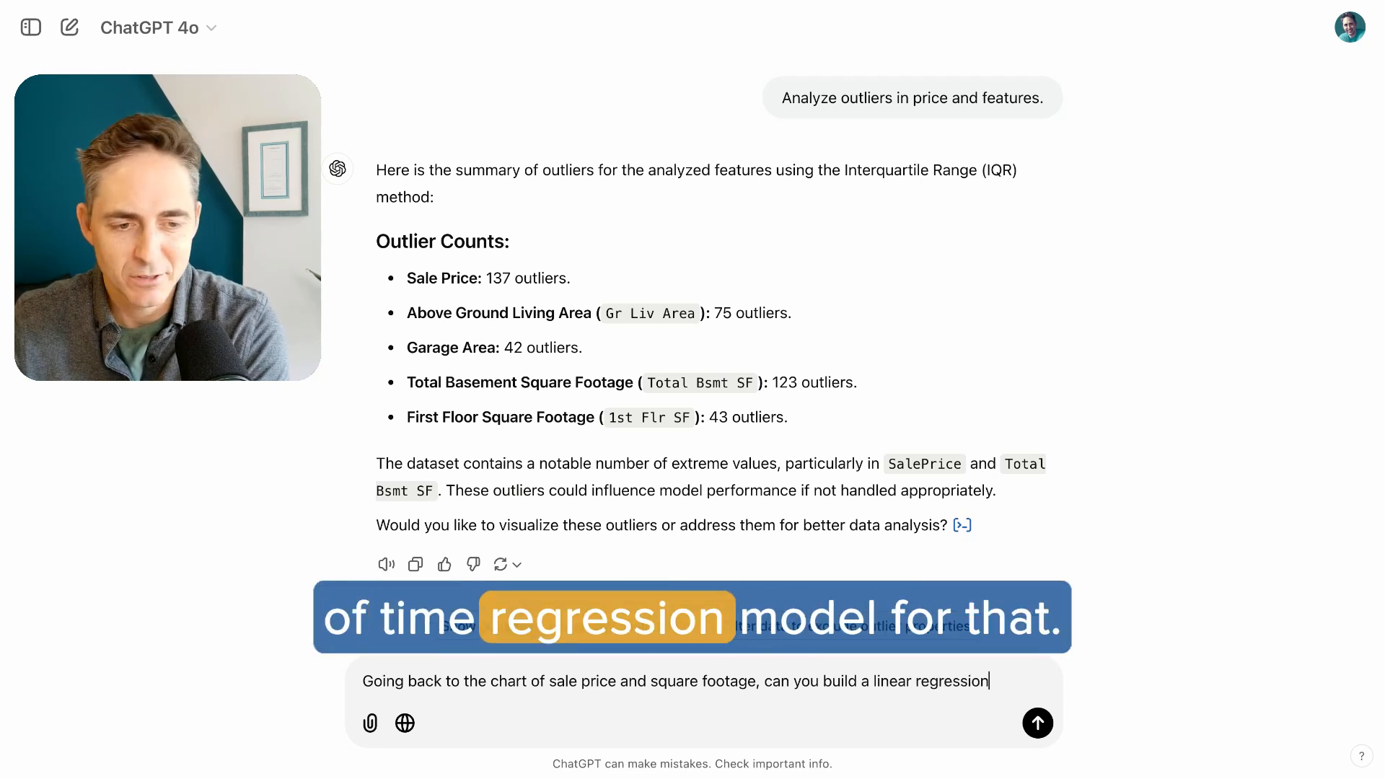
{"action": "type", "text": " model for that?"}
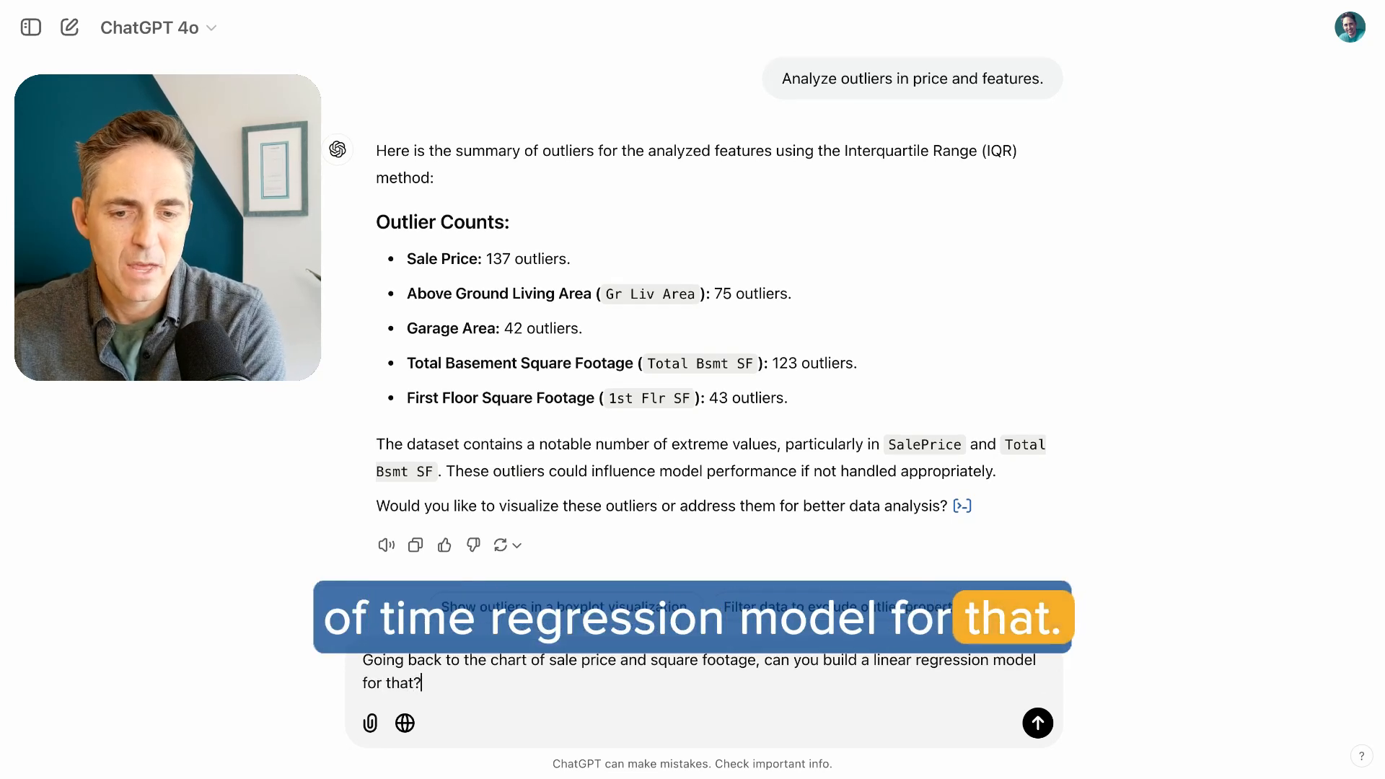
{"action": "key", "text": "Return"}
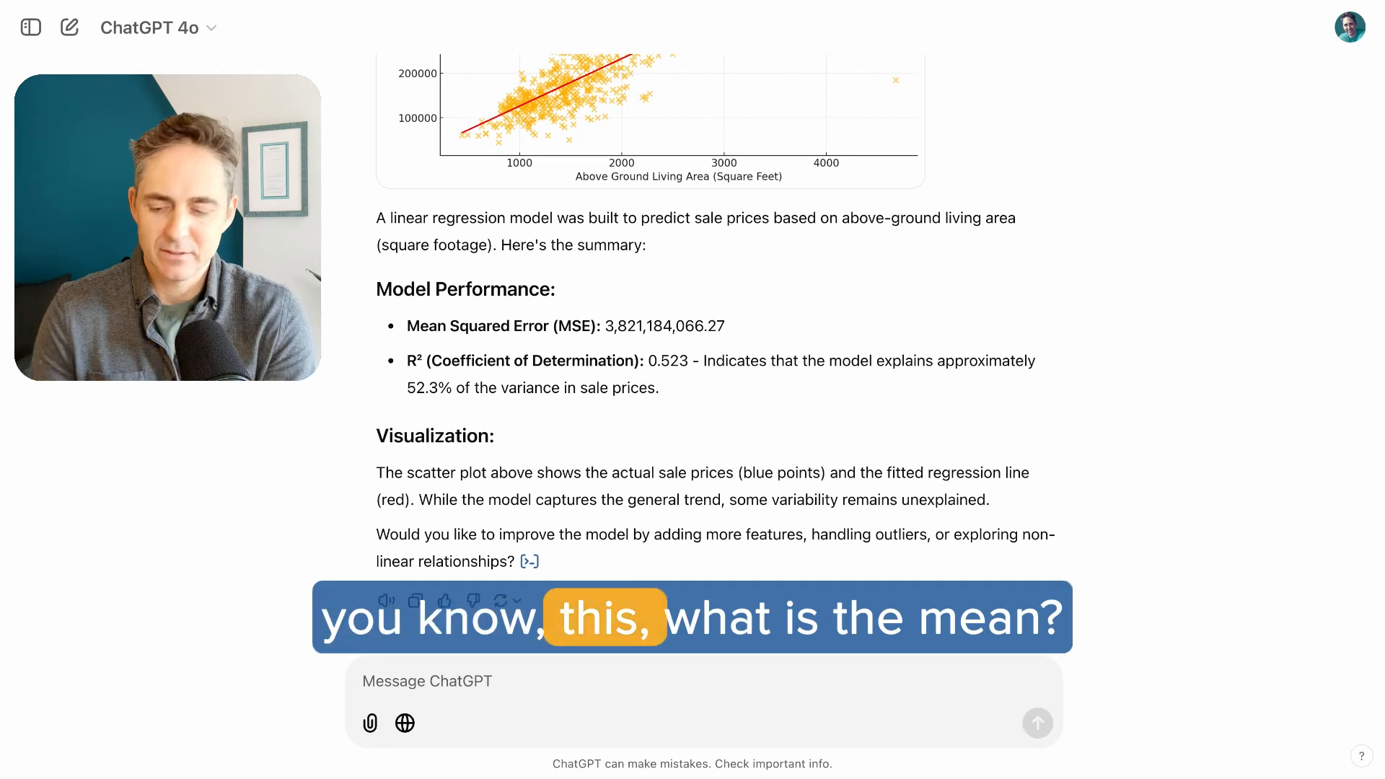
Send the prompt "What are the mean and median sale prices?"
{"action": "type", "text": "What is teh mea"}
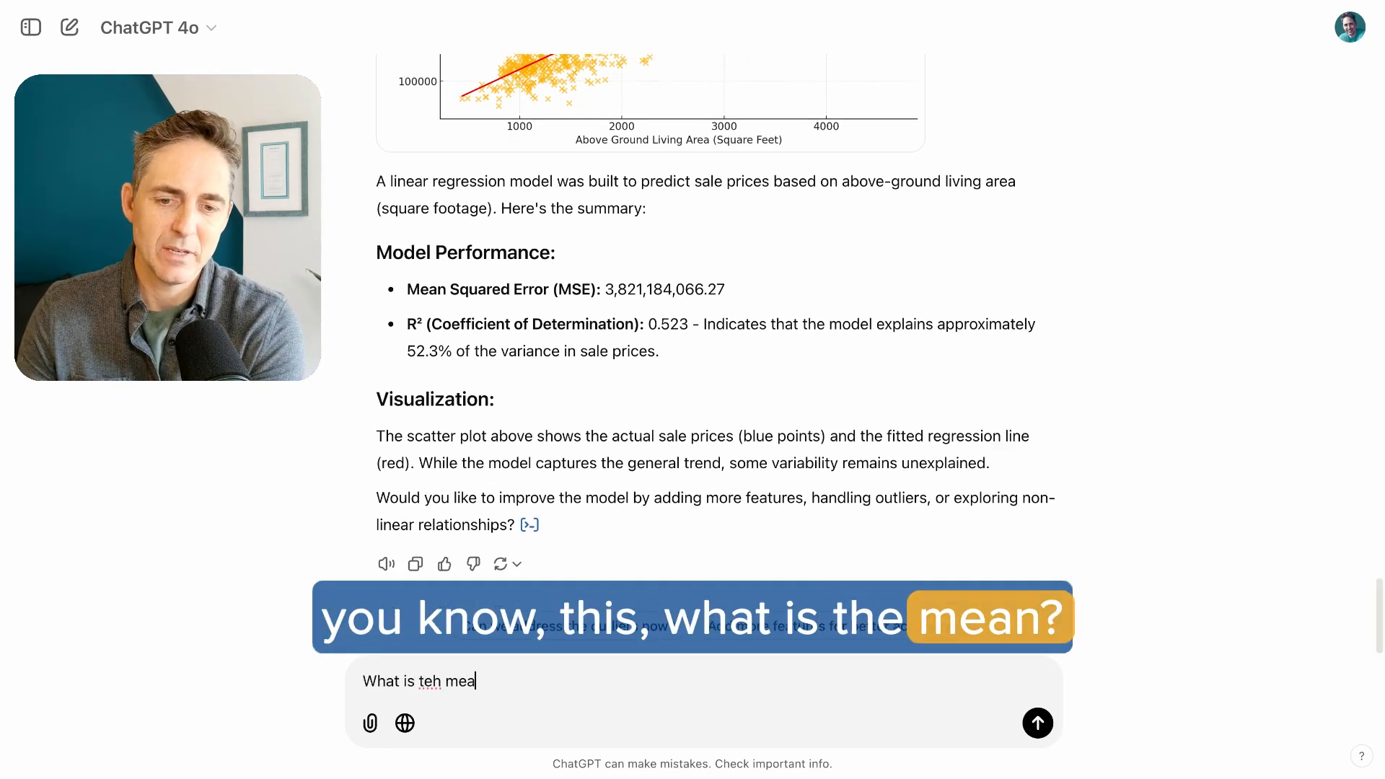
{"action": "key", "text": "BackSpace"}
{"action": "key", "text": "BackSpace"}
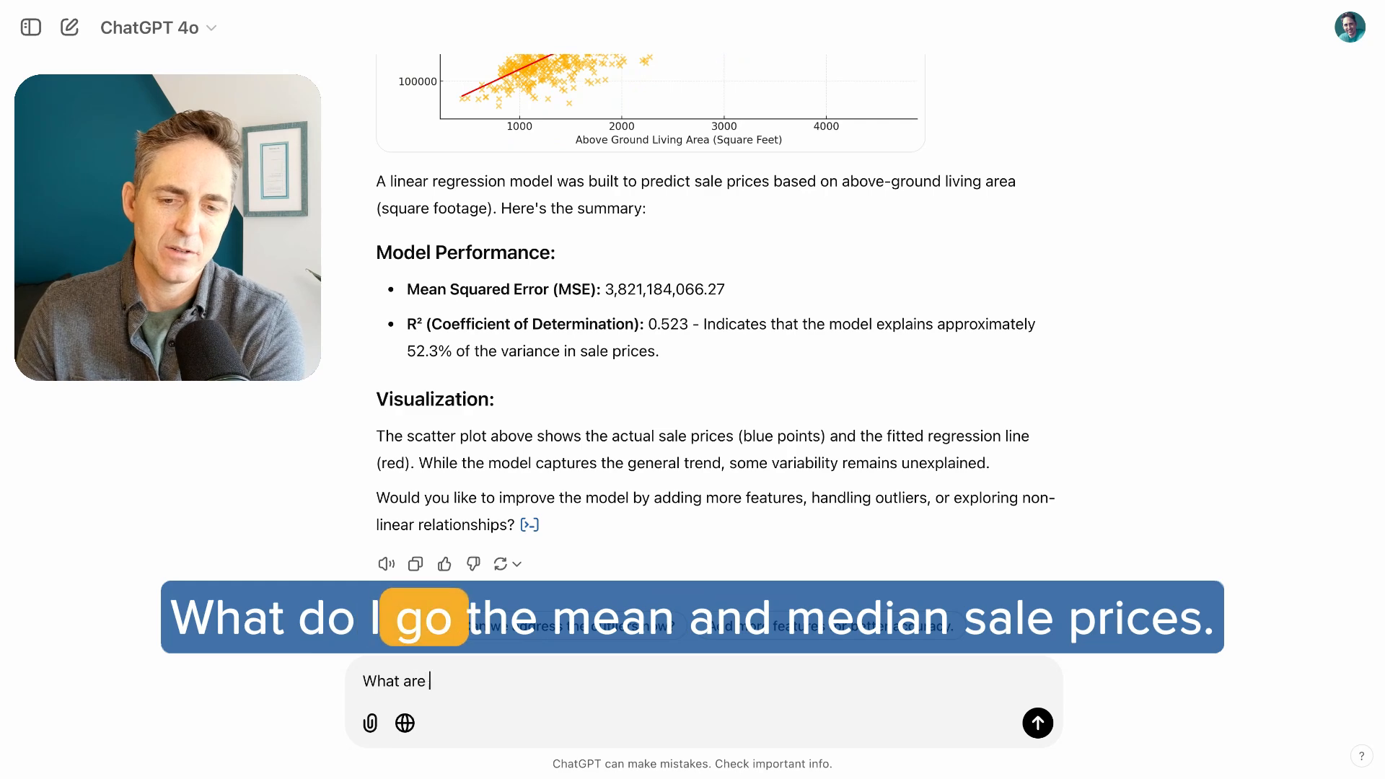
{"action": "type", "text": "edian sale prices?"}
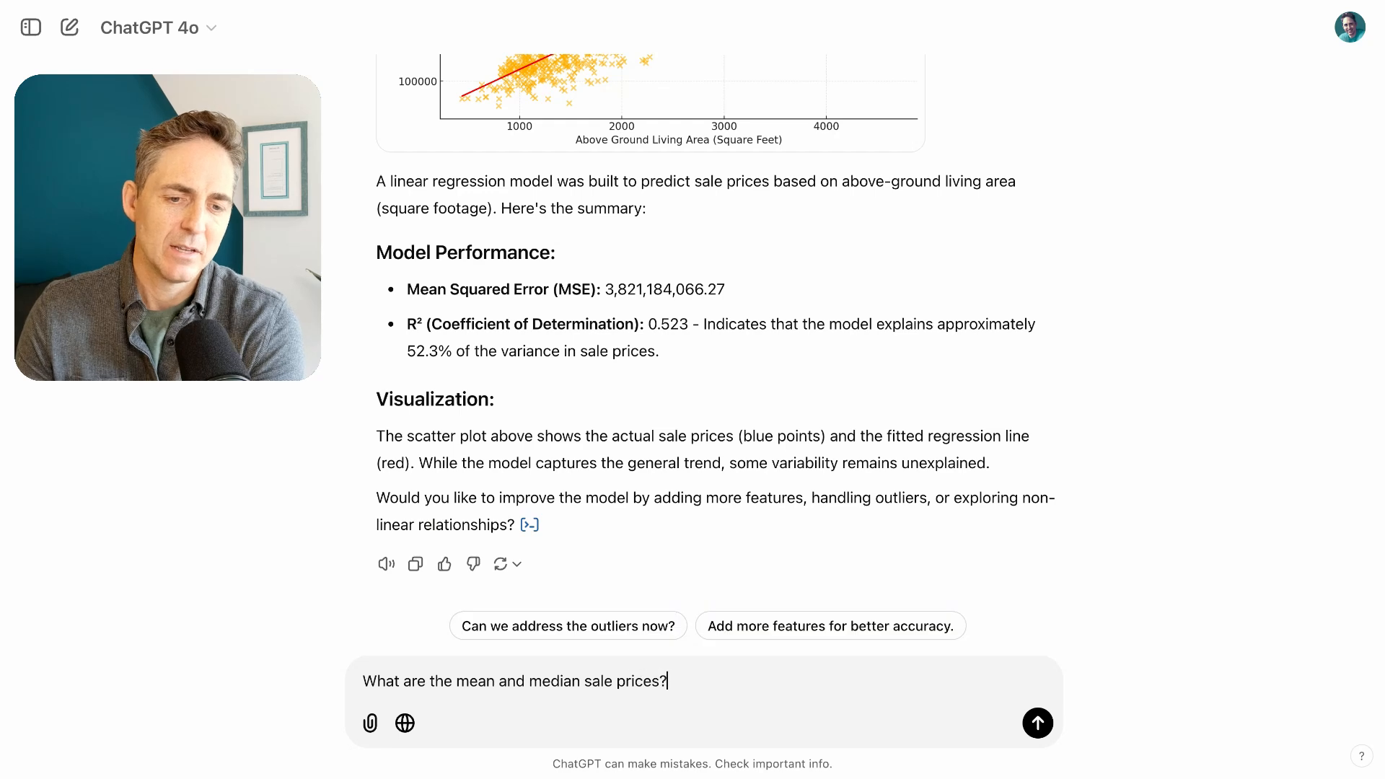
{"action": "key", "text": "Return"}
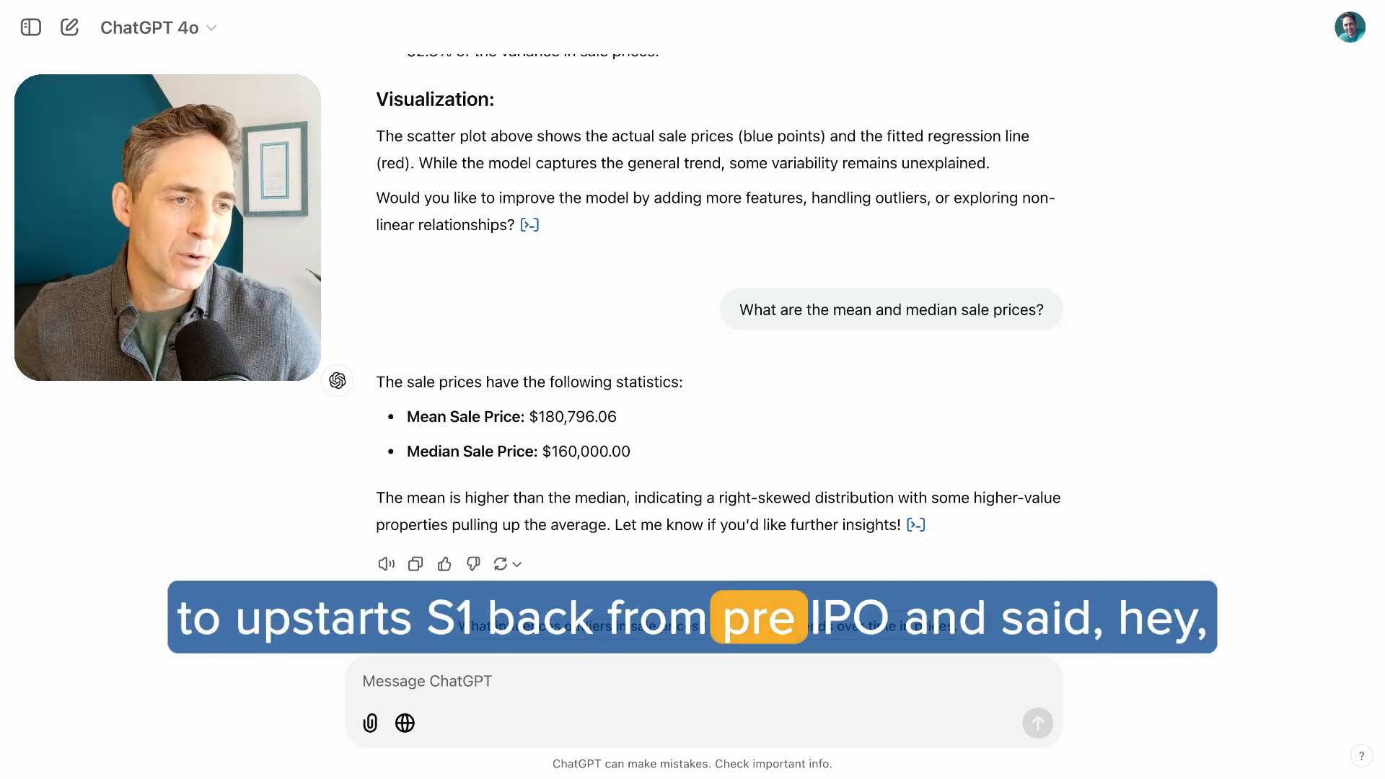
Attach the image of the Consolidated Statements of Operations Data to the chat and send it without any text
{"action": "left_click_drag", "start_coordinate": [1370, 433], "coordinate": [704, 461]}
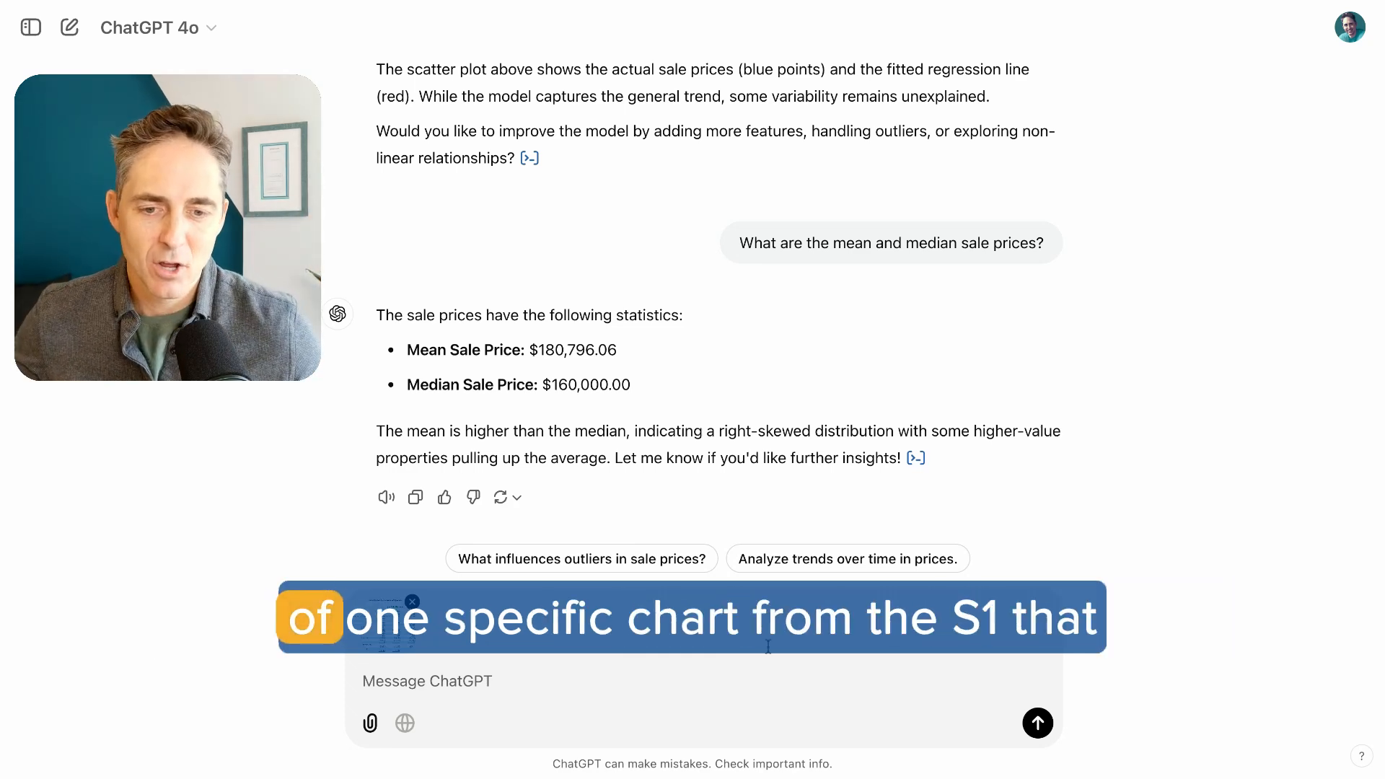
{"action": "key", "text": "Return"}
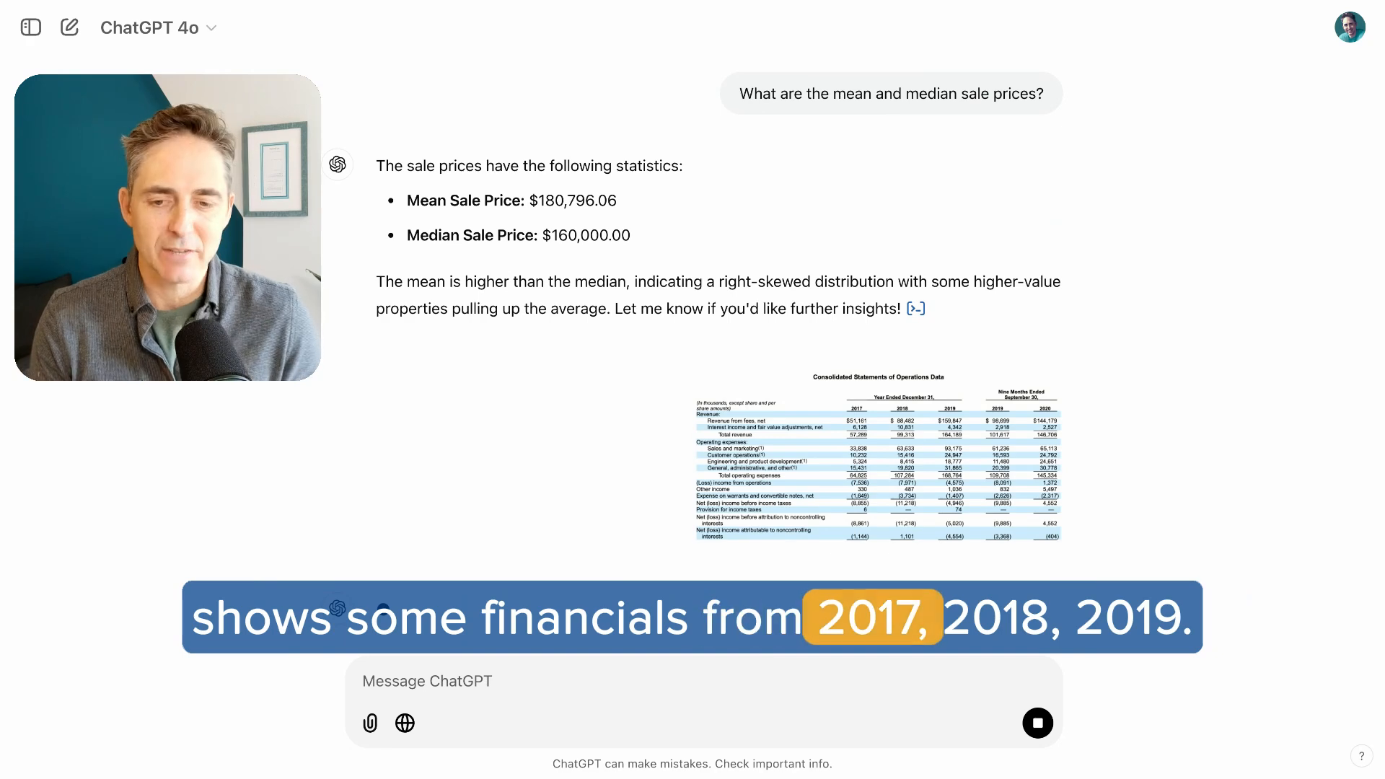
{"action": "type", "text": "Can"}
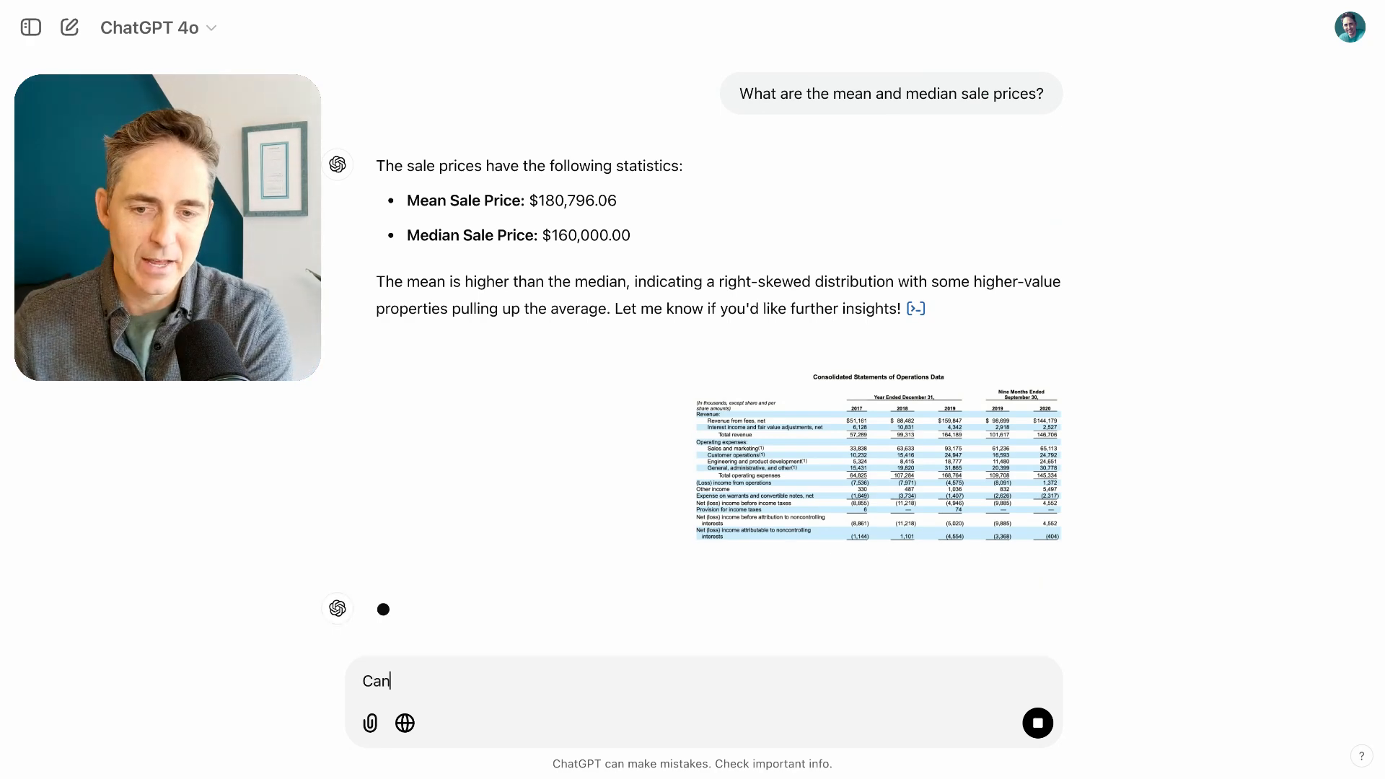
{"action": "type", "text": " you"}
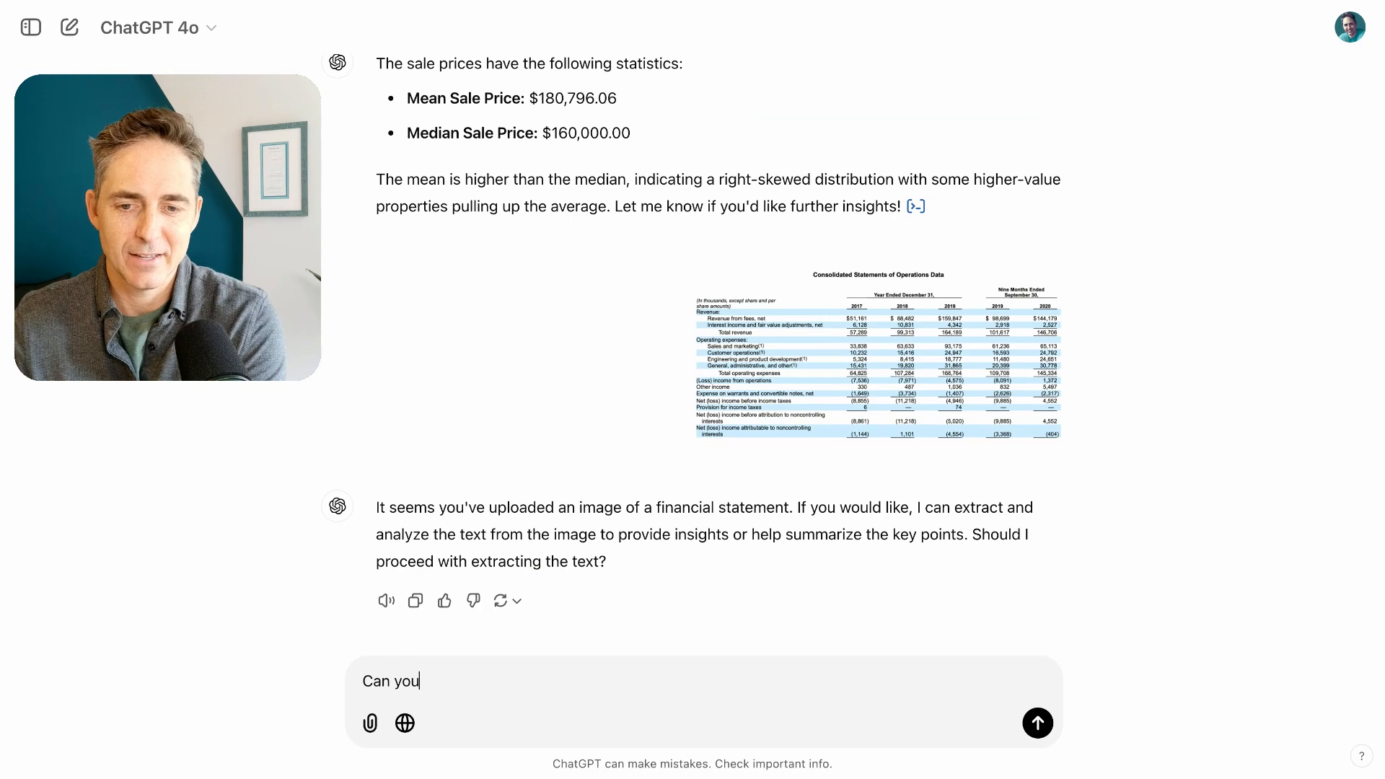
{"action": "key", "text": "BackSpace"}
{"action": "key", "text": "BackSpace"}
{"action": "key", "text": "BackSpace"}
{"action": "type", "text": "Y"}
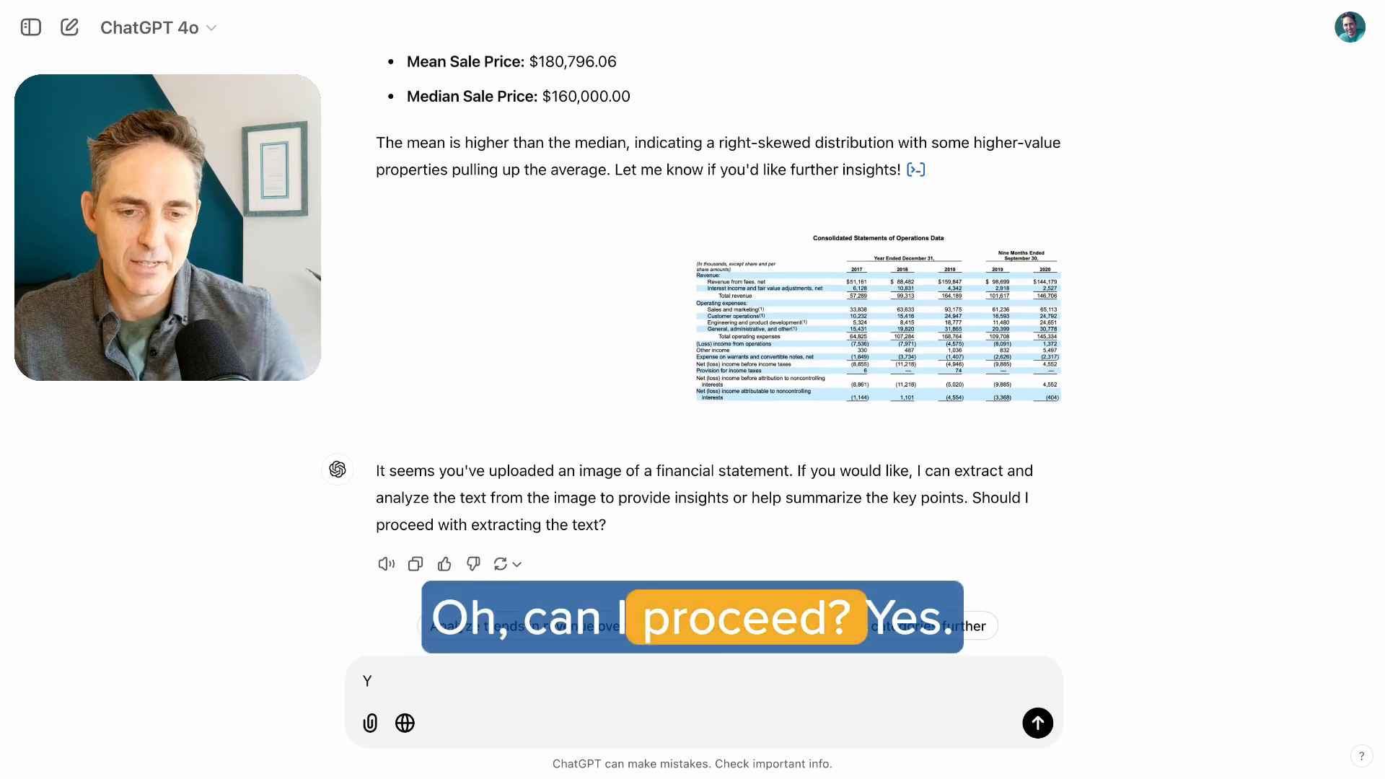
Submit the suggested follow-up about analyzing revenue trends below the reply to the uploaded financial statement
{"action": "left_click", "coordinate": [586, 627]}
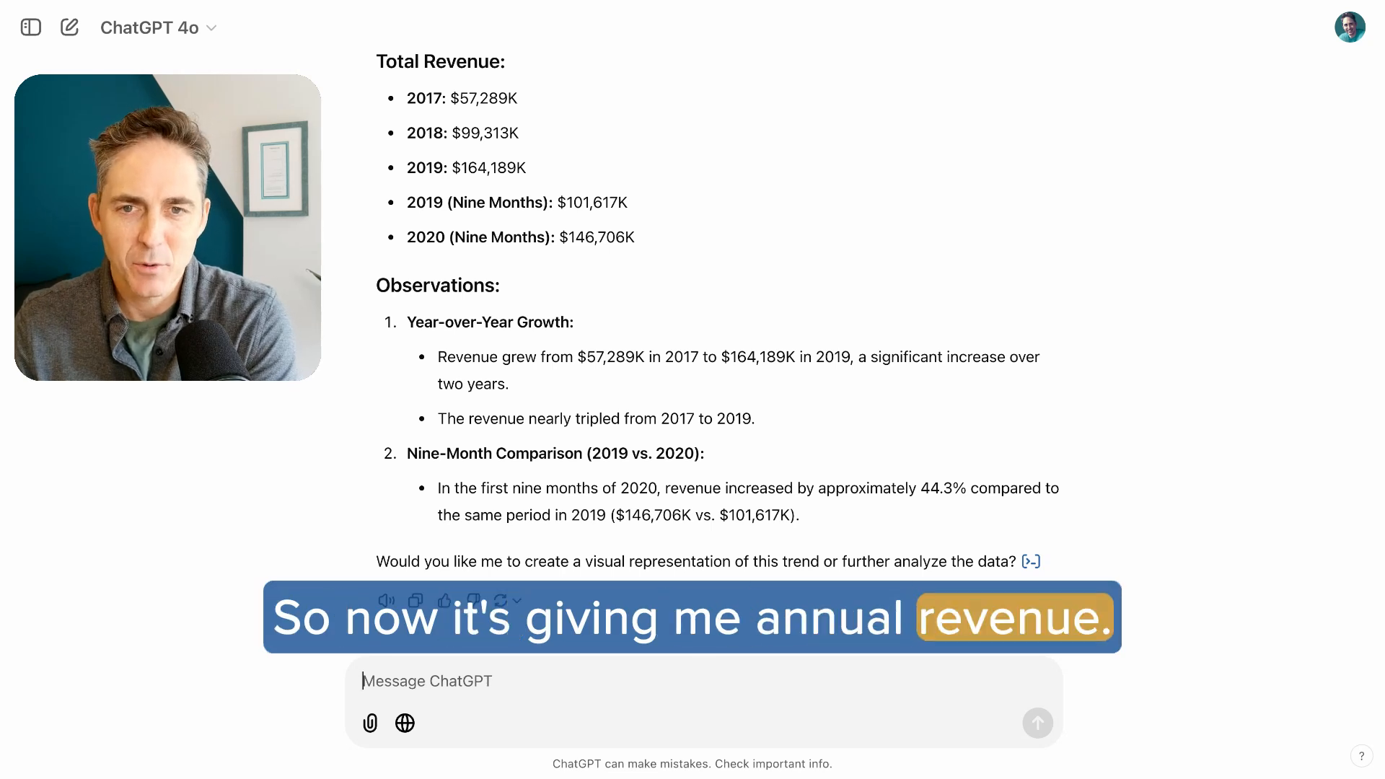
Send the prompt "Can you please plot revenue and total expense for me?"
{"action": "type", "text": "Can you please p"}
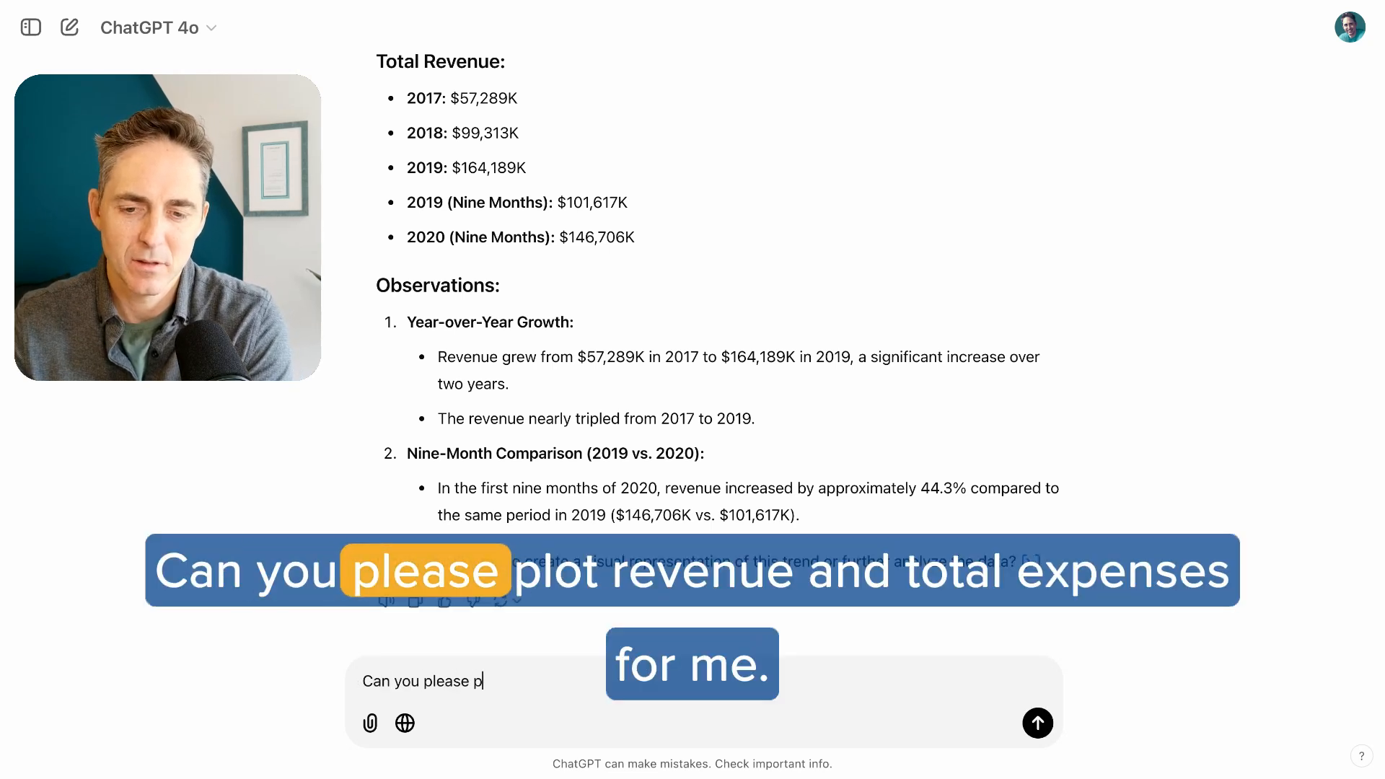
{"action": "type", "text": "lot "}
{"action": "type", "text": "reven"}
{"action": "key", "text": "BackSpace"}
{"action": "type", "text": "venue and total expe"}
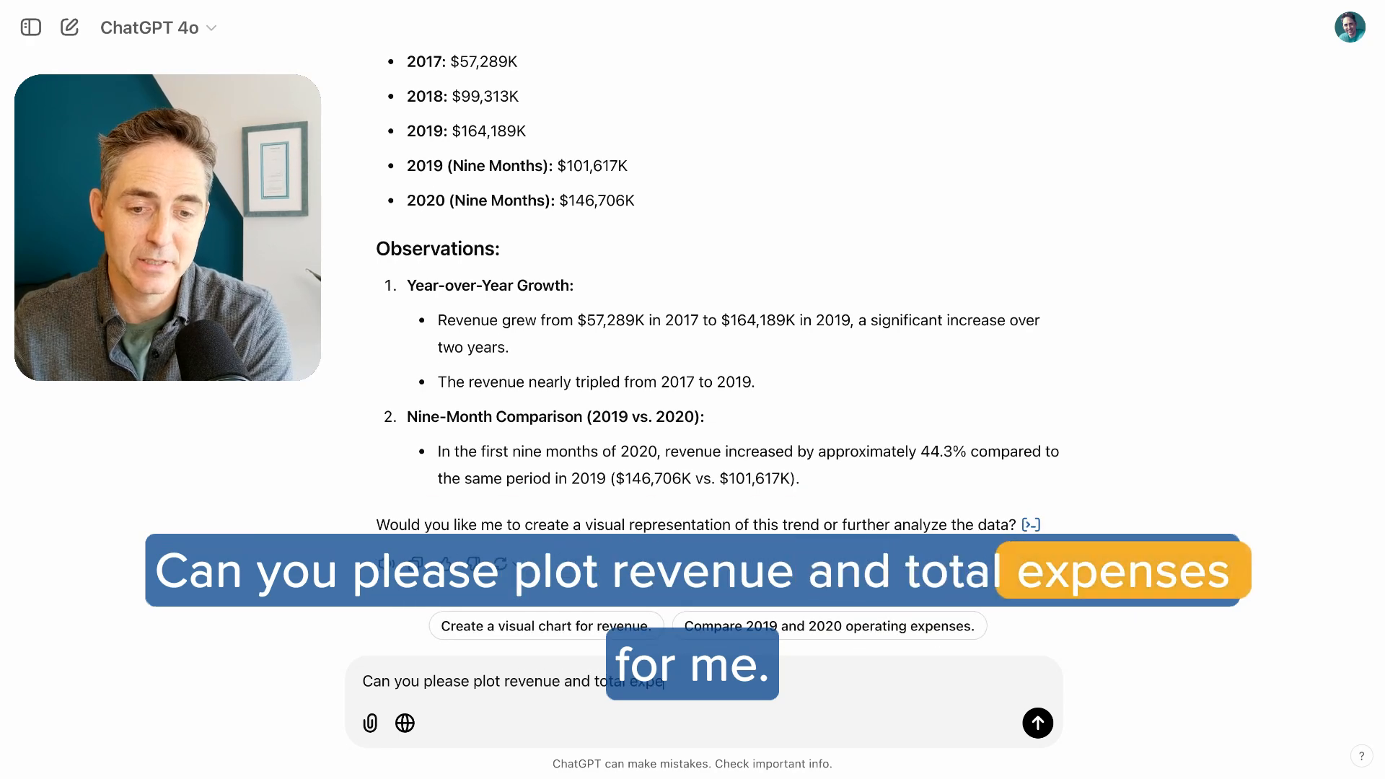
{"action": "type", "text": "nses for me?"}
{"action": "key", "text": "Return"}
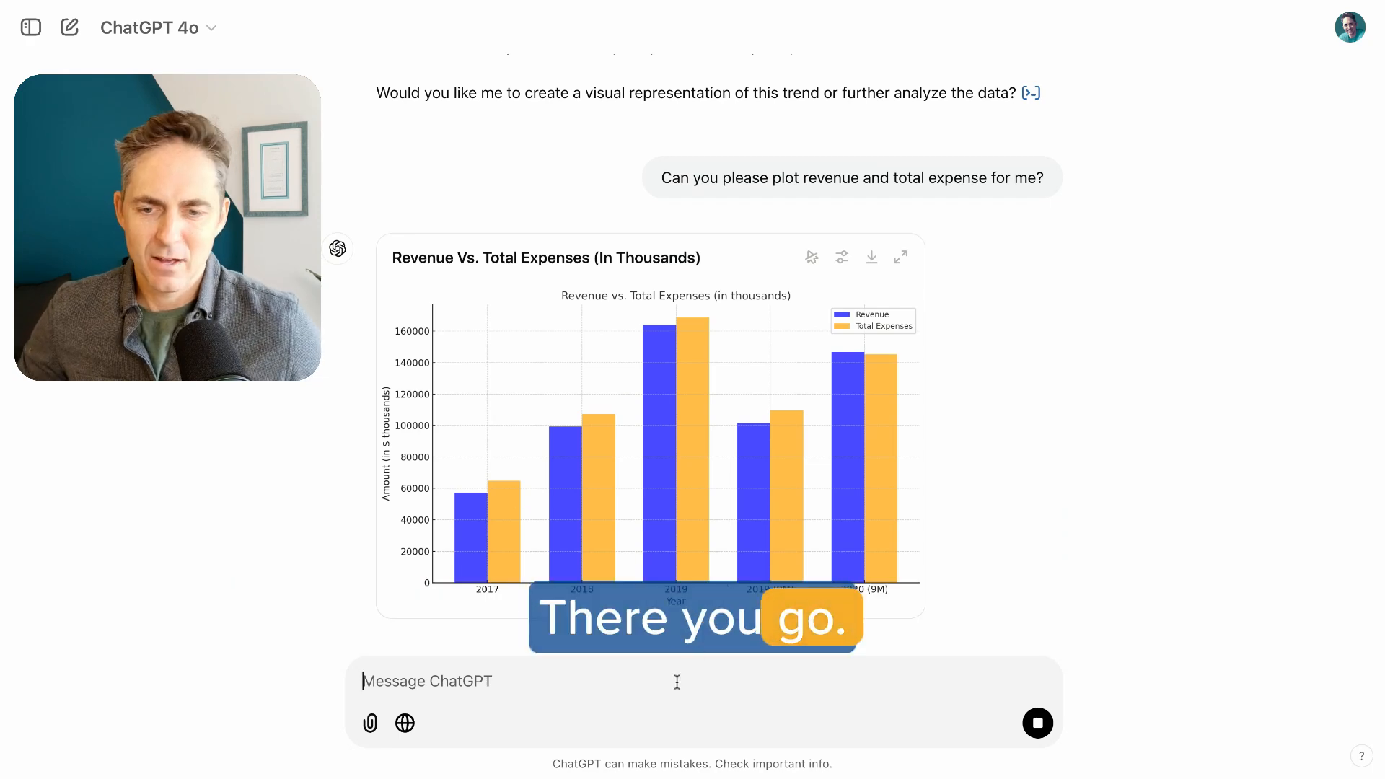
Write "Can you show me this in a line graph." as the next prompt for the revenue and expenses chart
{"action": "type", "text": "u show"}
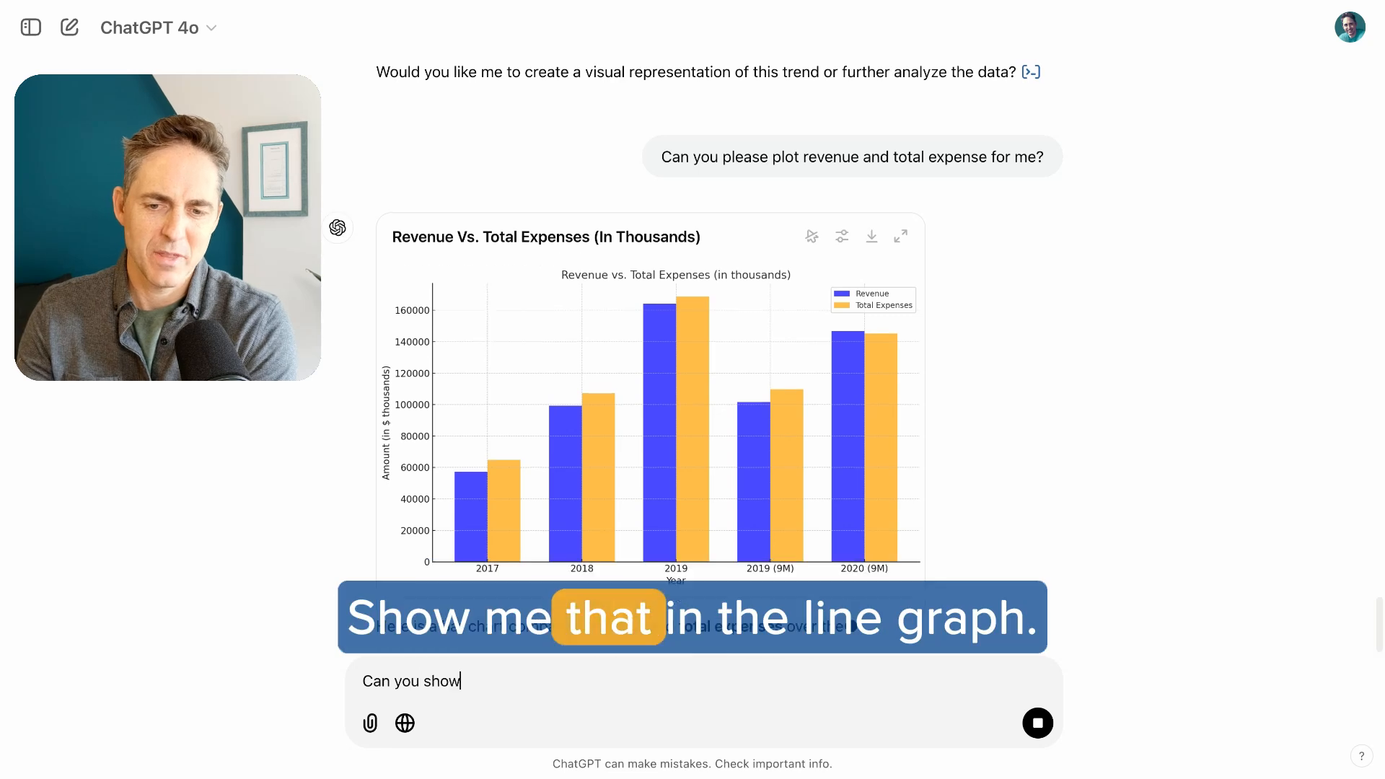
{"action": "type", "text": "e me"}
{"action": "key", "text": "BackSpace"}
{"action": "key", "text": "BackSpace"}
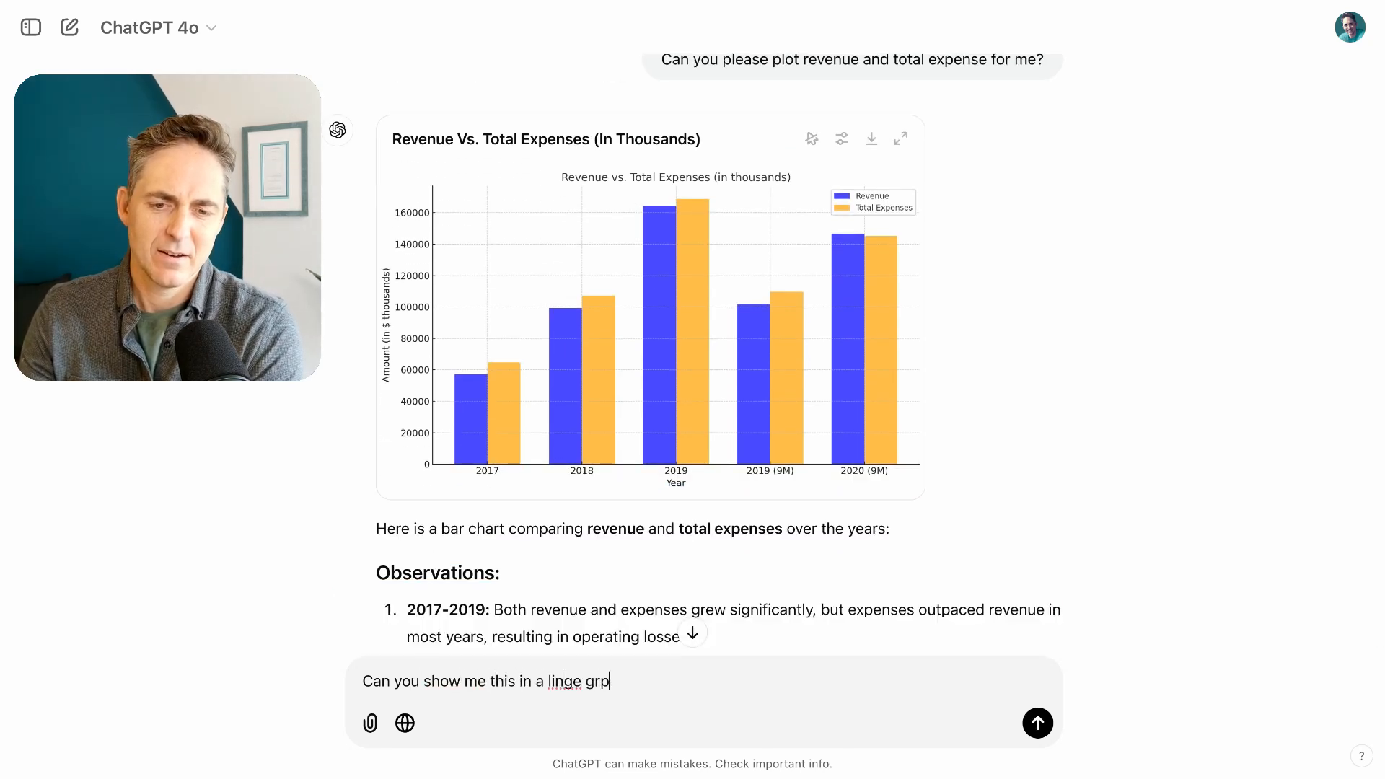
{"action": "key", "text": "BackSpace"}
{"action": "key", "text": "BackSpace"}
{"action": "type", "text": "e "}
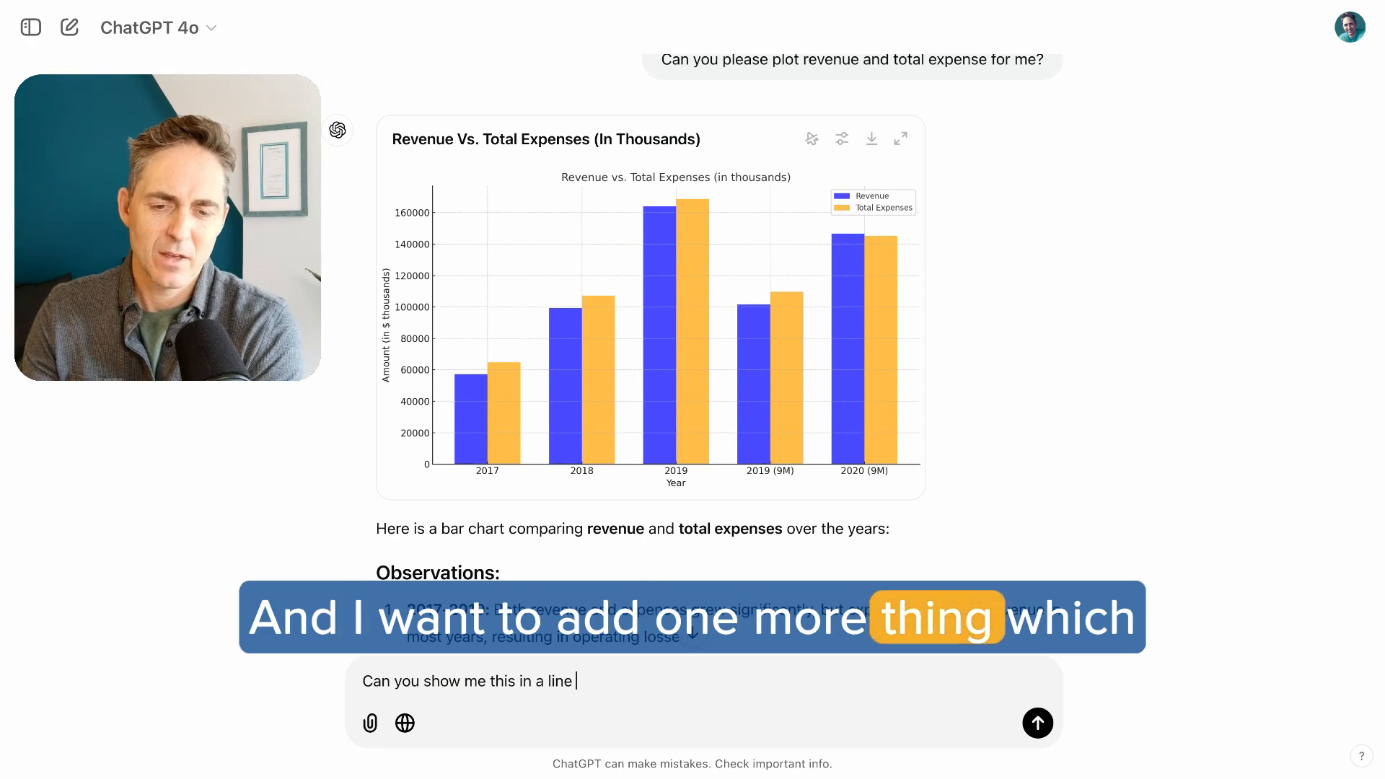
{"action": "type", "text": "graph."}
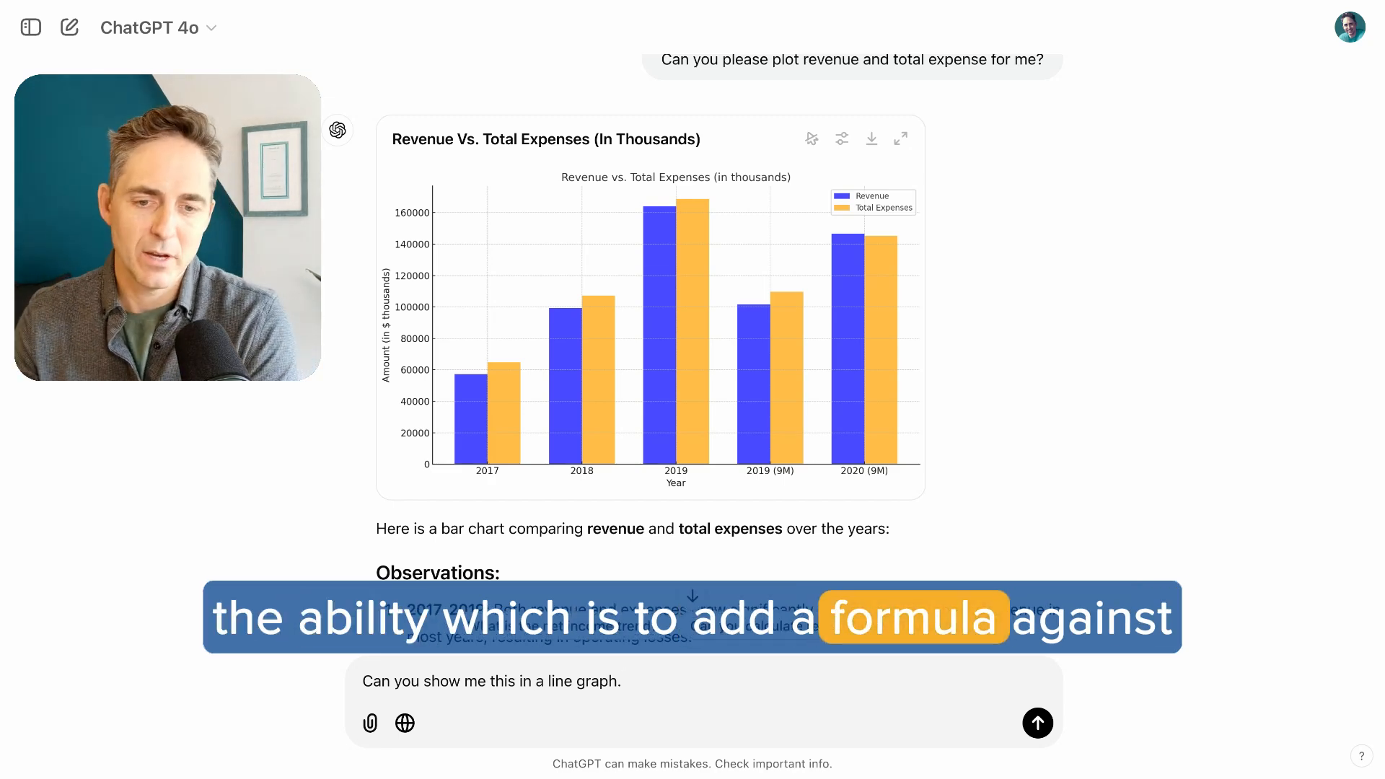
{"action": "type", "text": " And can yo uples"}
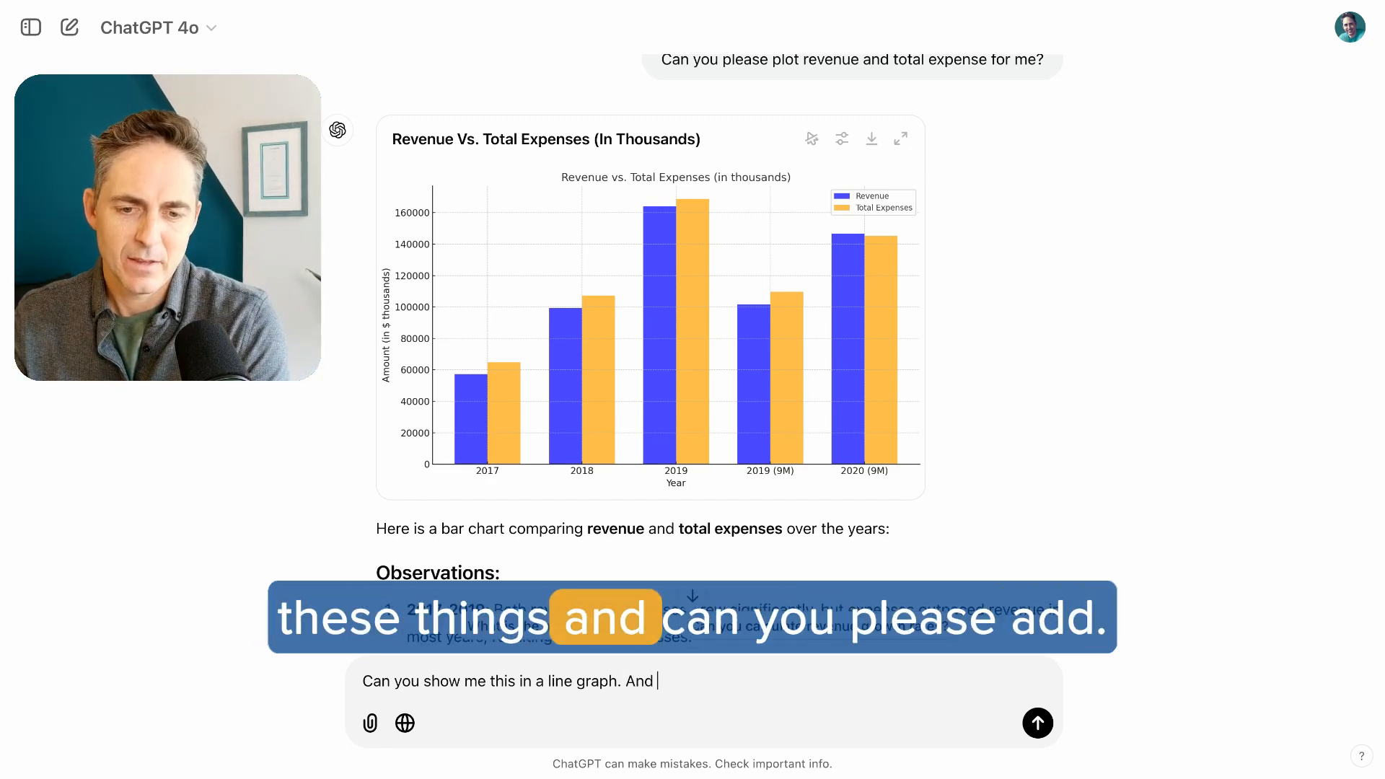
Add "And can you please add a ratio of expenses to revenue?" to the line graph prompt and send it
{"action": "key", "text": "BackSpace"}
{"action": "key", "text": "BackSpace"}
{"action": "key", "text": "BackSpace"}
{"action": "key", "text": "BackSpace"}
{"action": "key", "text": "BackSpace"}
{"action": "key", "text": "BackSpace"}
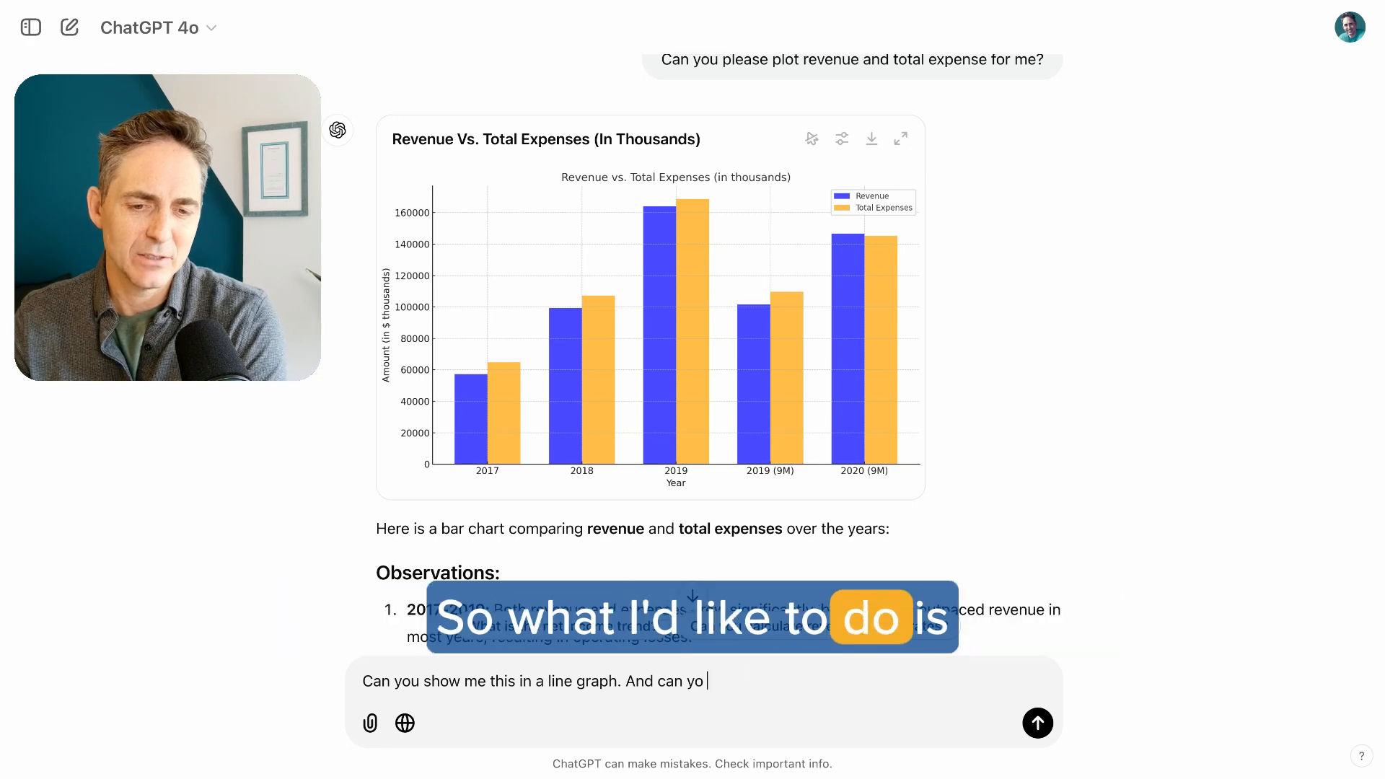
{"action": "type", "text": "u please add a"}
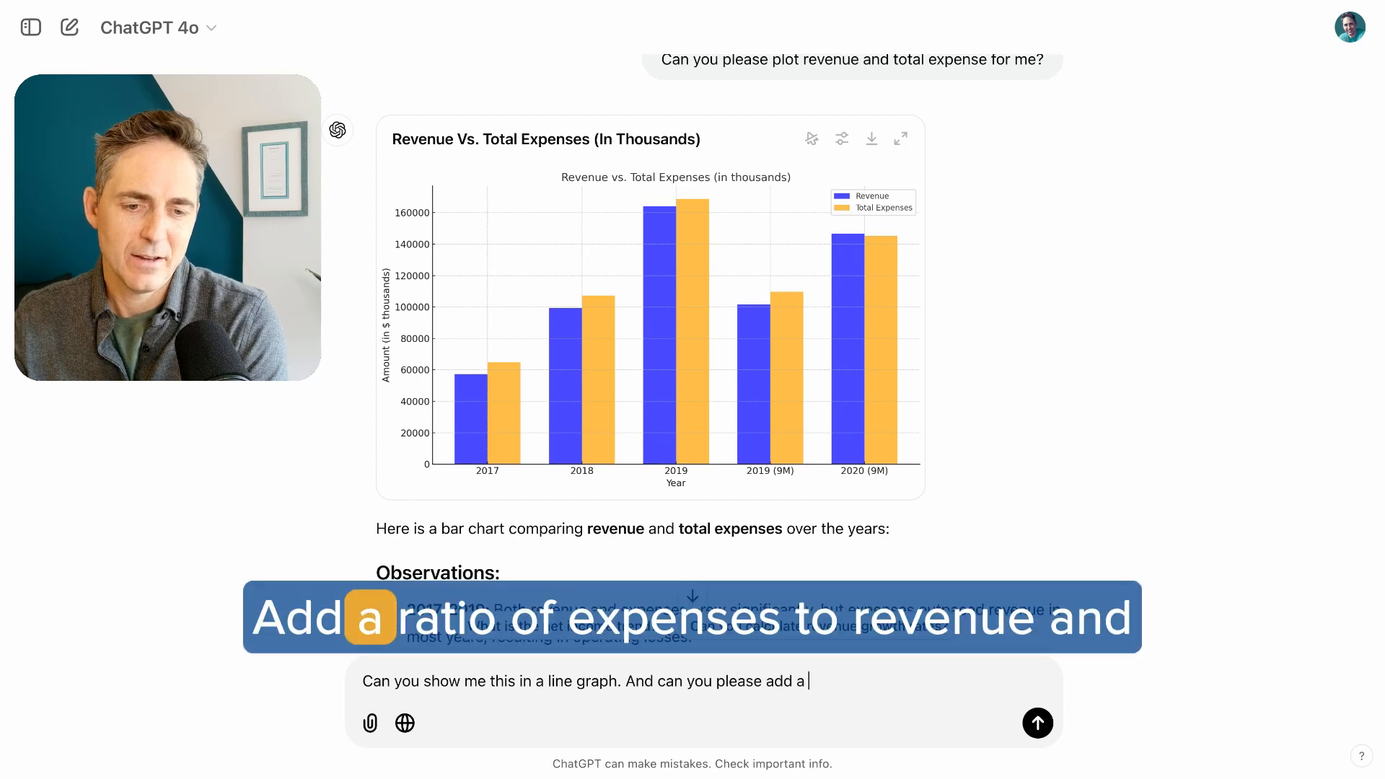
{"action": "type", "text": " ratio of expe"}
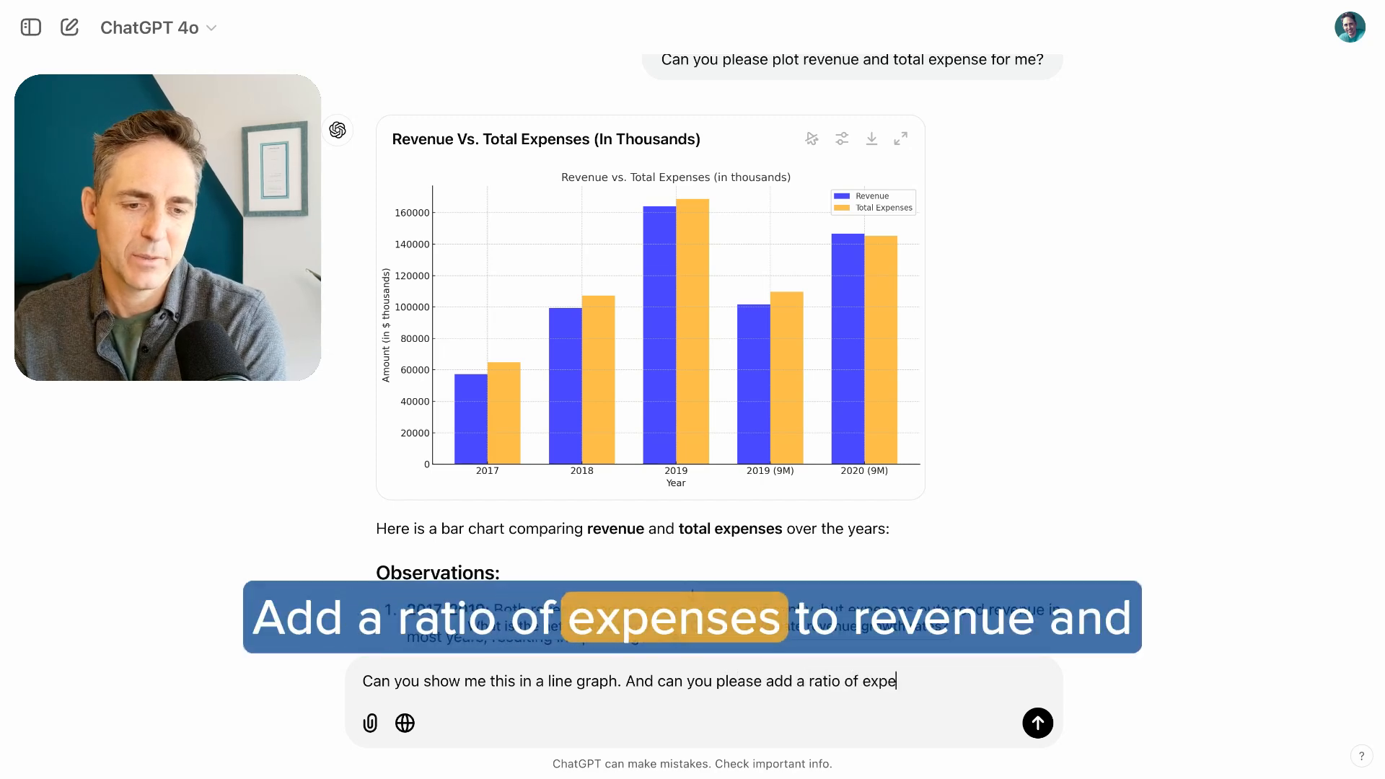
{"action": "type", "text": "nses t or"}
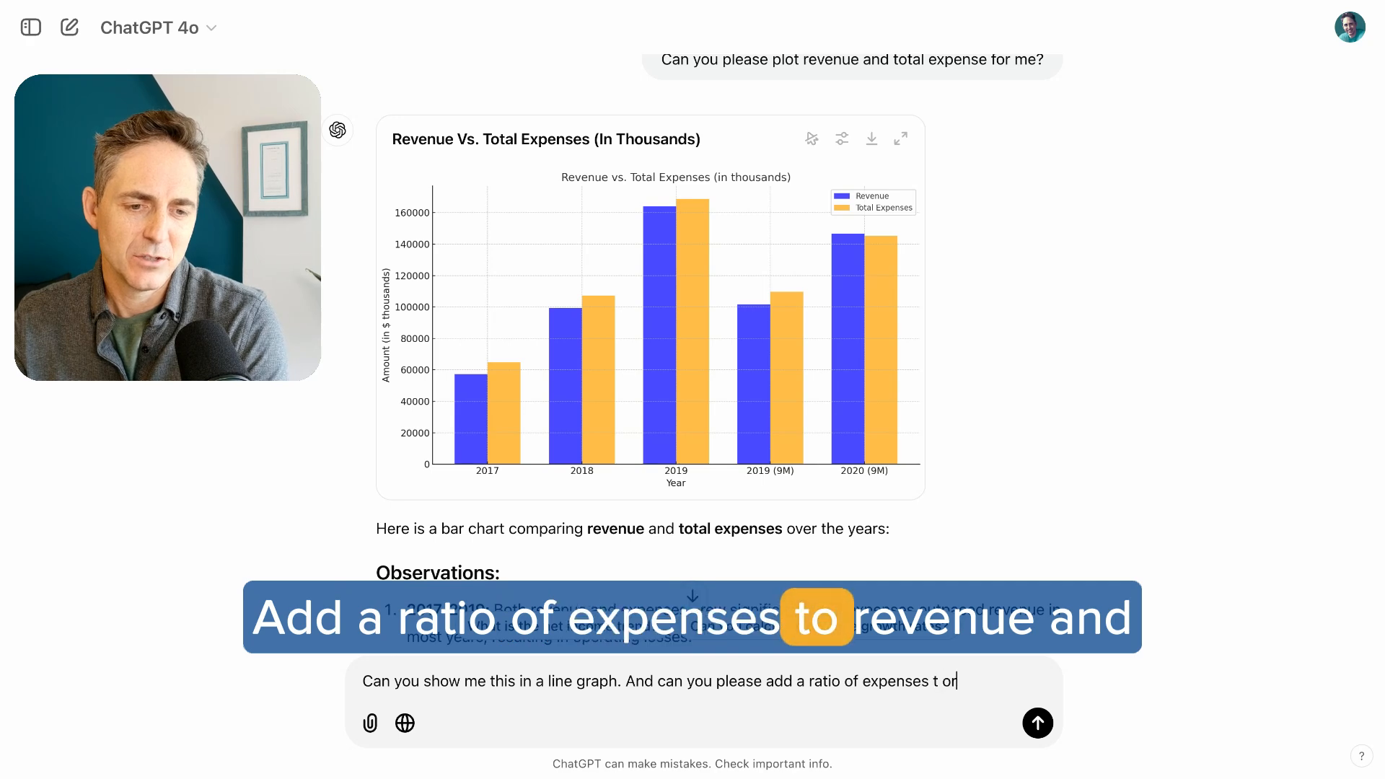
{"action": "type", "text": "eve"}
{"action": "key", "text": "BackSpace"}
{"action": "key", "text": "BackSpace"}
{"action": "type", "text": "o revenue"}
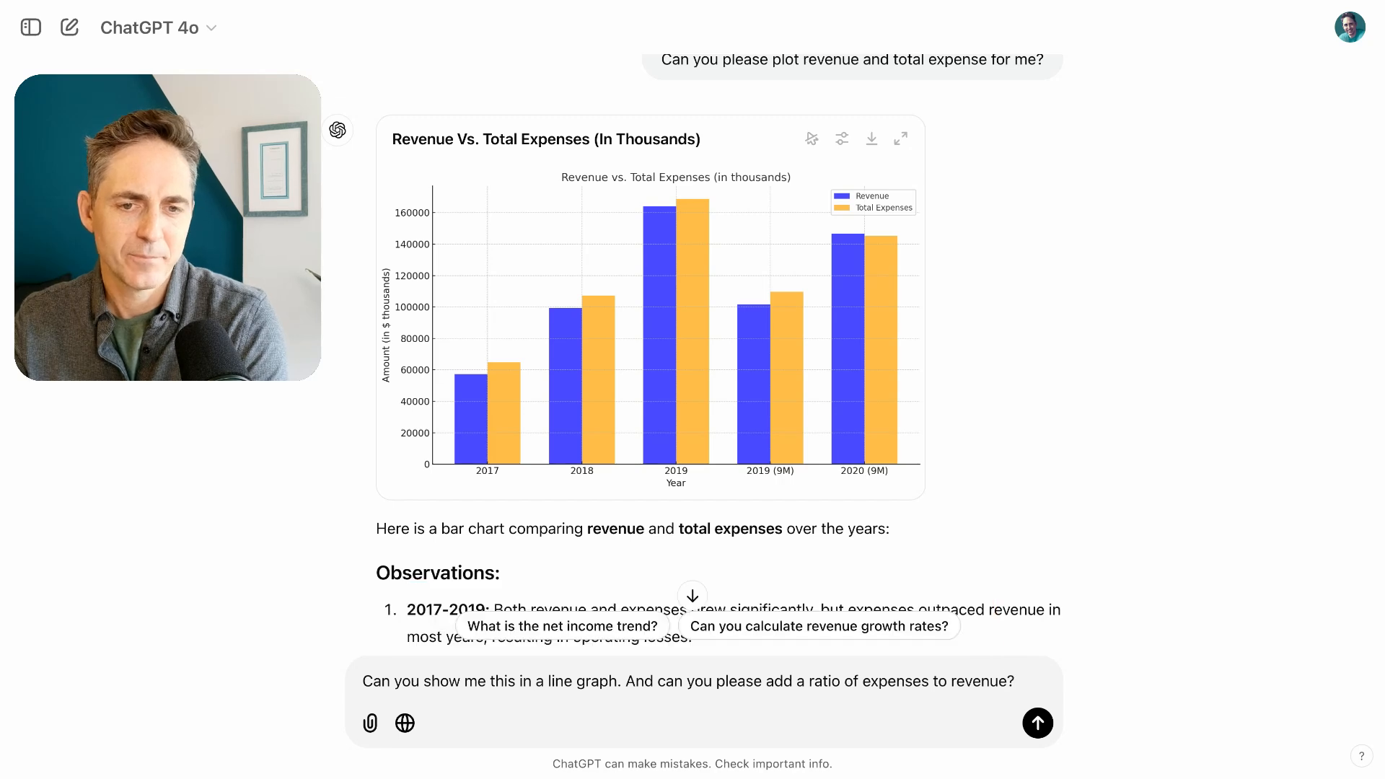
{"action": "key", "text": "Return"}
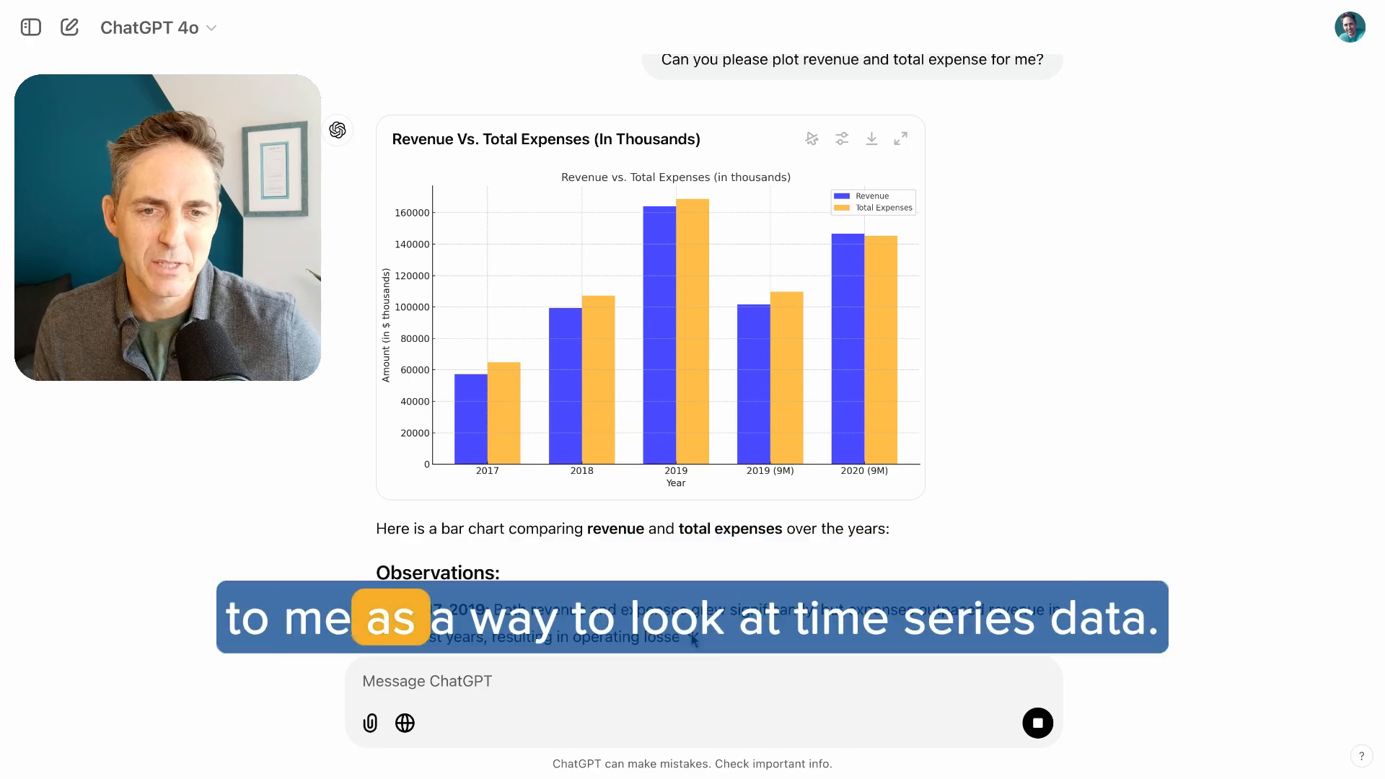
Send the prompt "Can you plot the expense ratio on a different axis?"
{"action": "scroll", "coordinate": [731, 498], "scroll_direction": "down", "scroll_amount": 5}
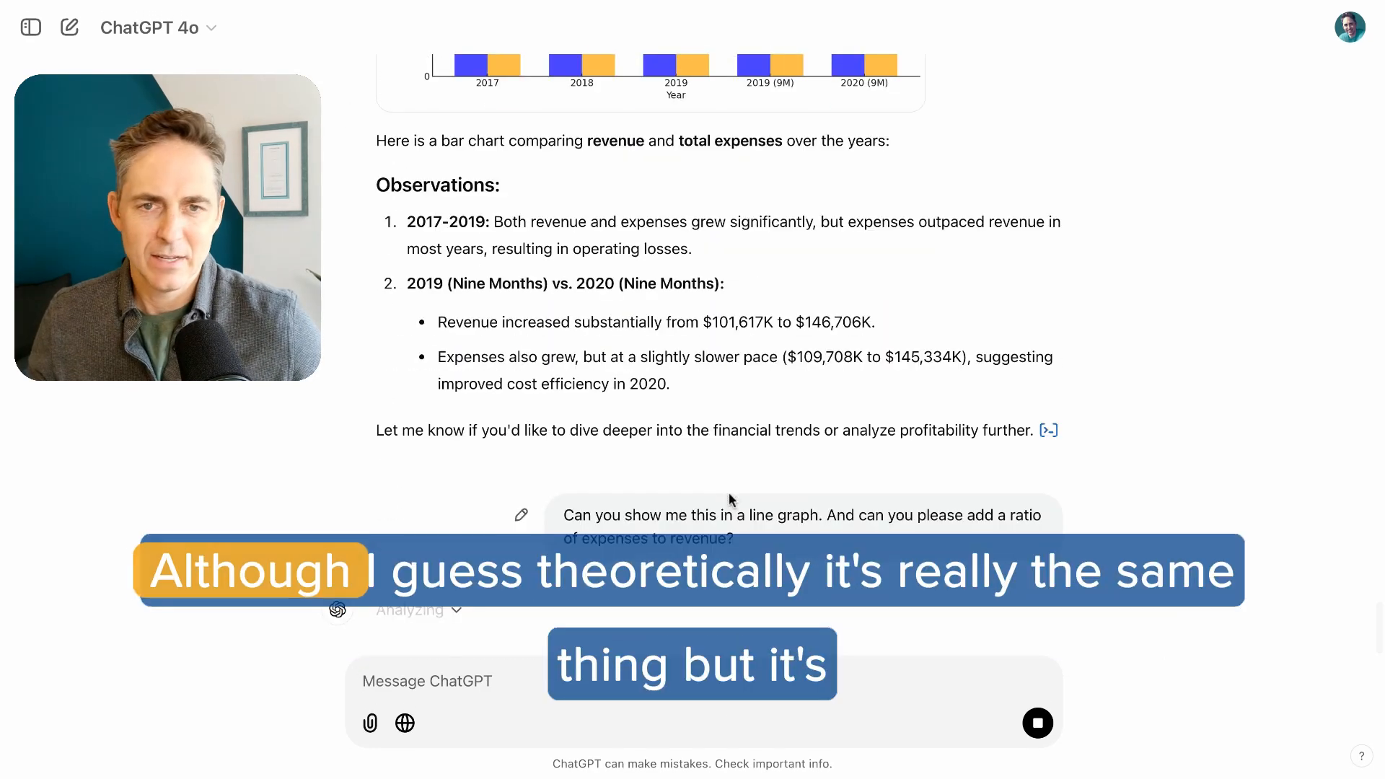
{"action": "scroll", "coordinate": [731, 500], "scroll_direction": "up", "scroll_amount": 1}
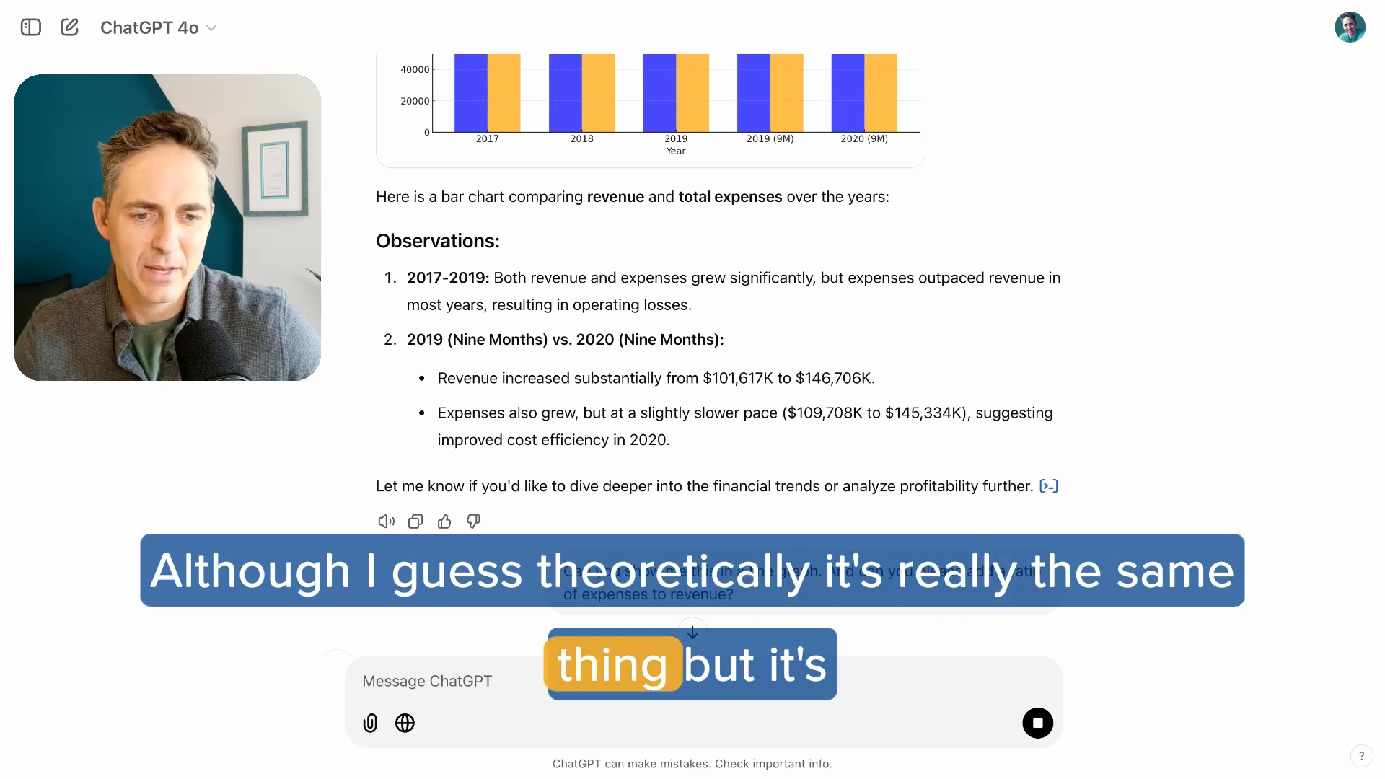
{"action": "scroll", "coordinate": [730, 497], "scroll_direction": "down", "scroll_amount": 1}
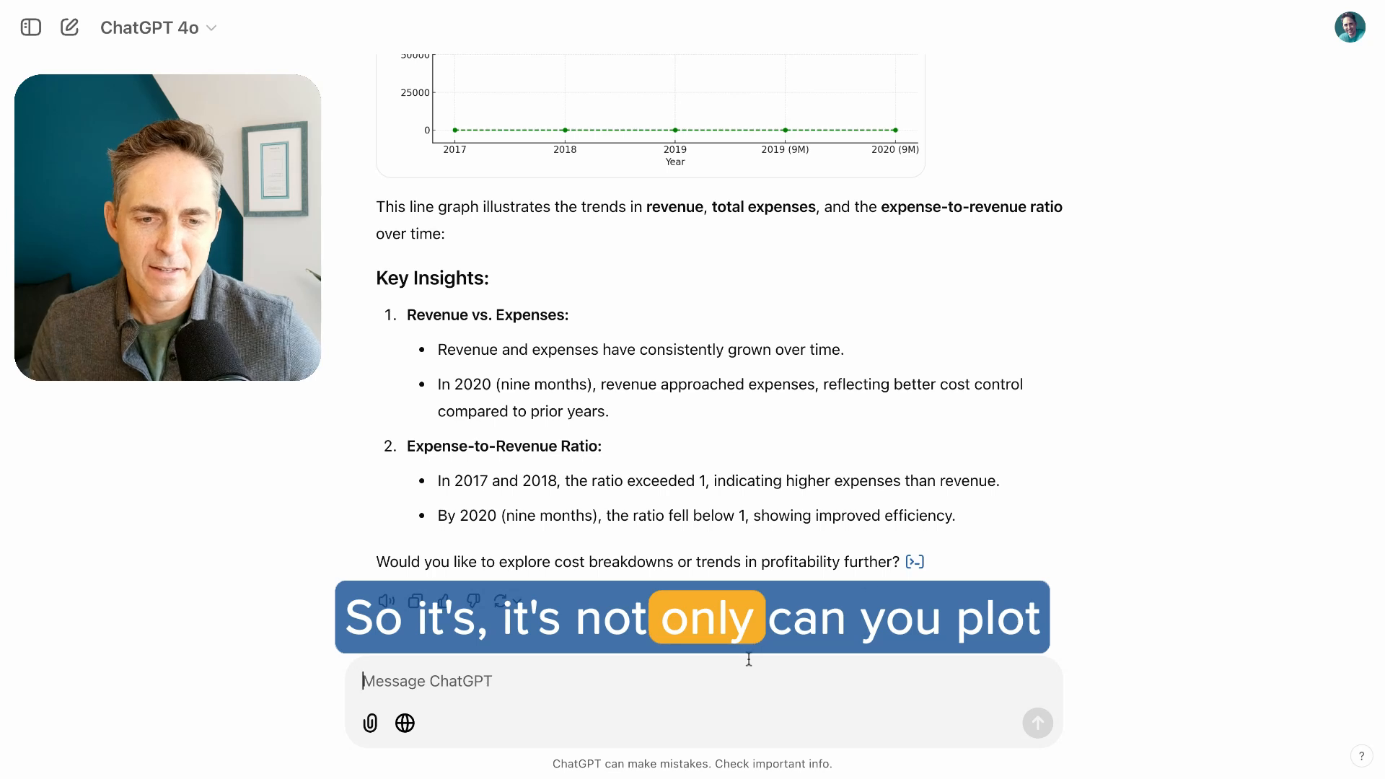
{"action": "type", "text": "an you ple"}
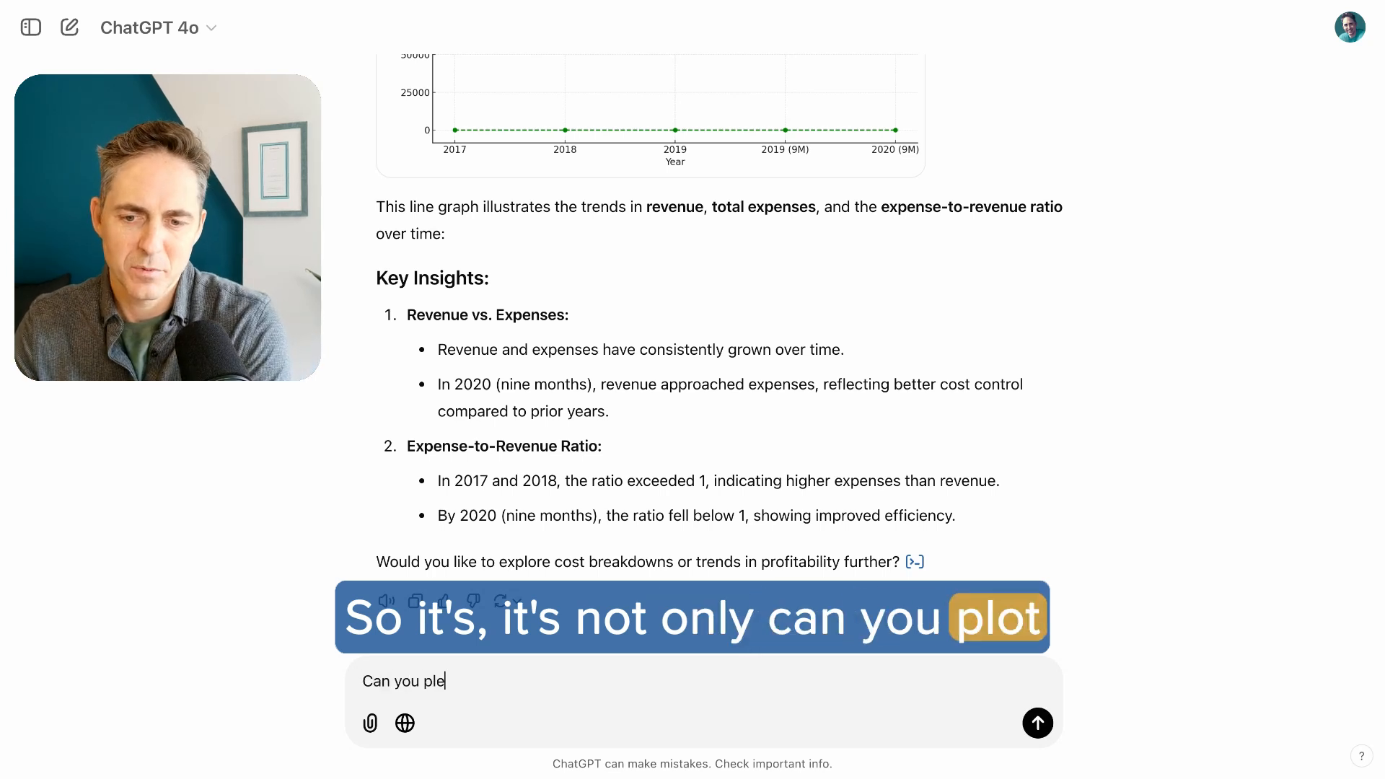
{"action": "key", "text": "BackSpace"}
{"action": "type", "text": "ot the expen"}
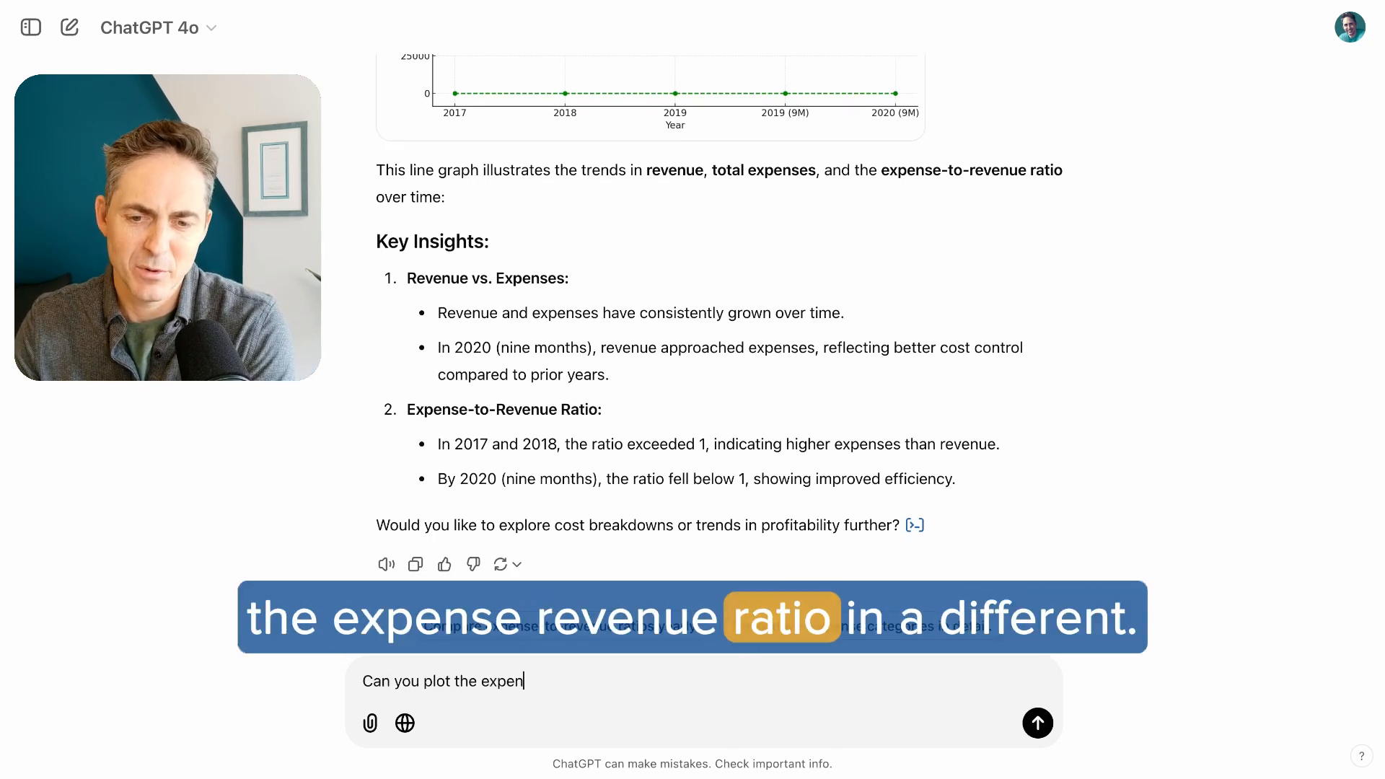
{"action": "type", "text": "se ratio on a"}
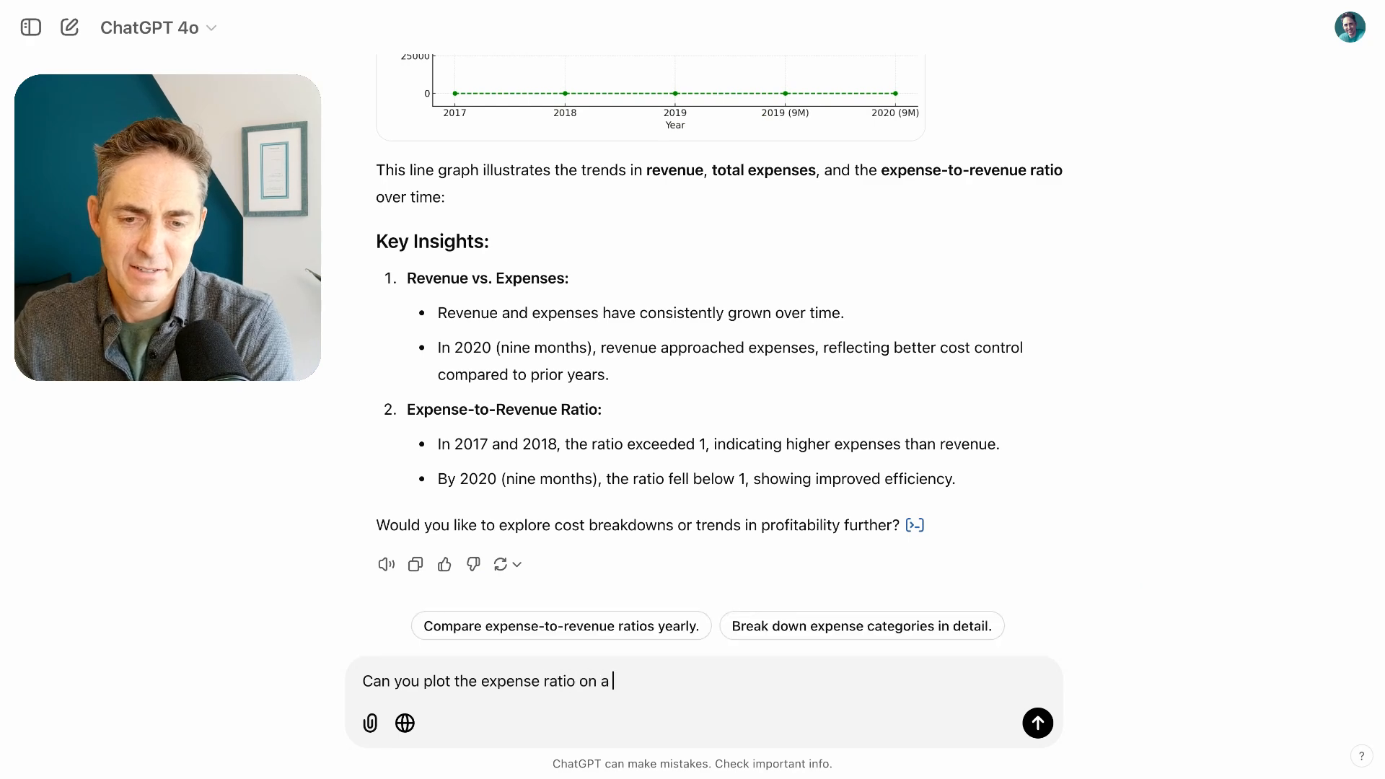
{"action": "type", "text": " different axis?"}
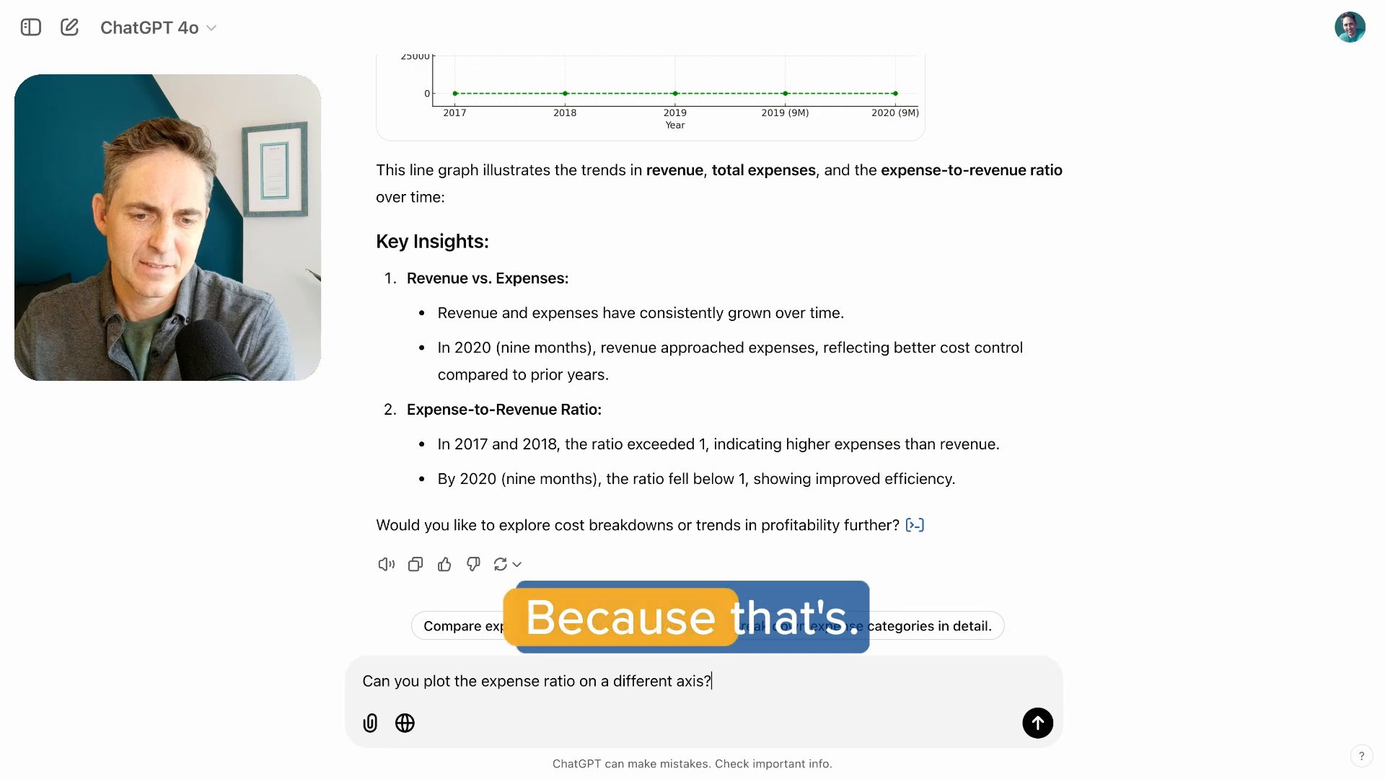
{"action": "key", "text": "Return"}
Compare the single-axis line graph of revenue, expenses and ratio with the new dual-axis version
{"action": "scroll", "coordinate": [757, 279], "scroll_direction": "up", "scroll_amount": 3}
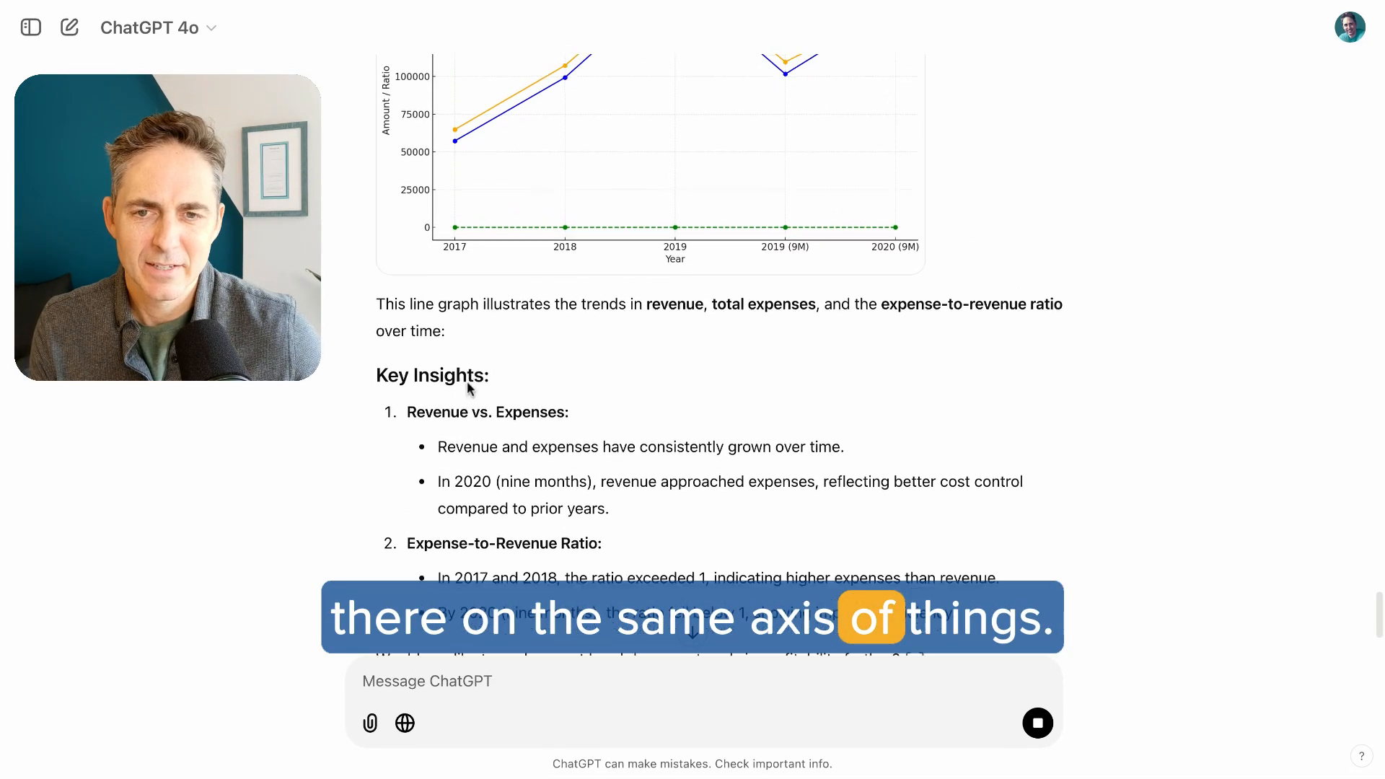
{"action": "scroll", "coordinate": [466, 381], "scroll_direction": "down", "scroll_amount": 3}
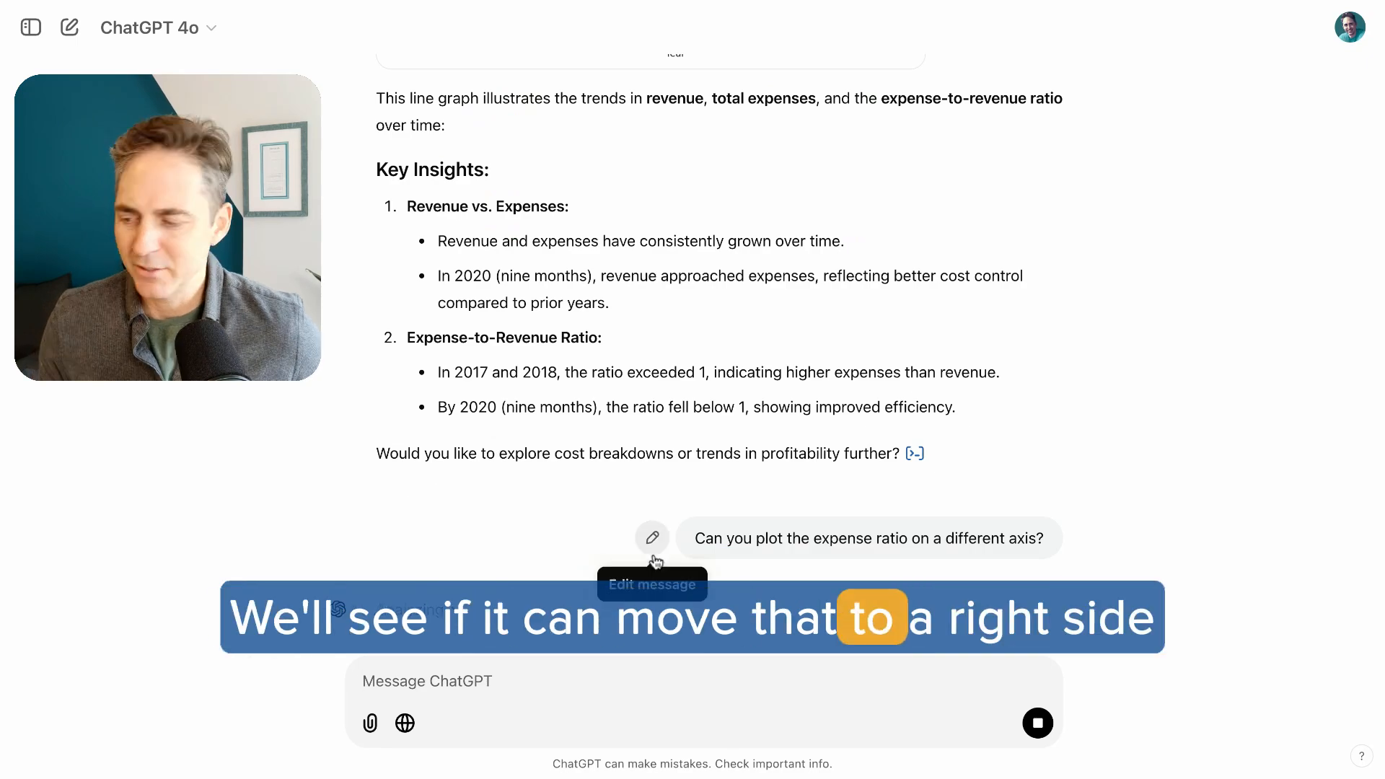
{"action": "scroll", "coordinate": [652, 538], "scroll_direction": "up", "scroll_amount": 13}
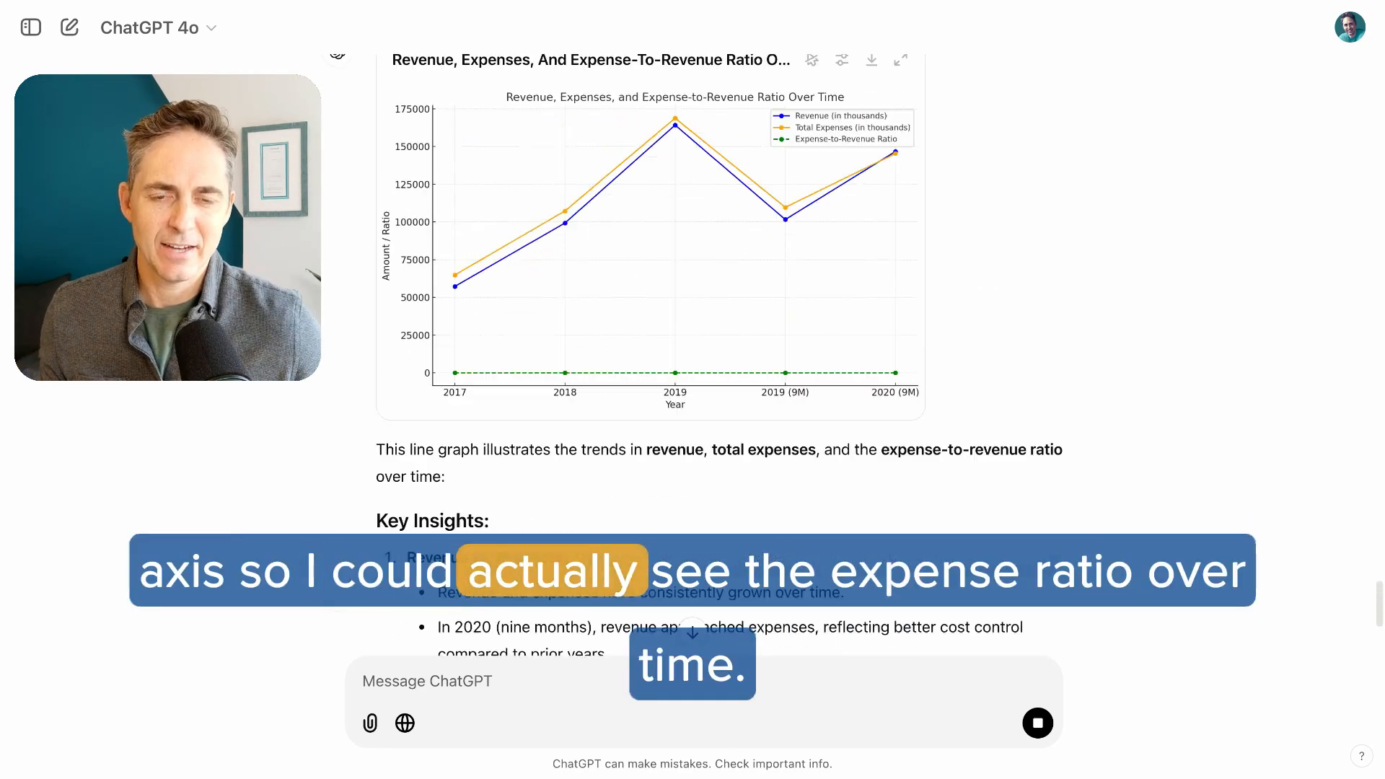
{"action": "scroll", "coordinate": [652, 537], "scroll_direction": "down", "scroll_amount": 10}
{"action": "scroll", "coordinate": [652, 538], "scroll_direction": "up", "scroll_amount": 2}
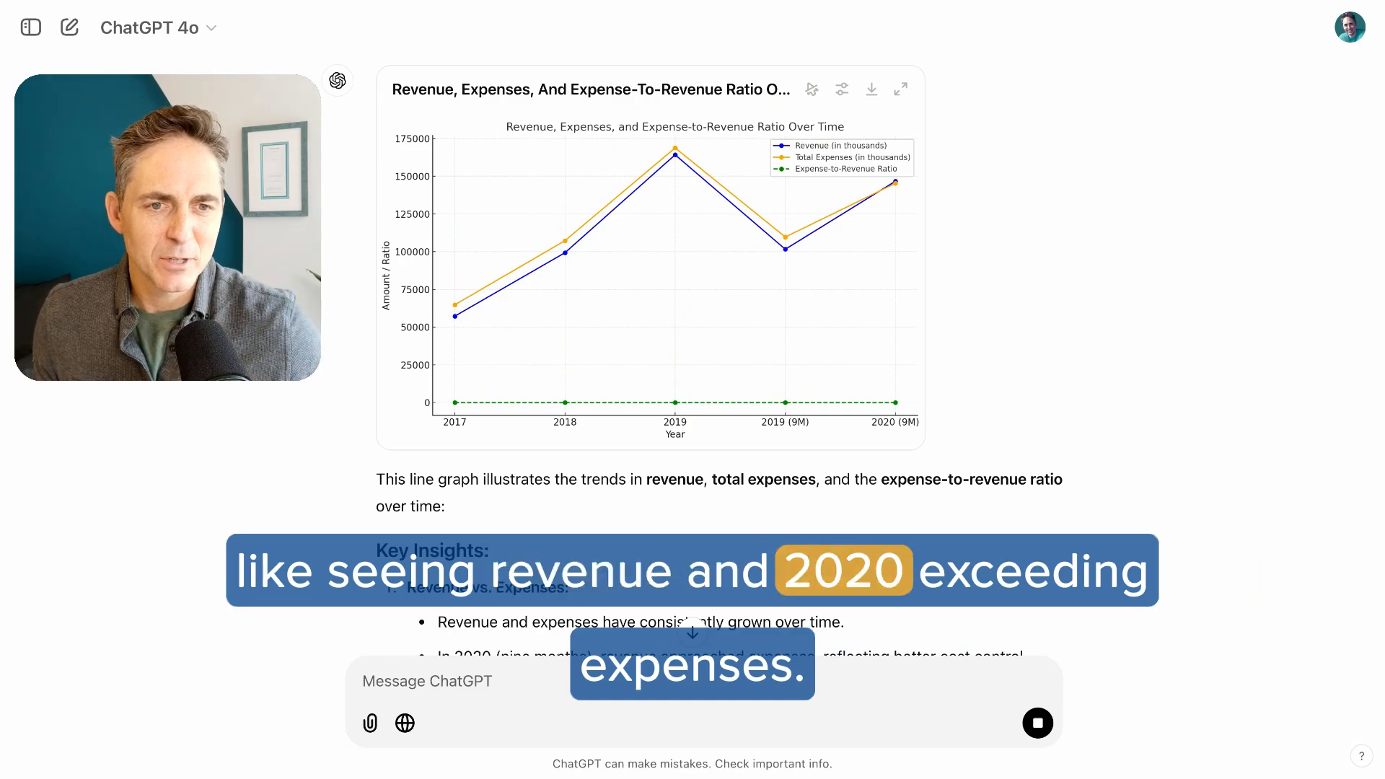
{"action": "scroll", "coordinate": [652, 537], "scroll_direction": "down", "scroll_amount": 8}
{"action": "scroll", "coordinate": [651, 462], "scroll_direction": "down", "scroll_amount": 2}
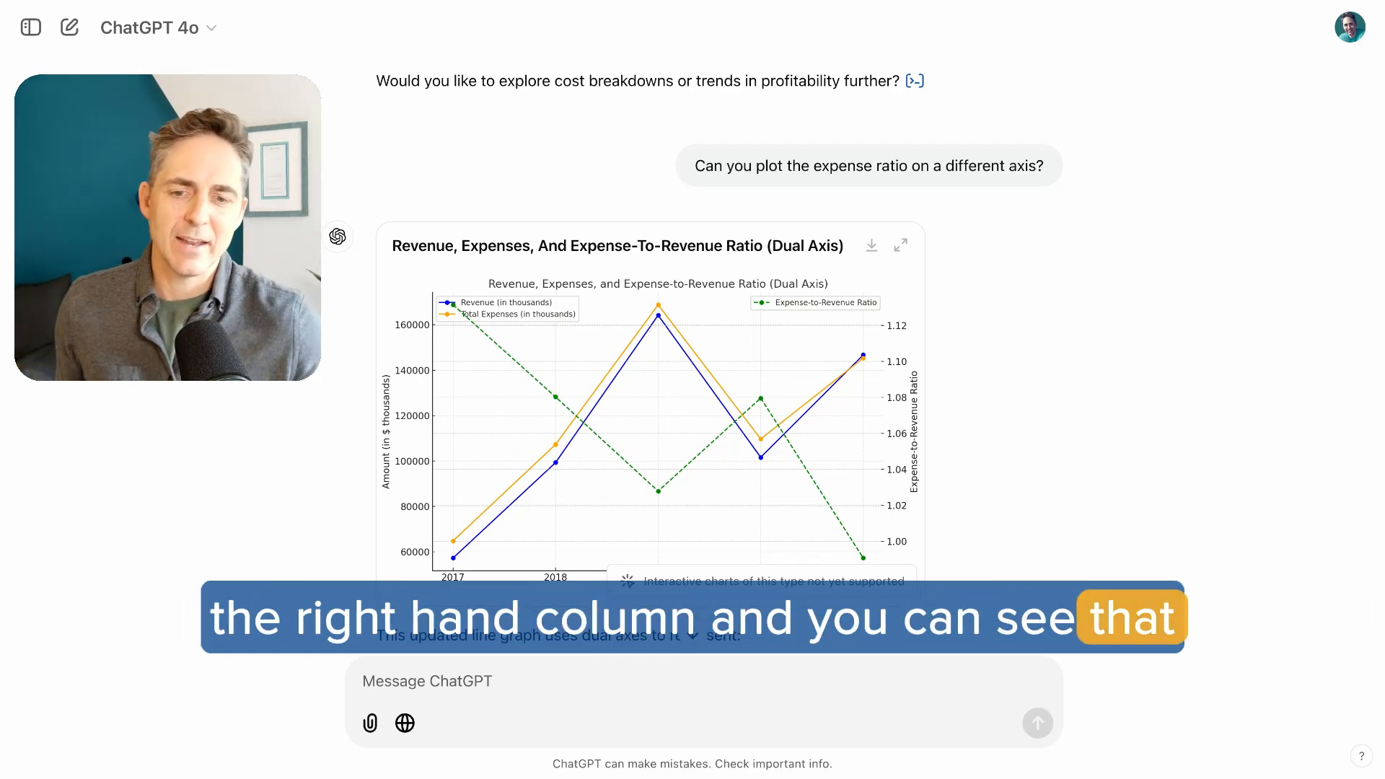
Send the prompt "What do you think about this data?"
{"action": "scroll", "coordinate": [652, 461], "scroll_direction": "down", "scroll_amount": 5}
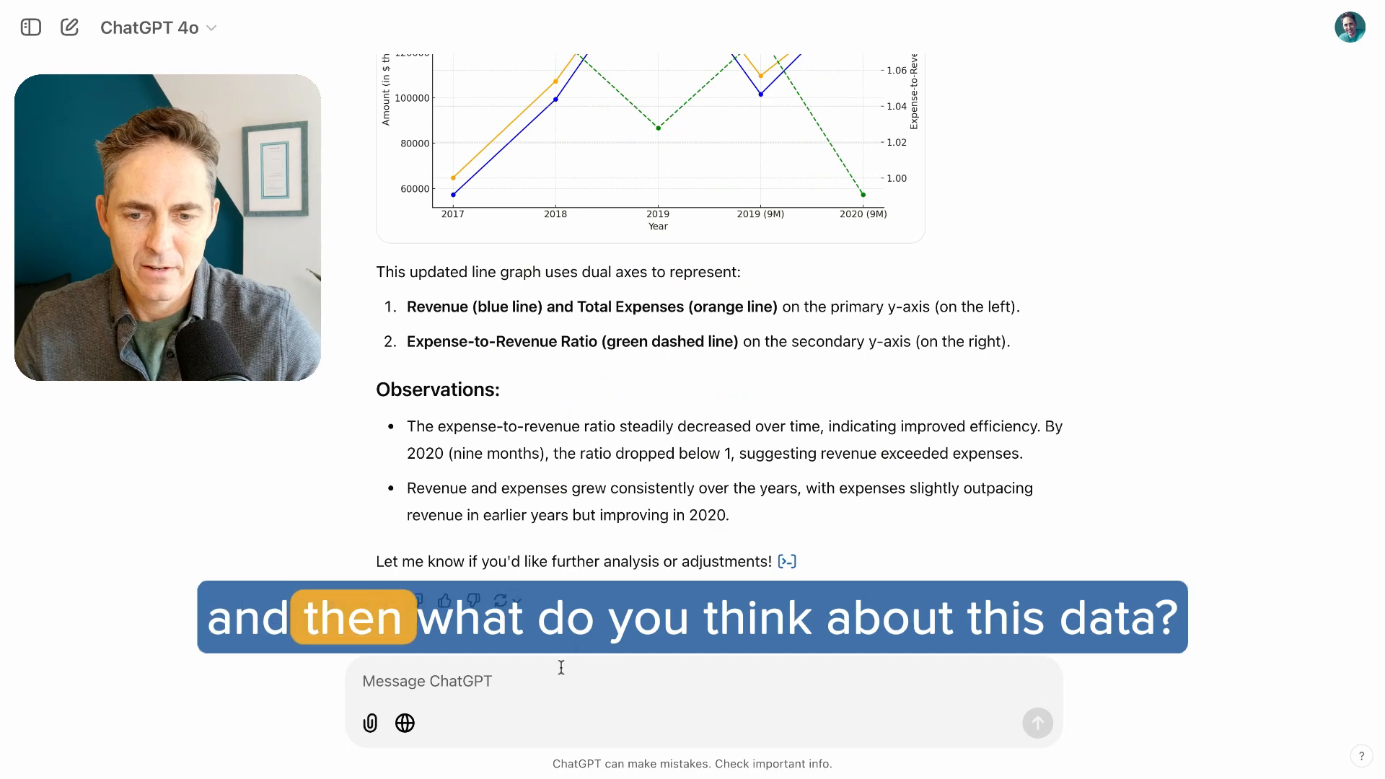
{"action": "type", "text": "What do you think about this data?"}
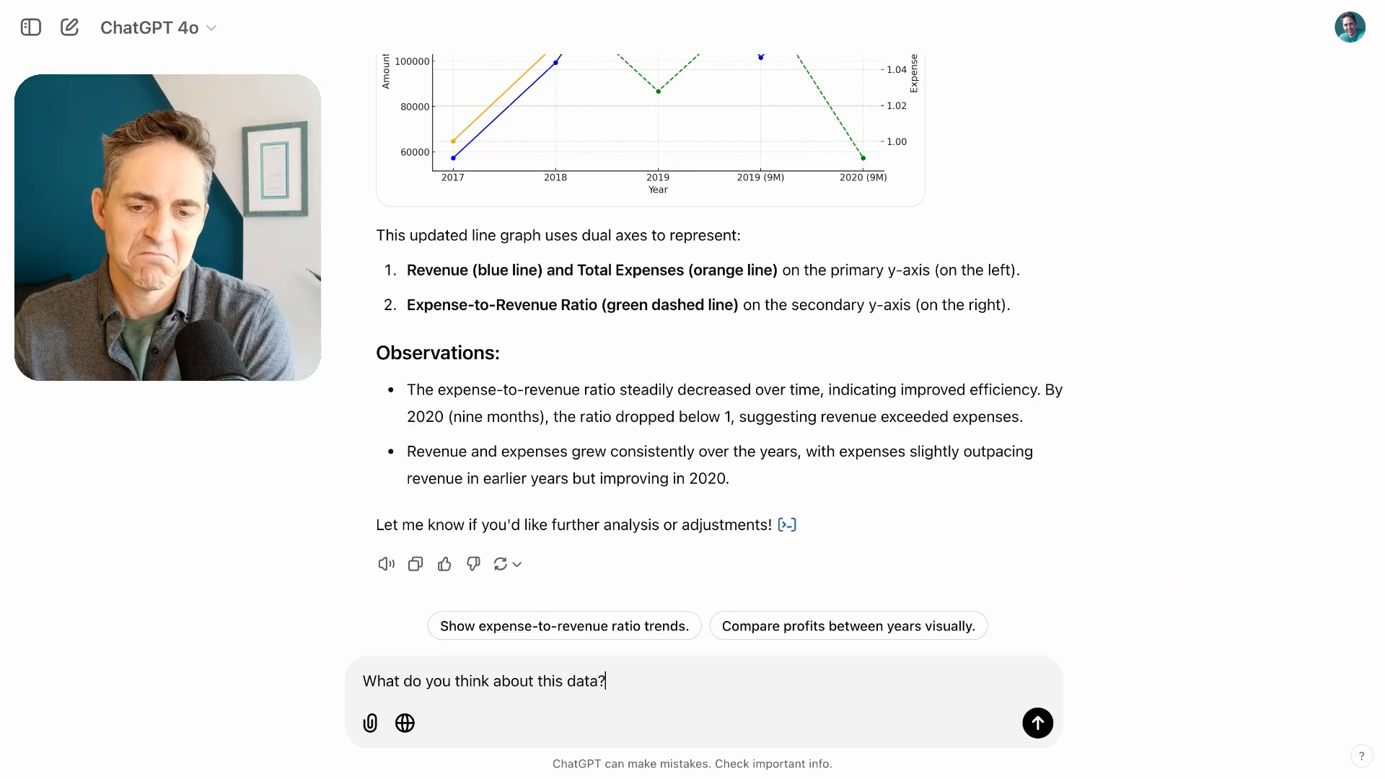
{"action": "key", "text": "Return"}
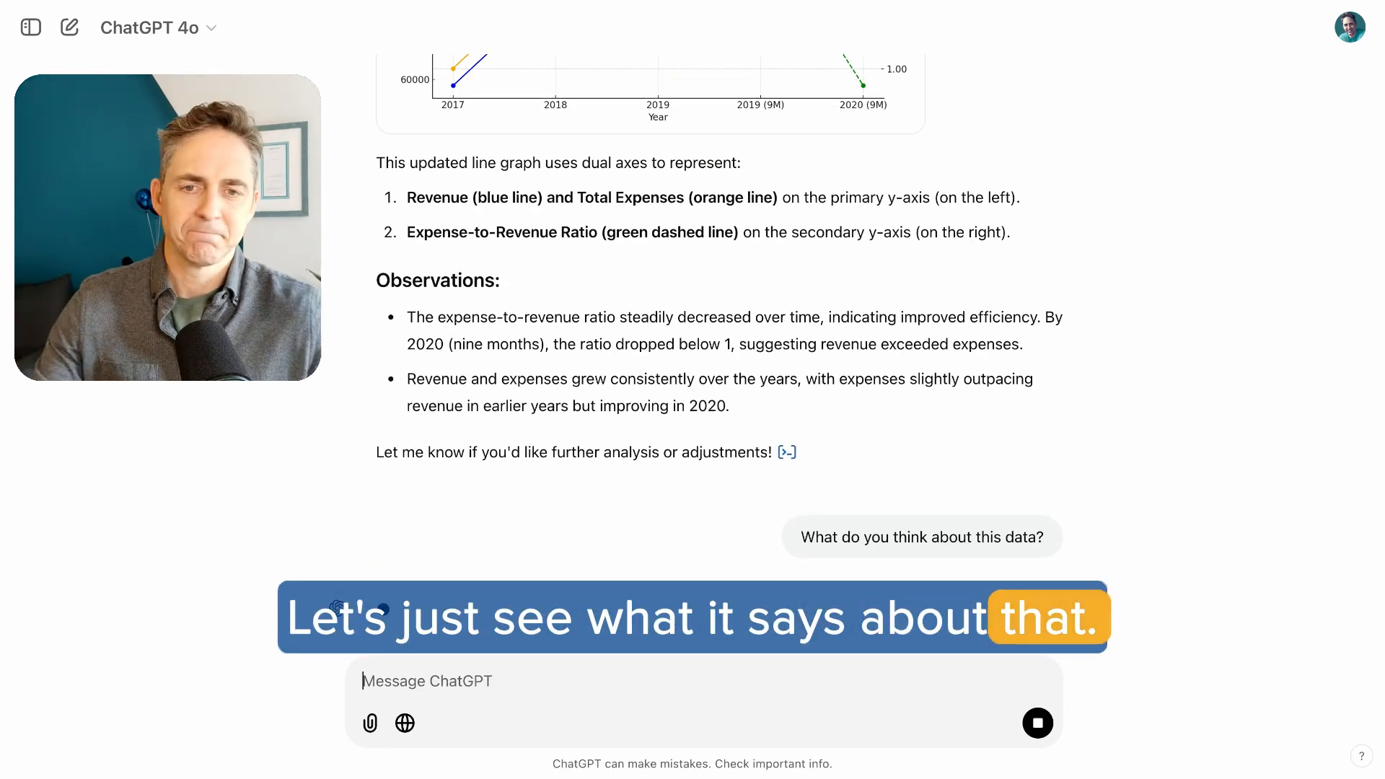
Examine the expense-to-revenue ratio line and its secondary axis in the dual-axis chart
{"action": "scroll", "coordinate": [571, 523], "scroll_direction": "up", "scroll_amount": 4}
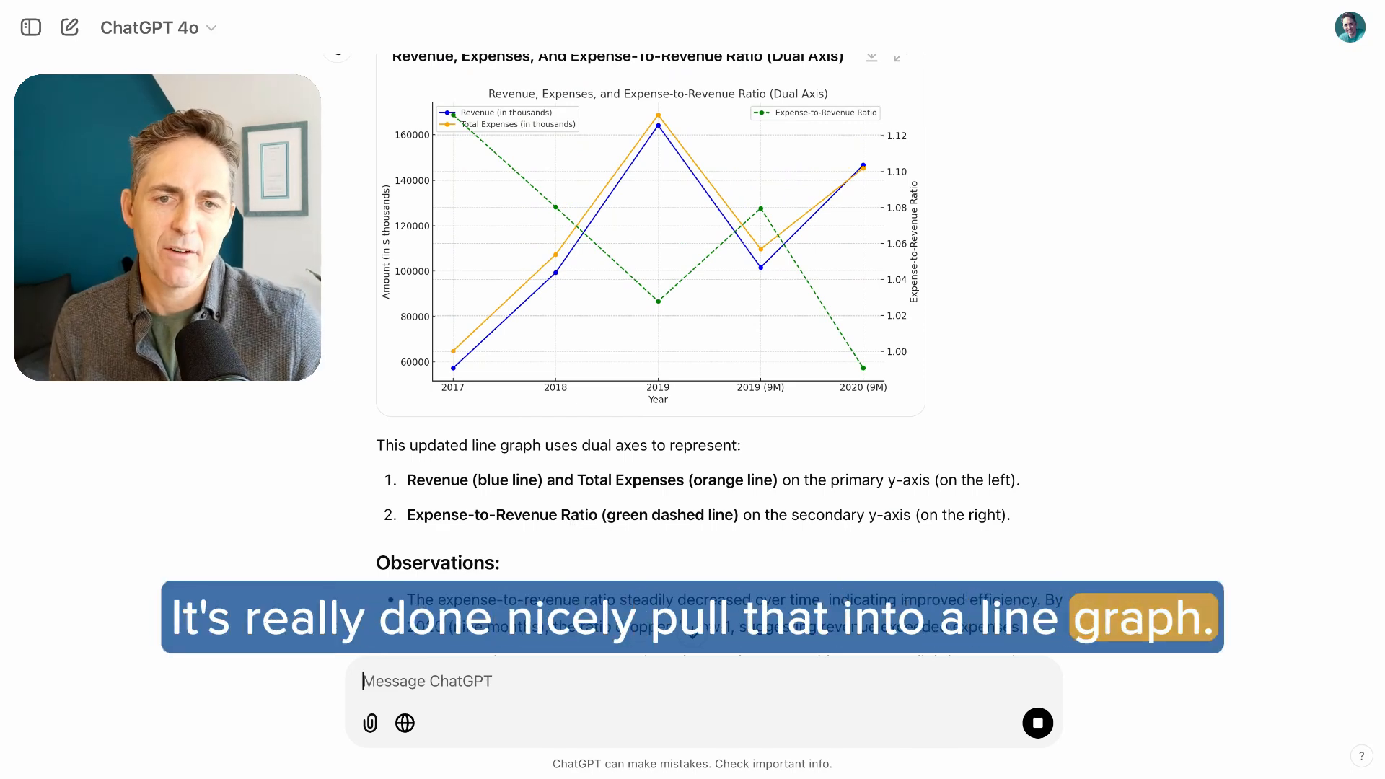
{"action": "scroll", "coordinate": [692, 353], "scroll_direction": "down", "scroll_amount": 1}
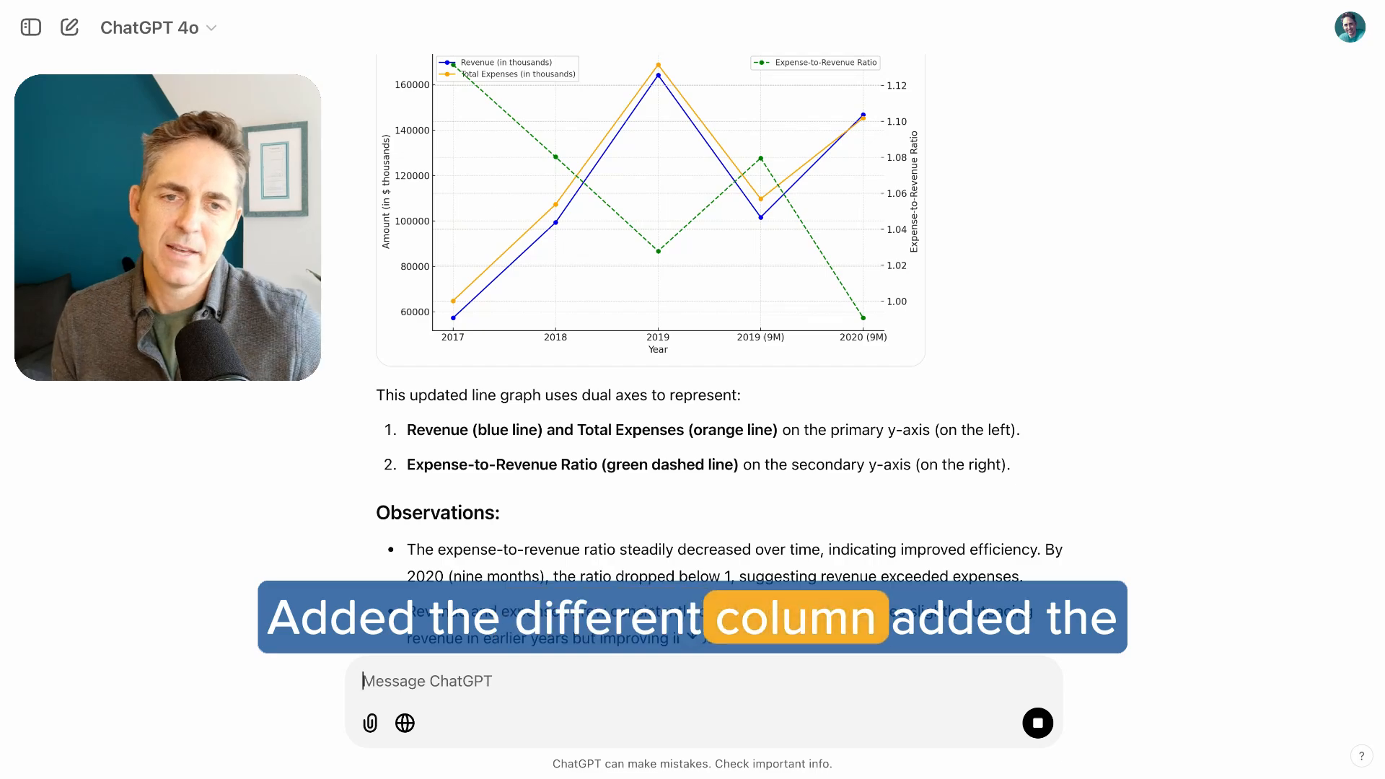
{"action": "scroll", "coordinate": [692, 353], "scroll_direction": "down", "scroll_amount": 7}
{"action": "scroll", "coordinate": [692, 353], "scroll_direction": "up", "scroll_amount": 3}
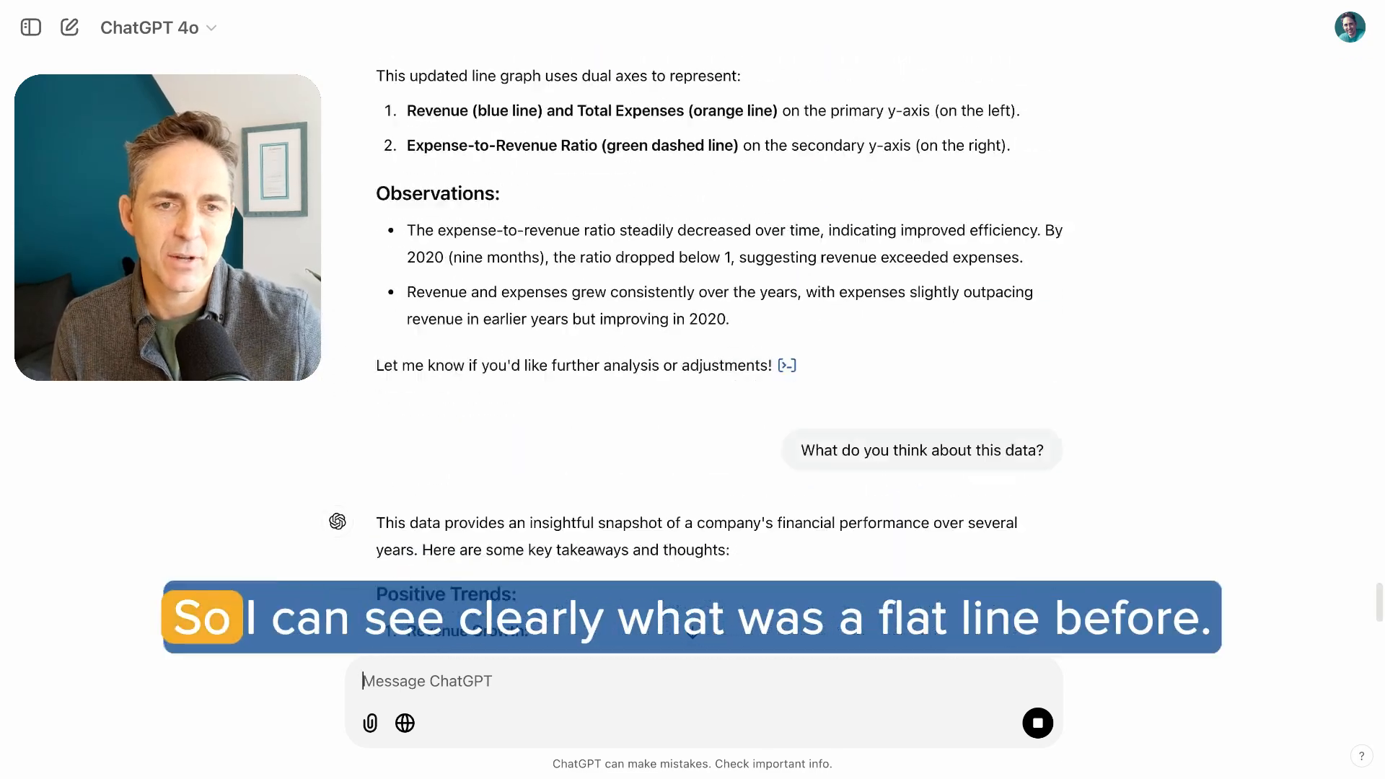
{"action": "scroll", "coordinate": [692, 353], "scroll_direction": "up", "scroll_amount": 6}
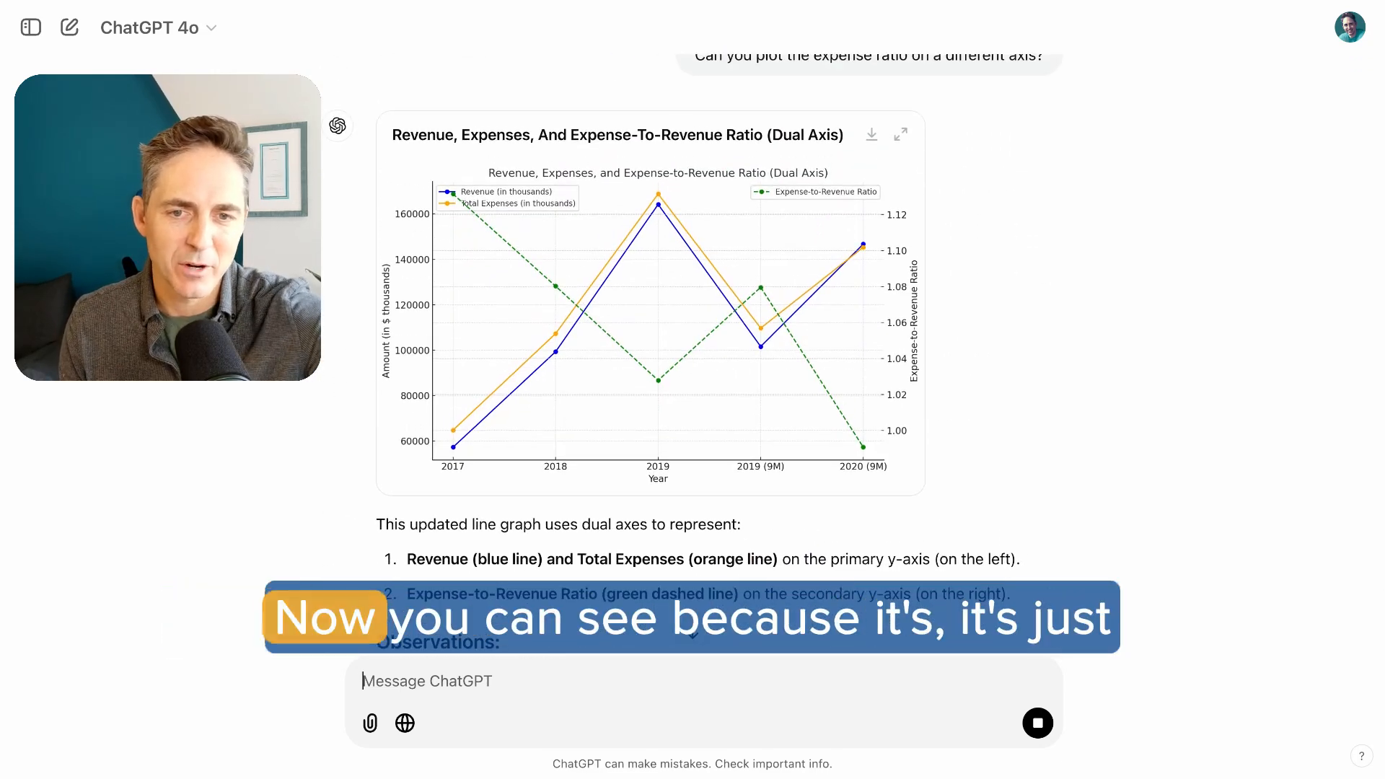
{"action": "scroll", "coordinate": [692, 354], "scroll_direction": "down", "scroll_amount": 2}
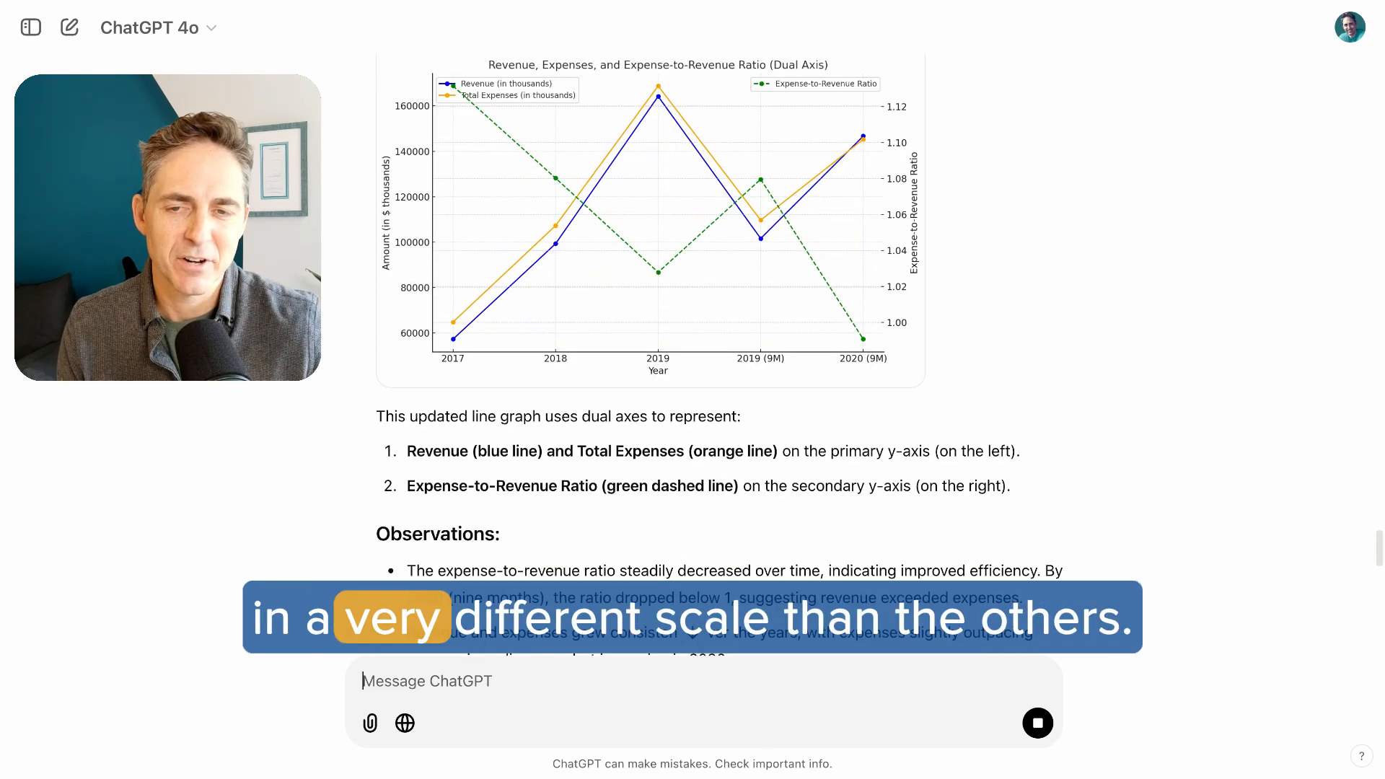
Read the positive trends, concerns and strategic implications in the reply about the data, and return to the dual-axis chart's observations
{"action": "scroll", "coordinate": [692, 354], "scroll_direction": "down", "scroll_amount": 7}
{"action": "scroll", "coordinate": [692, 354], "scroll_direction": "down", "scroll_amount": 1}
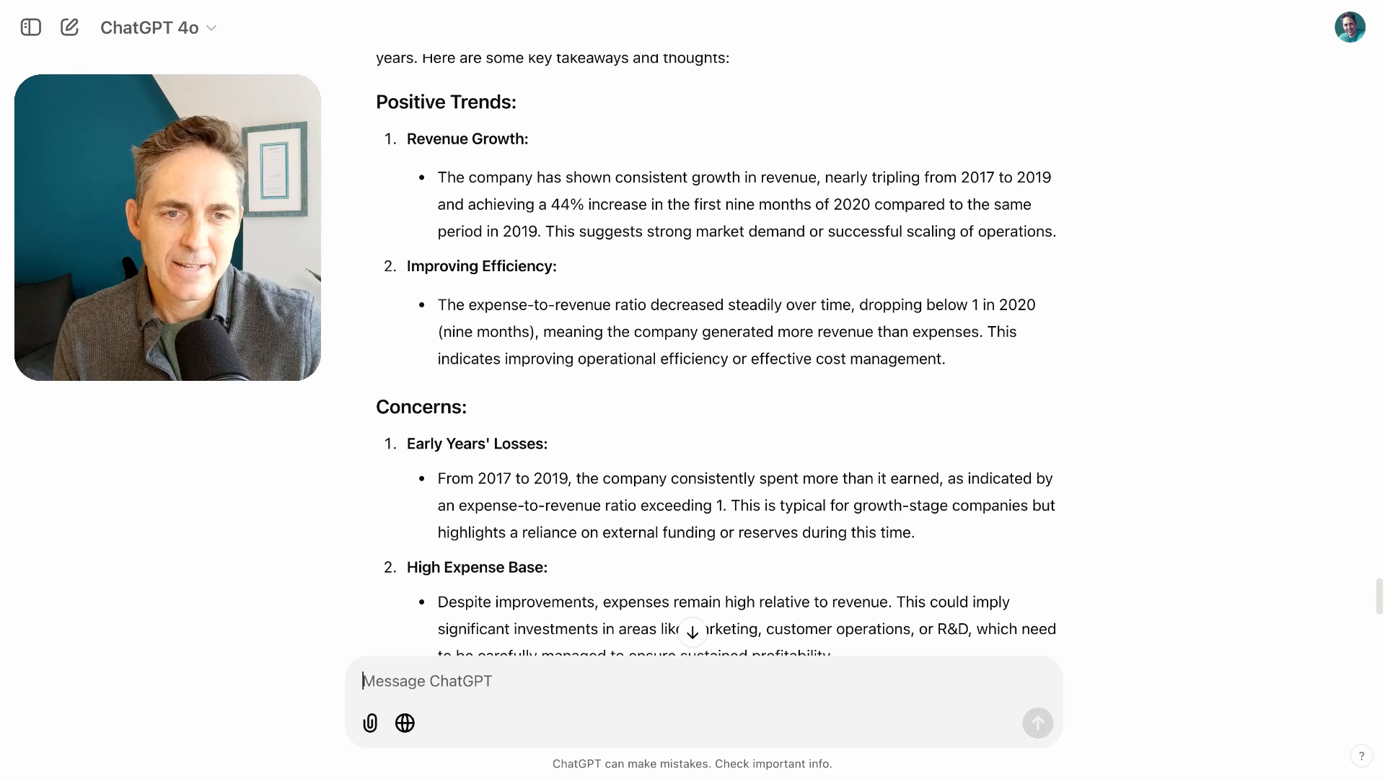
{"action": "scroll", "coordinate": [692, 353], "scroll_direction": "down", "scroll_amount": 2}
{"action": "scroll", "coordinate": [546, 339], "scroll_direction": "down", "scroll_amount": 3}
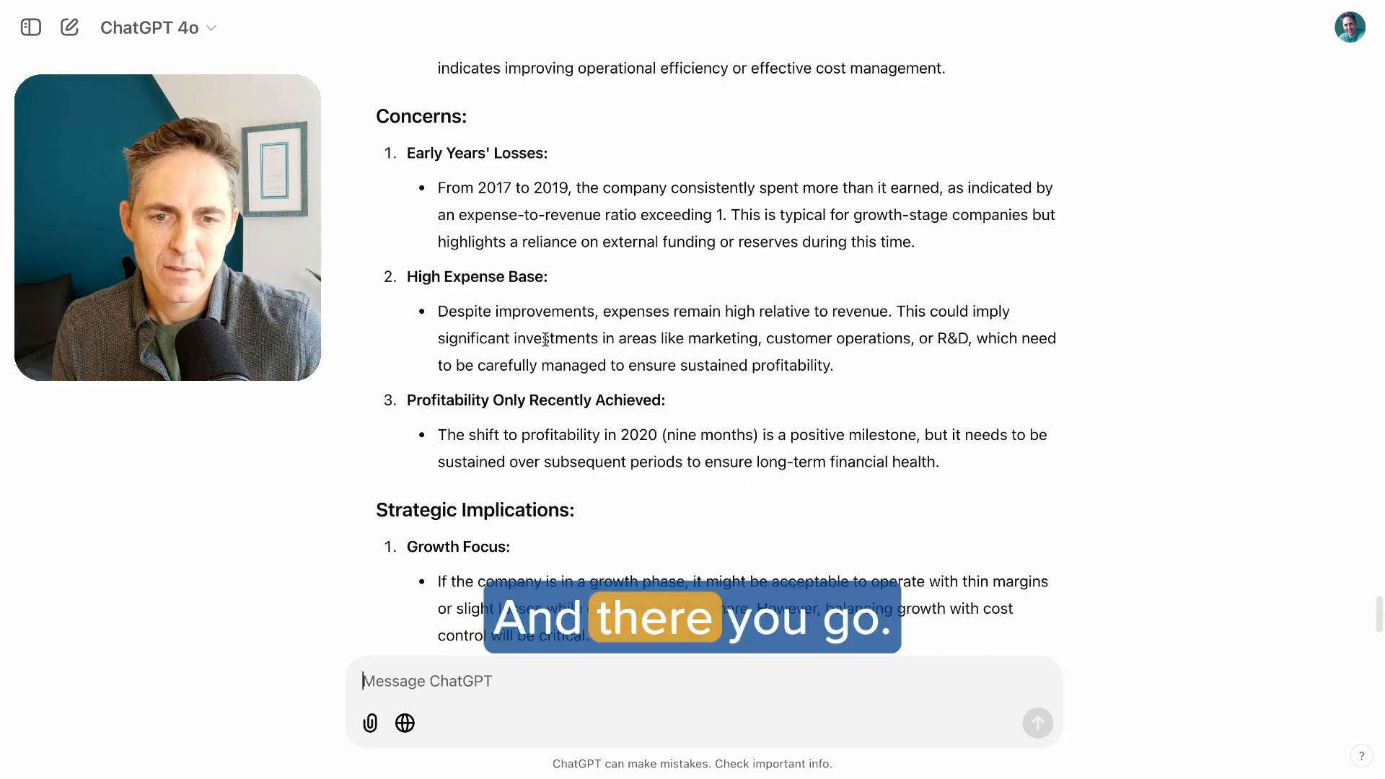
{"action": "mouse_move", "coordinate": [561, 238]}
{"action": "left_mouse_down"}
{"action": "mouse_move", "coordinate": [834, 424]}
{"action": "mouse_move", "coordinate": [828, 488]}
{"action": "left_mouse_up"}
{"action": "left_click", "coordinate": [828, 486]}
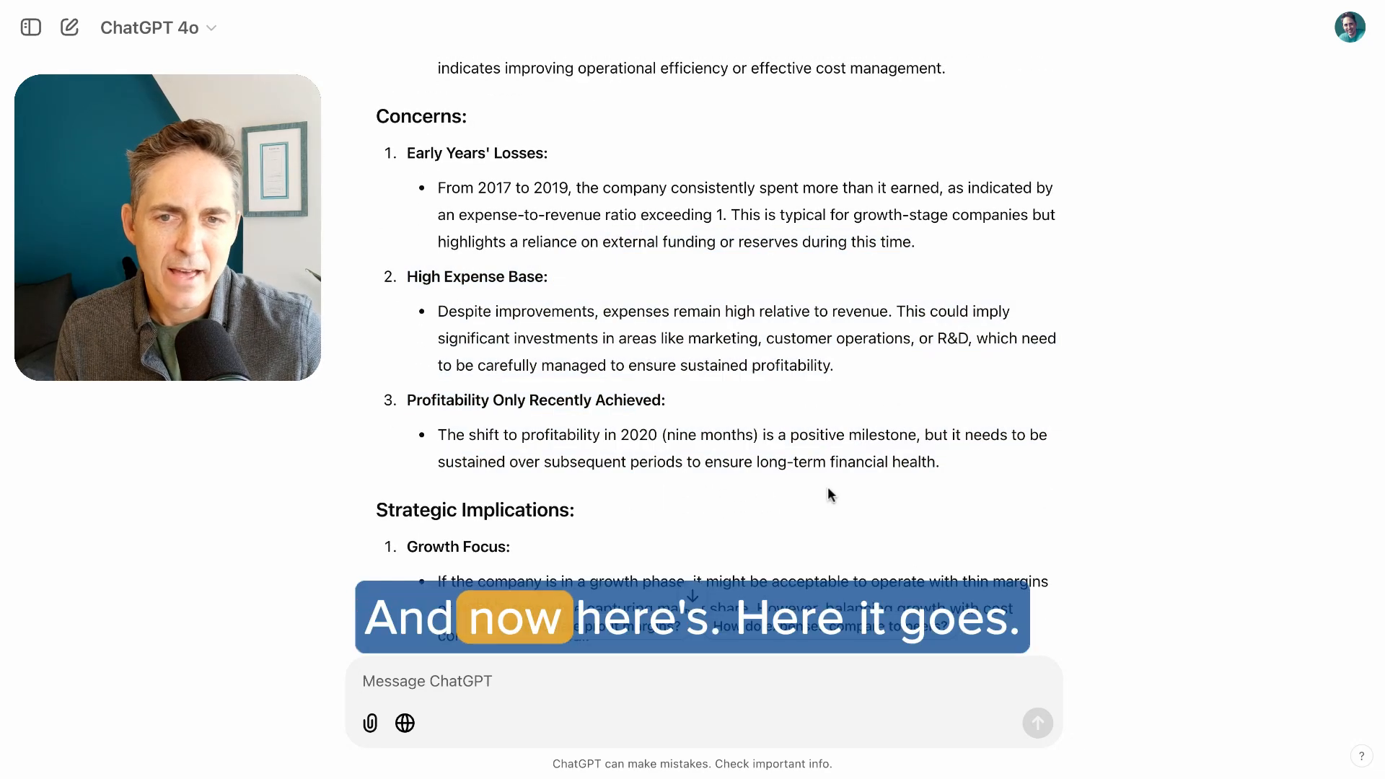
{"action": "scroll", "coordinate": [827, 490], "scroll_direction": "down", "scroll_amount": 2}
{"action": "scroll", "coordinate": [828, 486], "scroll_direction": "down", "scroll_amount": 2}
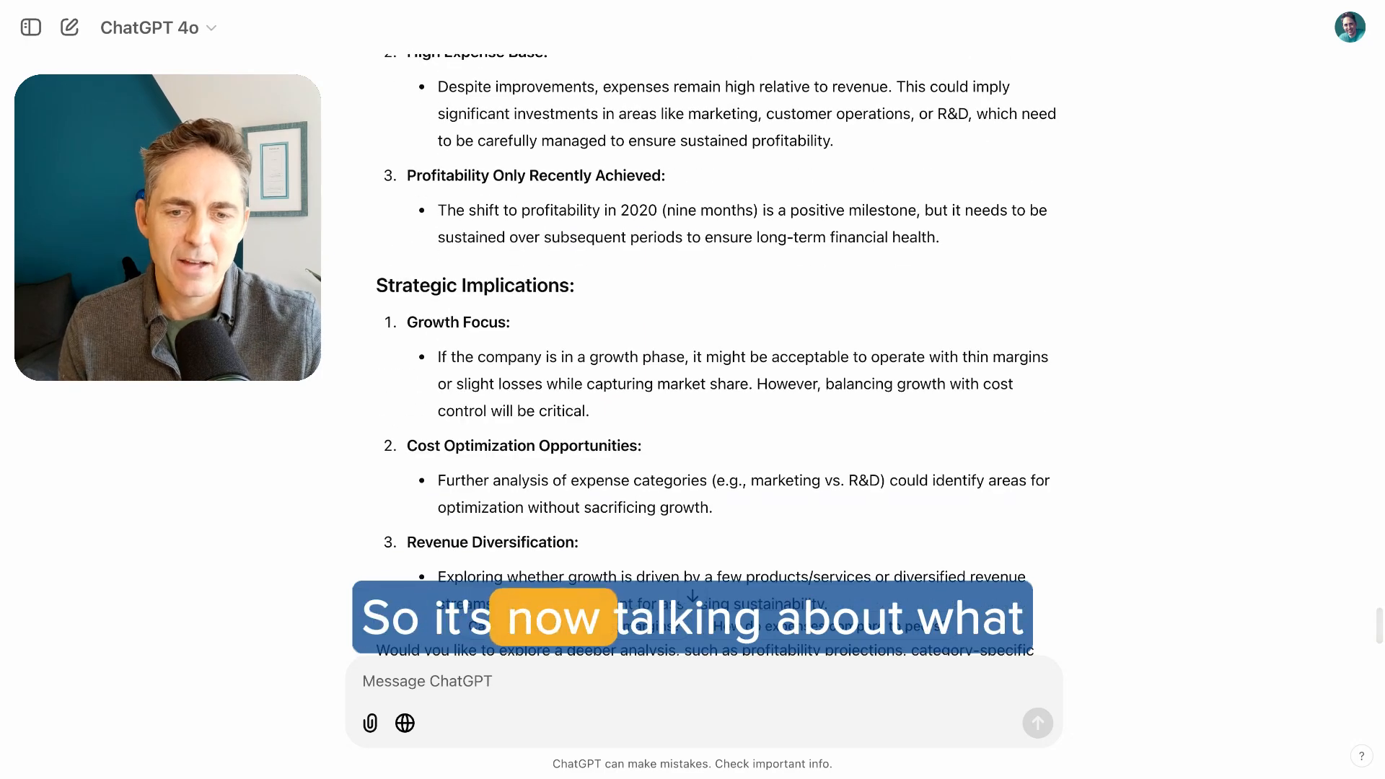
{"action": "scroll", "coordinate": [760, 437], "scroll_direction": "up", "scroll_amount": 3}
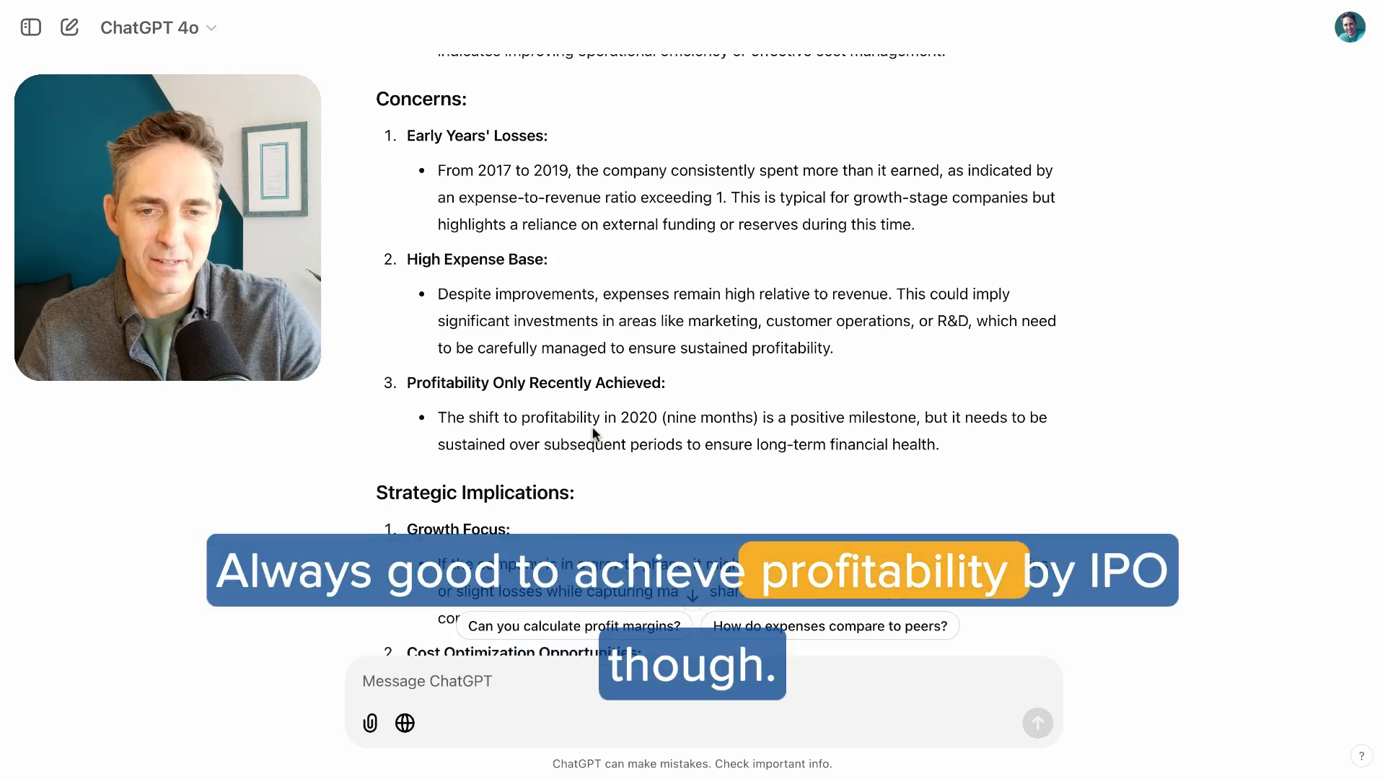
{"action": "scroll", "coordinate": [591, 426], "scroll_direction": "down", "scroll_amount": 5}
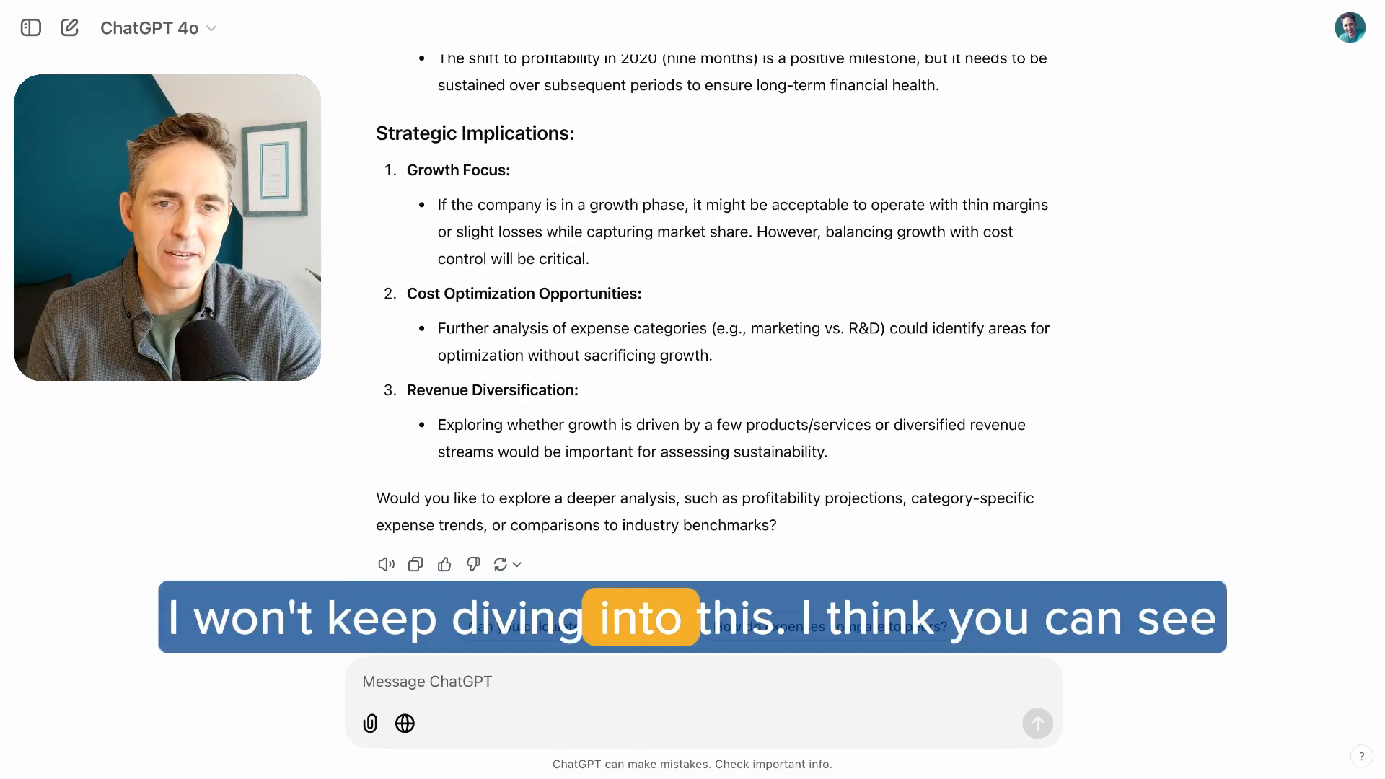
{"action": "scroll", "coordinate": [720, 489], "scroll_direction": "up", "scroll_amount": 3}
{"action": "scroll", "coordinate": [720, 488], "scroll_direction": "up", "scroll_amount": 20}
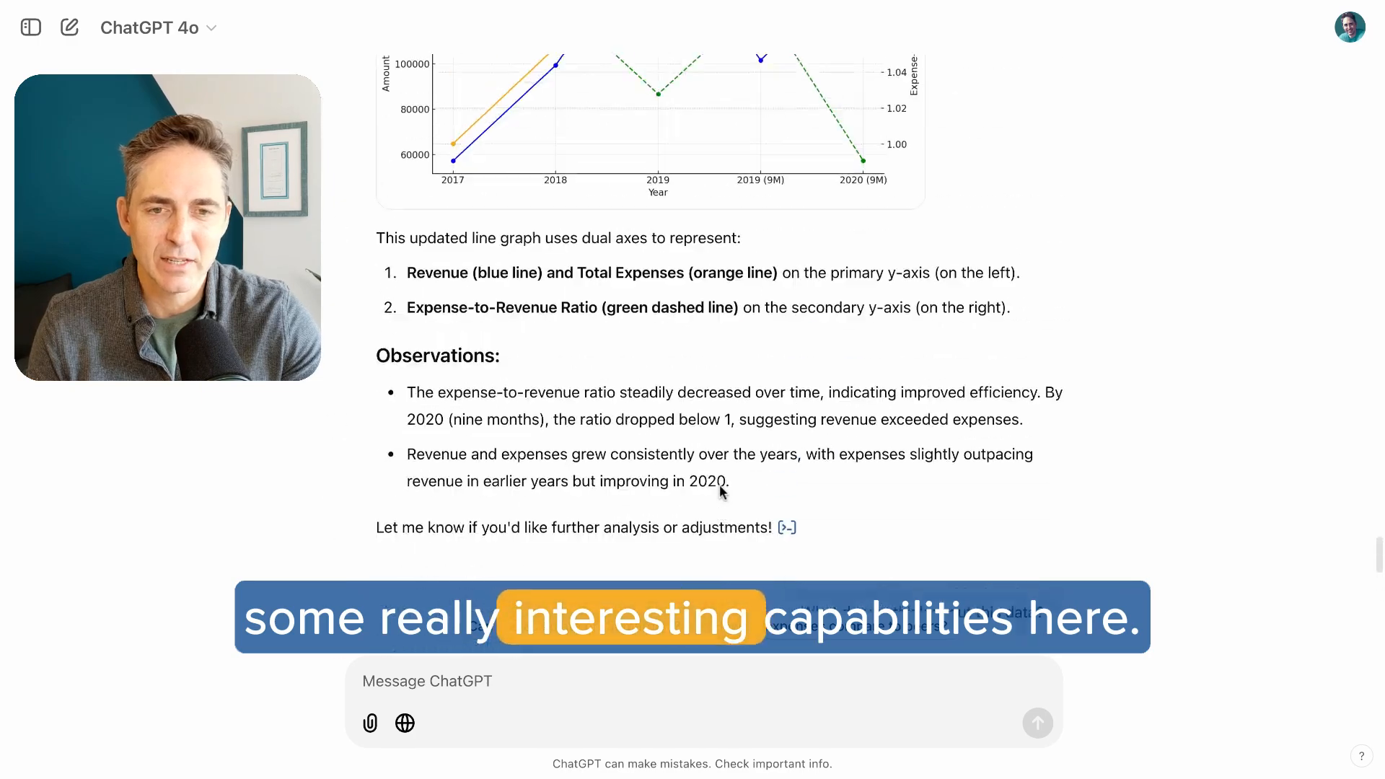